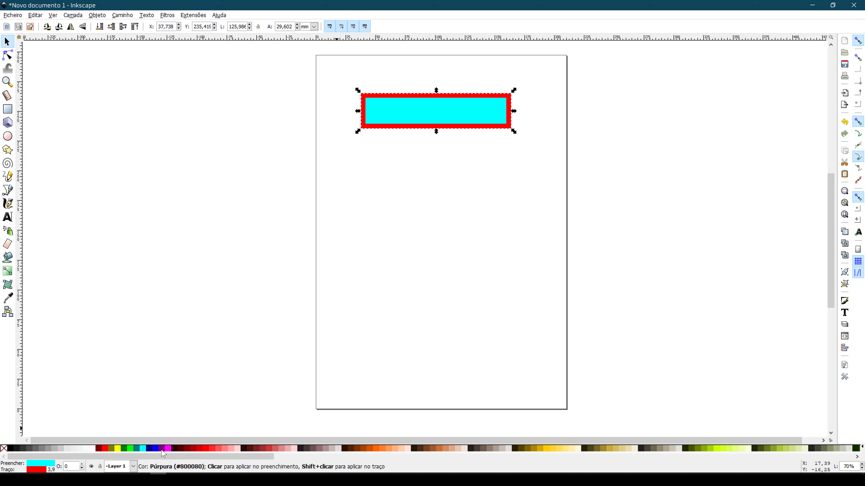
- Try several palette colours as the rectangle's fill, ending with dark green (#008000)
left_click(161, 450)
left_click(174, 450)
left_click(180, 450)
left_click(187, 450)
left_click(179, 450)
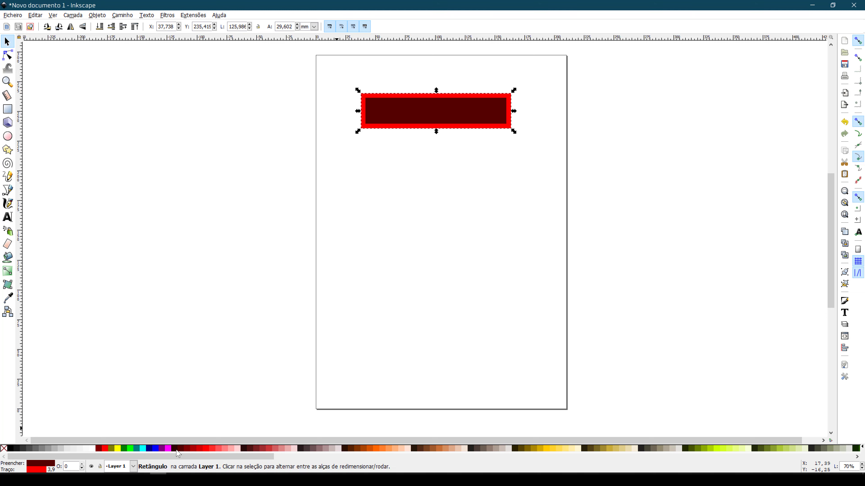
left_click(167, 449)
left_click(149, 449)
left_click(142, 448)
left_click(118, 449)
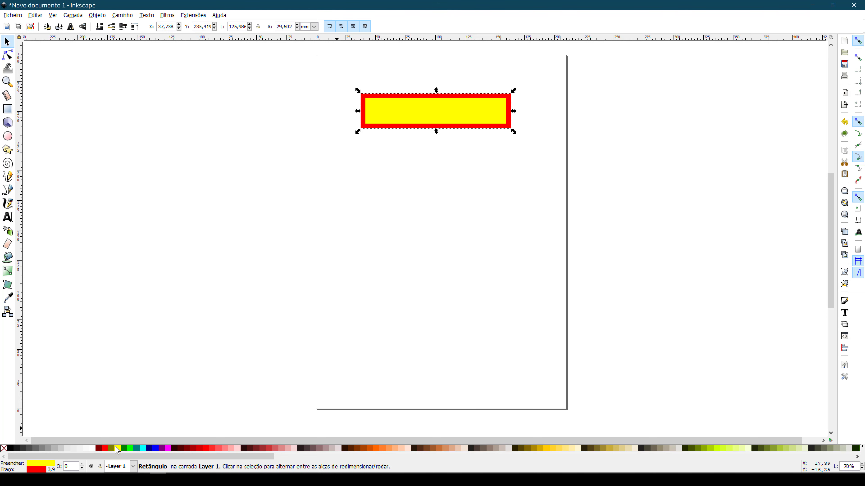
left_click(105, 449)
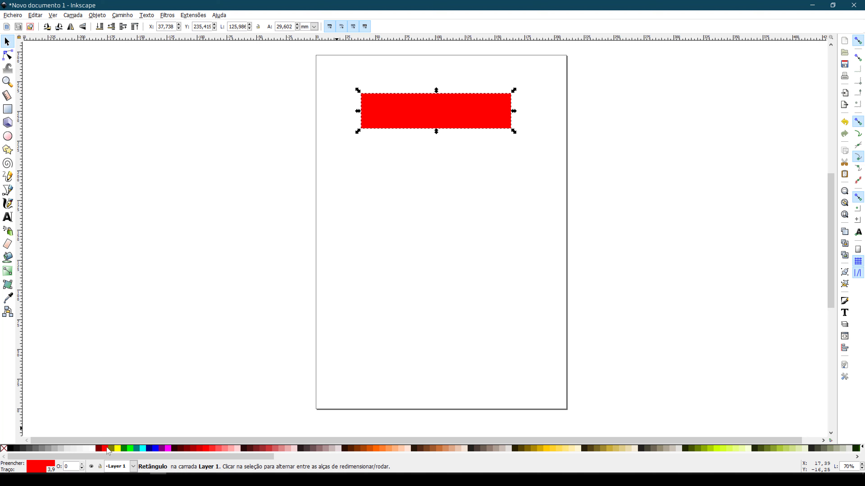
left_click(129, 448)
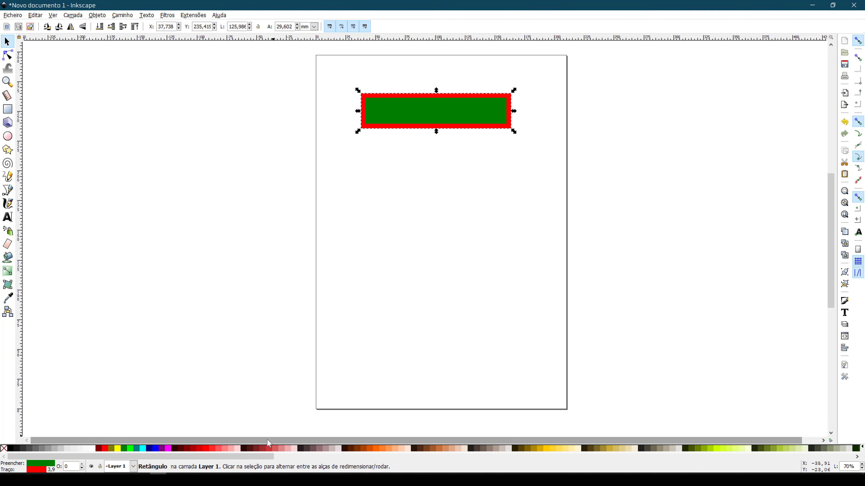
- Try several red shades as the rectangle's stroke colour, ending with light pink (#DE8787)
left_click(223, 448, "shift")
left_click(198, 448, "shift")
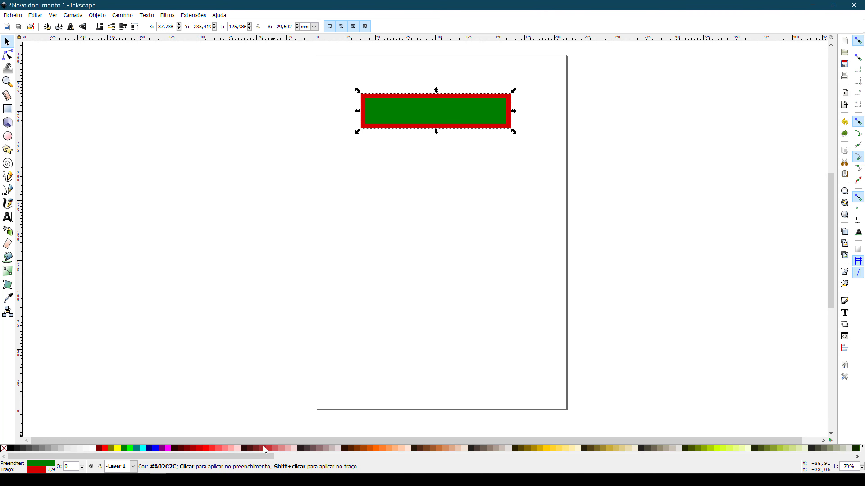
left_click(267, 449, "shift")
left_click(282, 447, "shift")
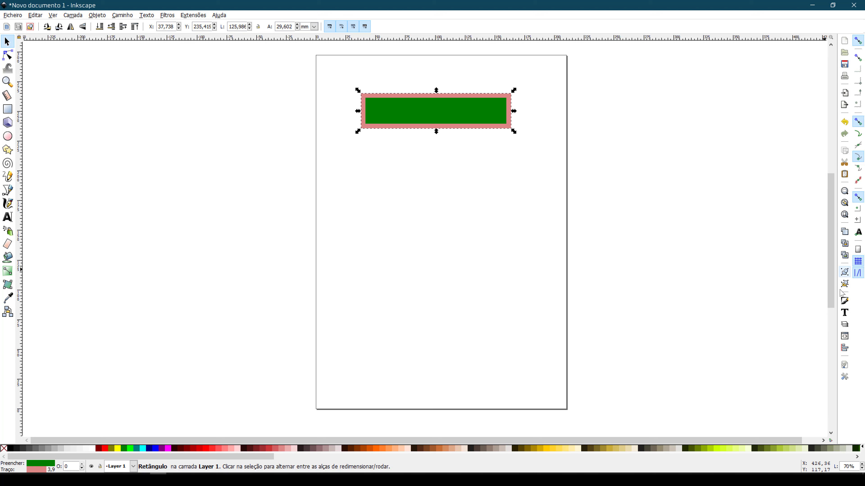
- Open the Fill and Stroke settings and review the stroke paint and stroke style options
left_click(844, 301)
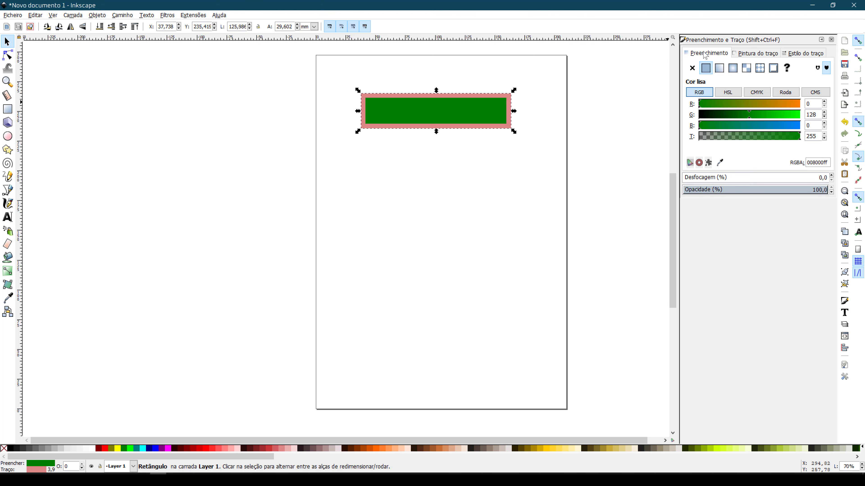
left_click(751, 54)
left_click(802, 53)
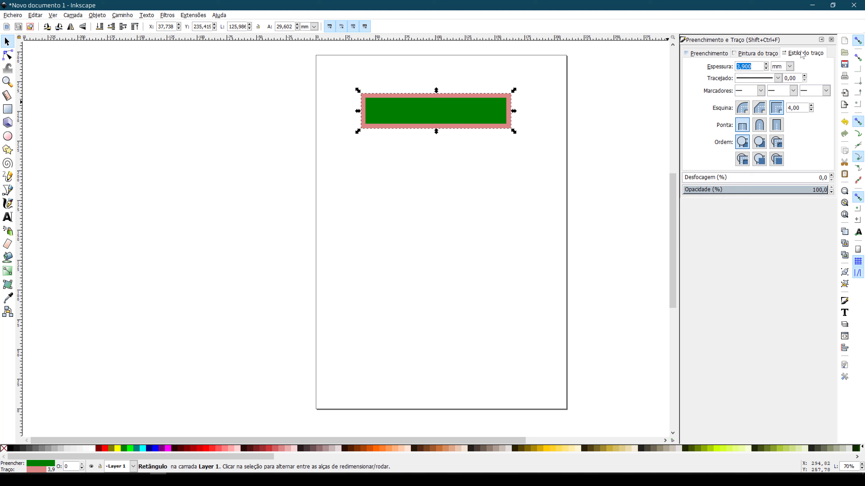
left_click(711, 53)
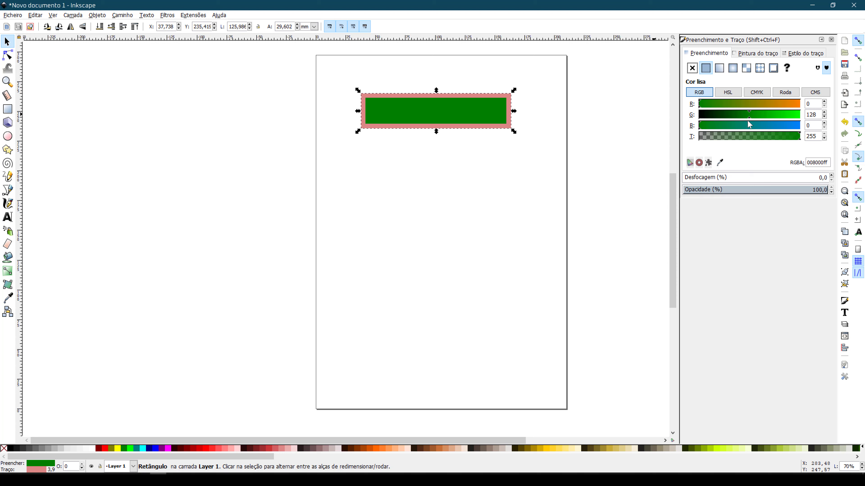
- Set the rectangle's fill to pure red, RGB 255, 0, 0, and check its stroke paint and RGBA code
left_click_drag(749, 118, 806, 122)
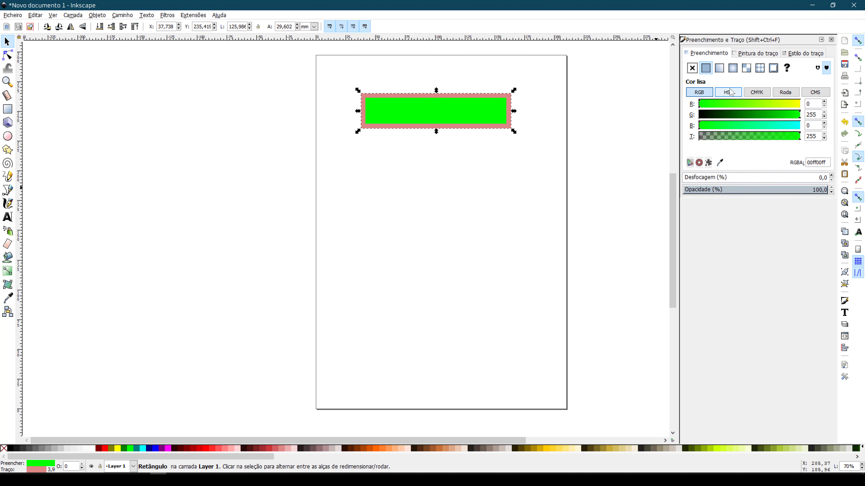
mouse_move(801, 118)
left_mouse_down()
mouse_move(691, 121)
mouse_move(801, 103)
left_mouse_up()
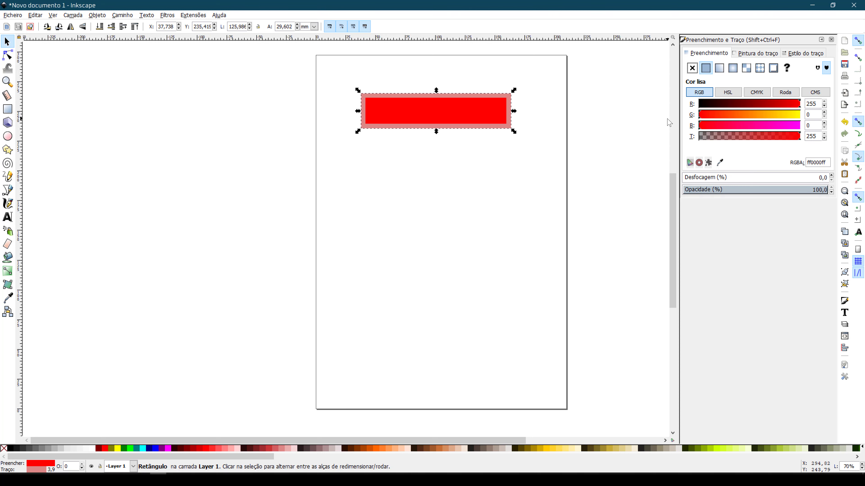
left_click(762, 56)
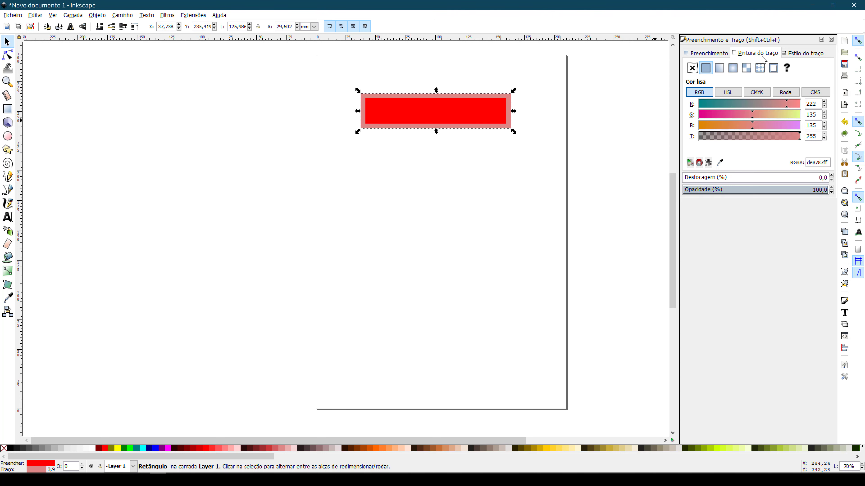
left_click(708, 54)
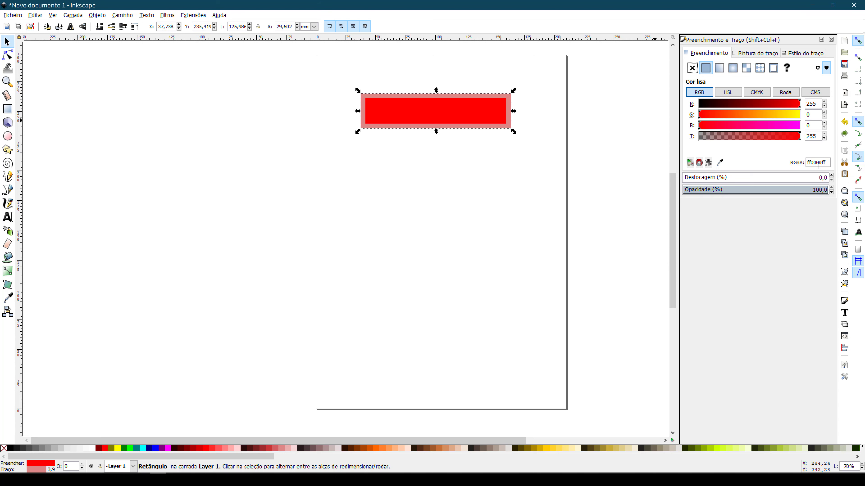
left_click(826, 164)
- Remove the rectangle's stroke and move the rectangle slightly higher on the page
left_click_drag(428, 102, 428, 100)
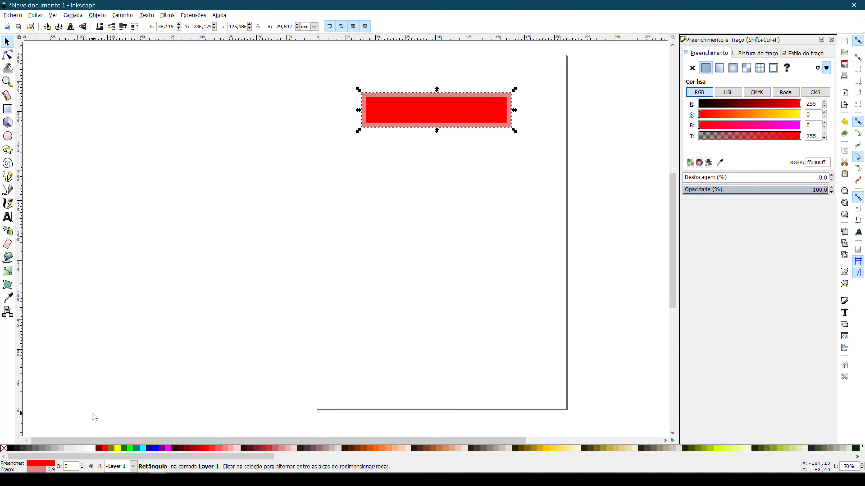
left_click(3, 450, "shift")
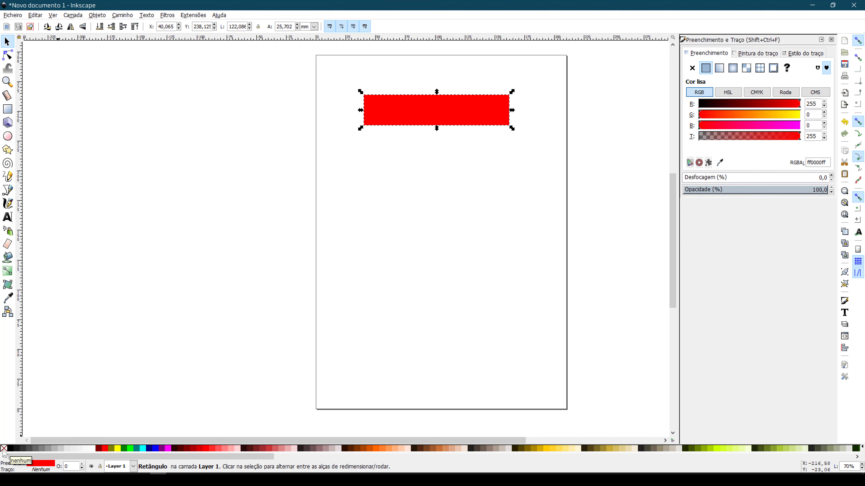
left_click(499, 201)
left_click_drag(448, 114, 444, 102)
left_click(320, 316)
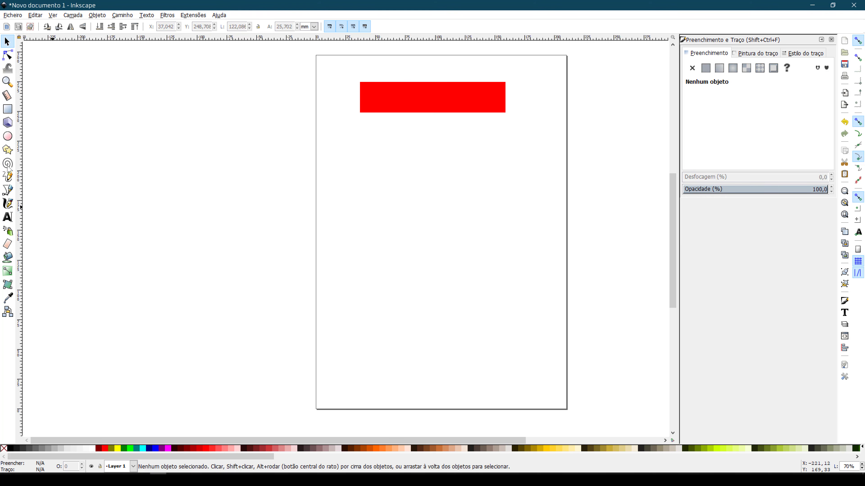
- Draw an ellipse about 41 by 38 mm just below the rectangle and fill it with pure blue
left_click(8, 136)
left_click_drag(392, 137, 441, 182)
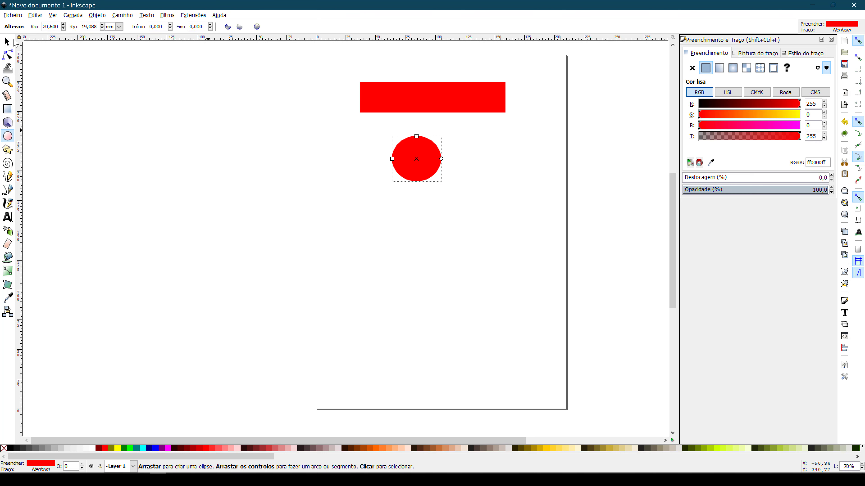
left_click(7, 42)
left_click_drag(422, 174, 431, 168)
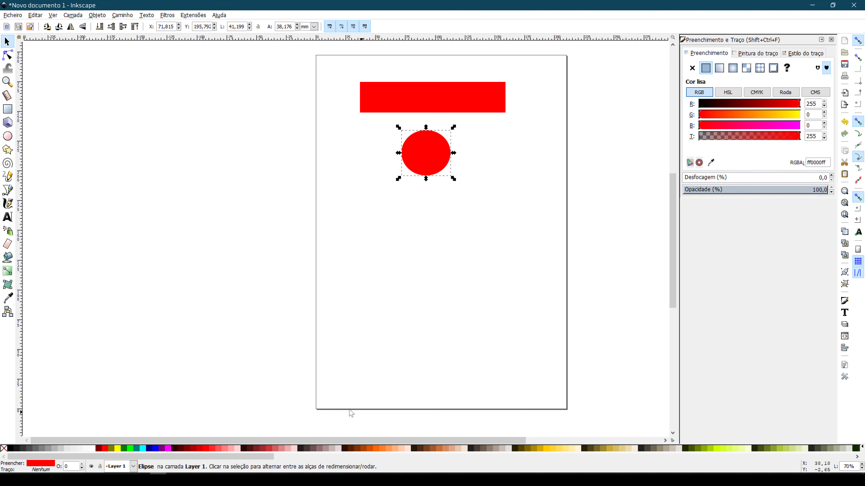
left_click(155, 449)
left_click(434, 300)
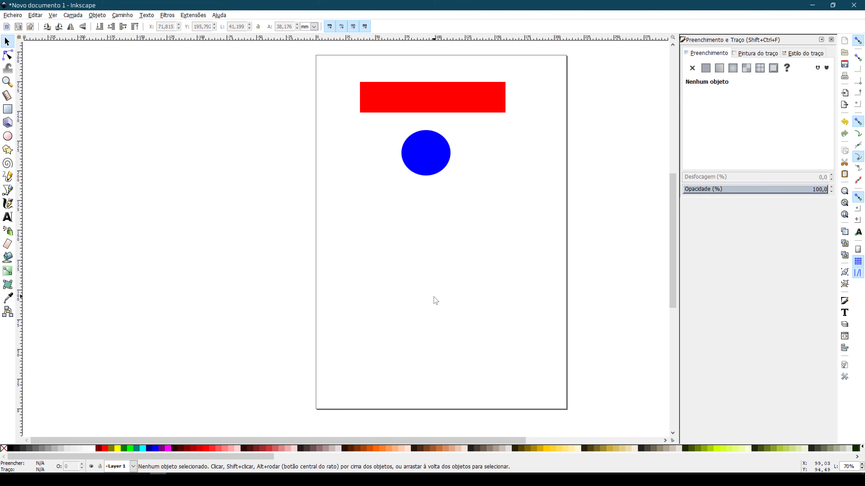
- Move the blue ellipse onto the middle of the rectangle and enlarge it to about 50 by 47 mm
left_click_drag(432, 174, 441, 112)
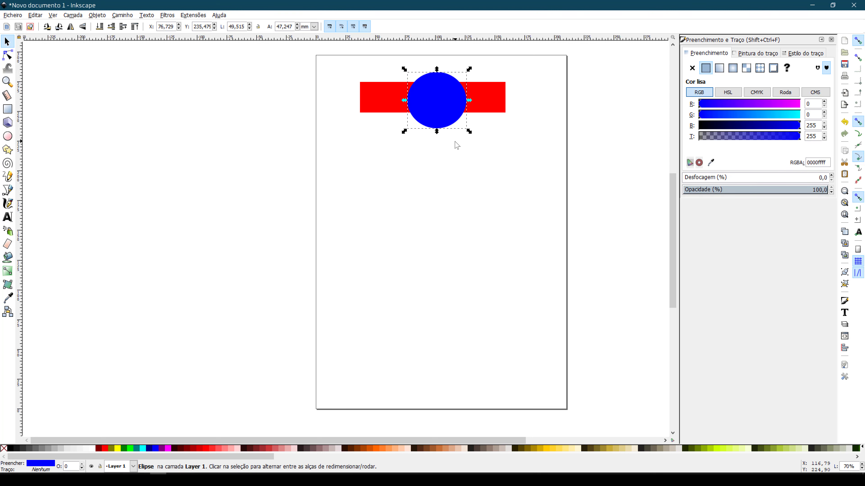
left_click(530, 188)
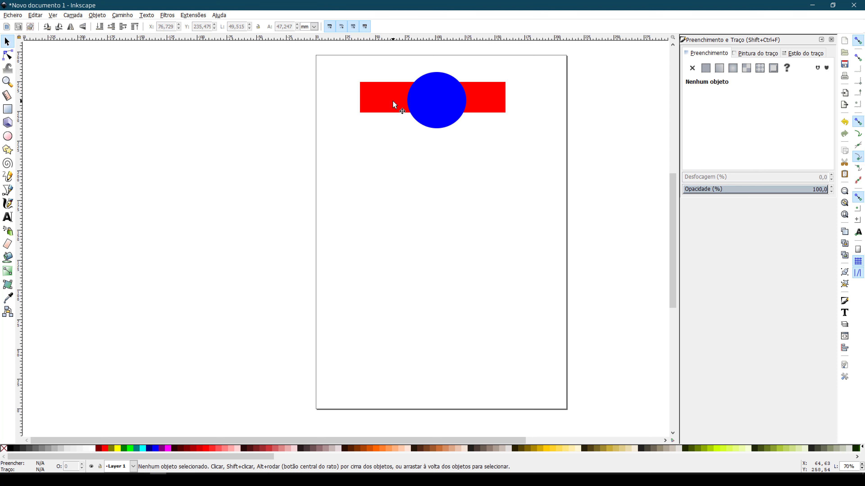
left_click(430, 102)
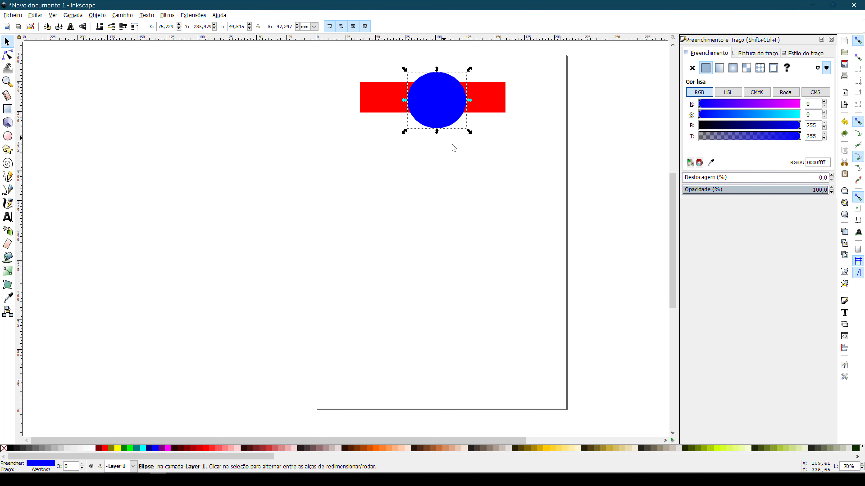
left_click(441, 137)
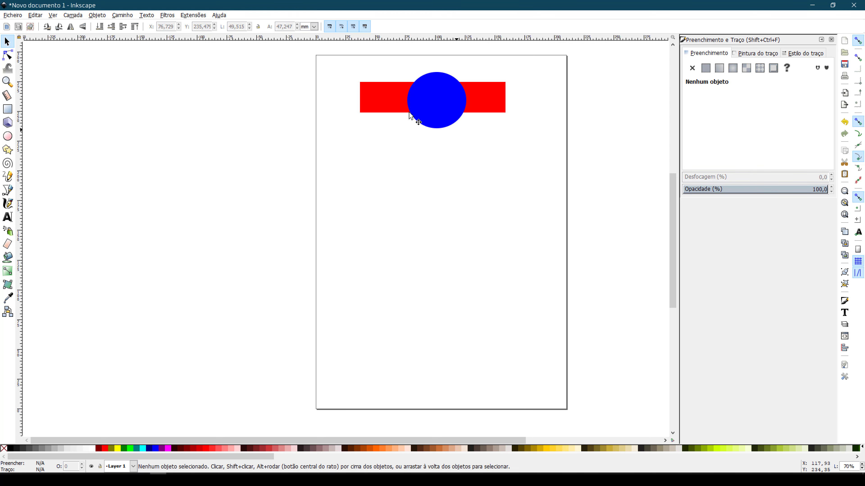
- Copy the rectangle and ellipse together and paste a duplicate pair centred below the original
left_click_drag(337, 59, 577, 155)
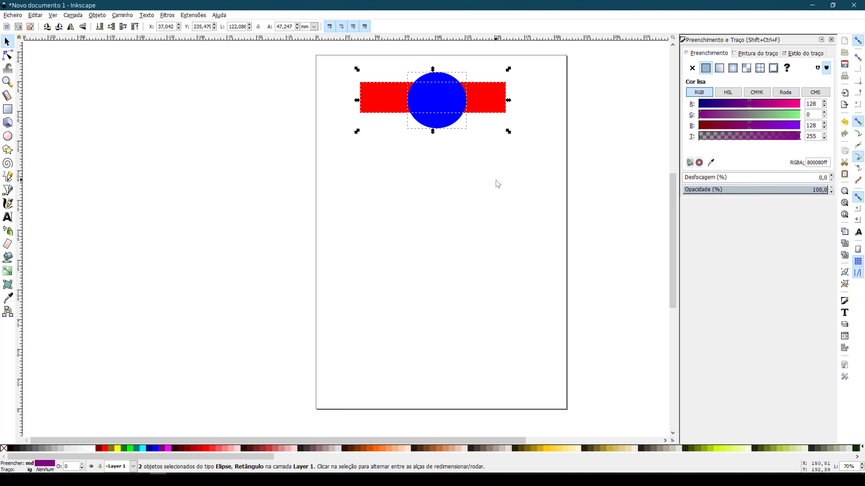
left_click(513, 204)
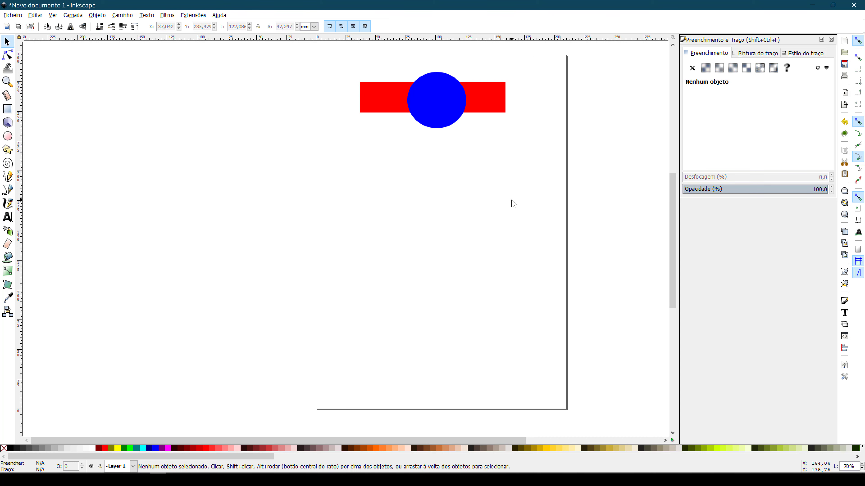
left_click_drag(344, 66, 562, 156)
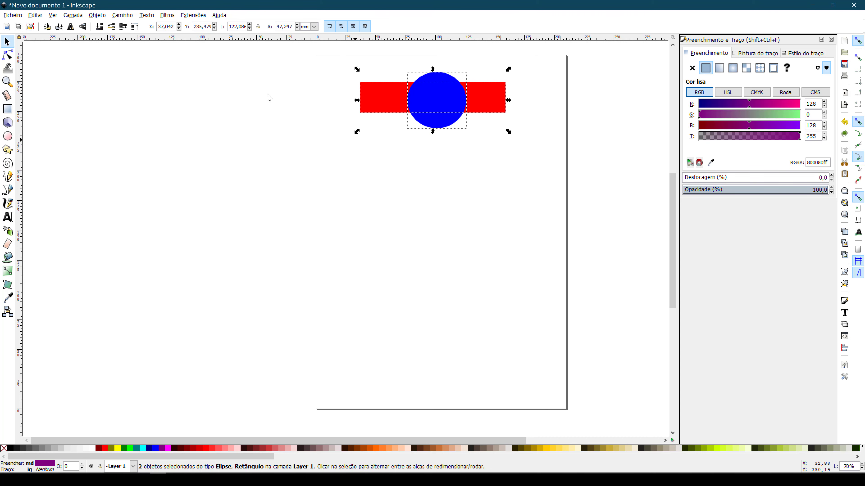
left_click(34, 15)
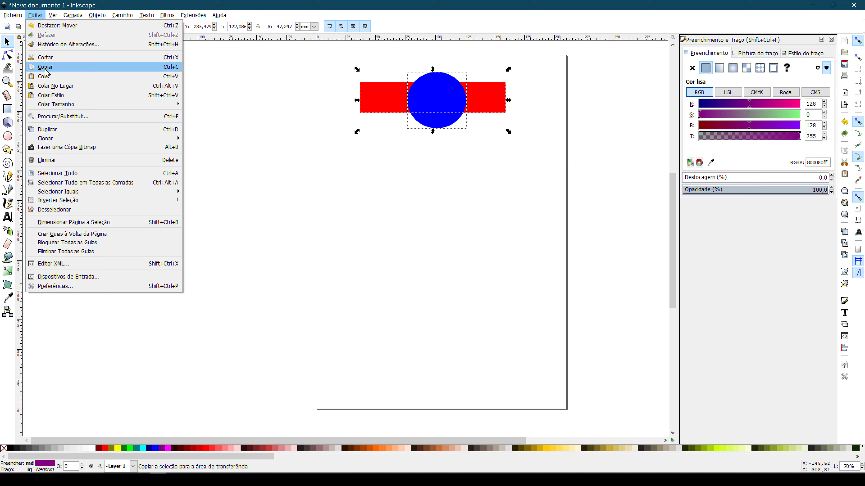
left_click(37, 16)
left_click(413, 133)
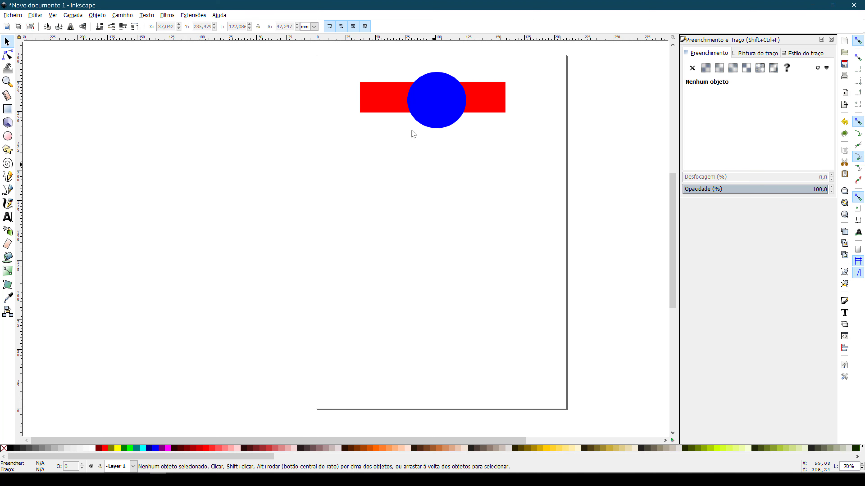
key("ctrl+v")
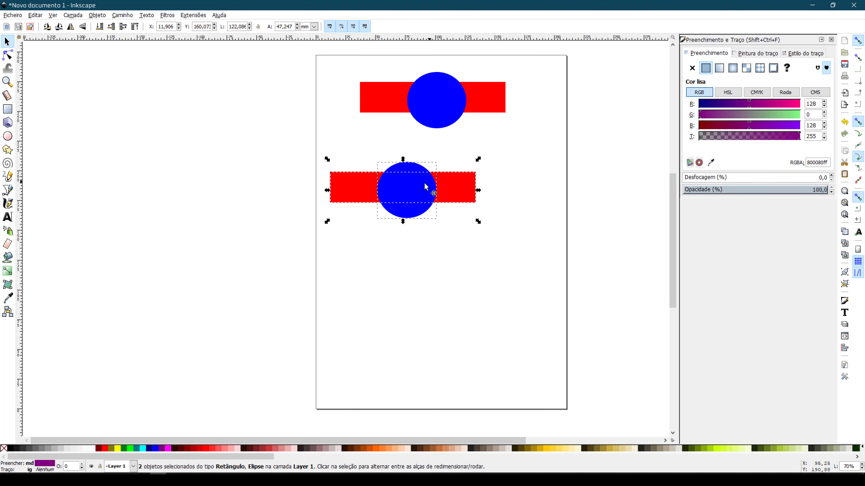
mouse_move(439, 188)
left_mouse_down()
mouse_move(464, 187)
mouse_move(454, 193)
left_mouse_up()
left_click(509, 294)
- Paste two more copies of the rectangle and ellipse pair, stacking them down the page beneath the others
key("ctrl+v")
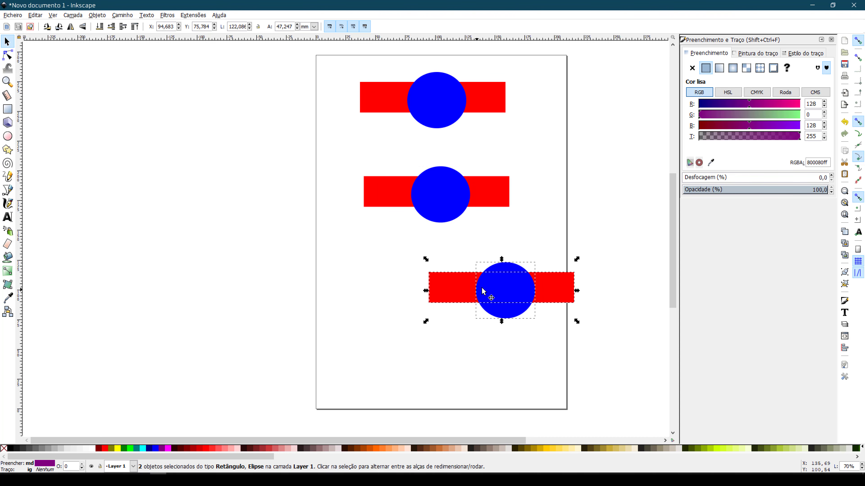
left_click_drag(482, 287, 433, 277)
left_click(483, 354)
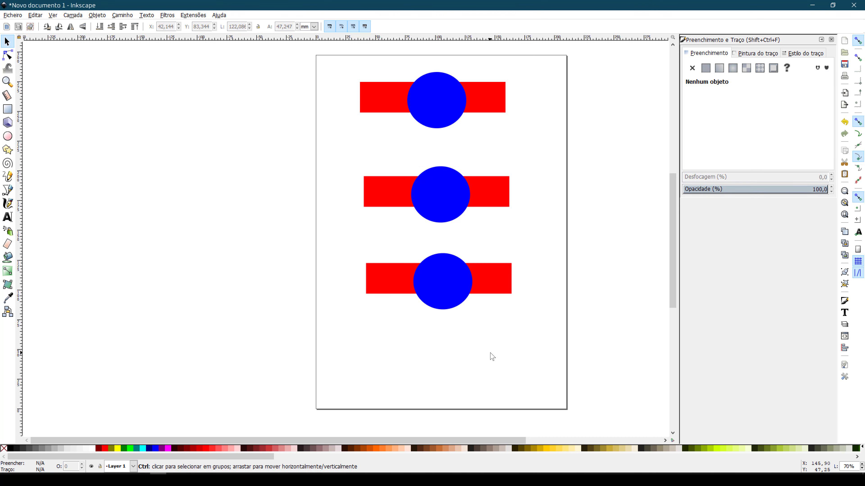
key("ctrl+v")
left_click_drag(482, 364, 438, 376)
left_click(576, 354)
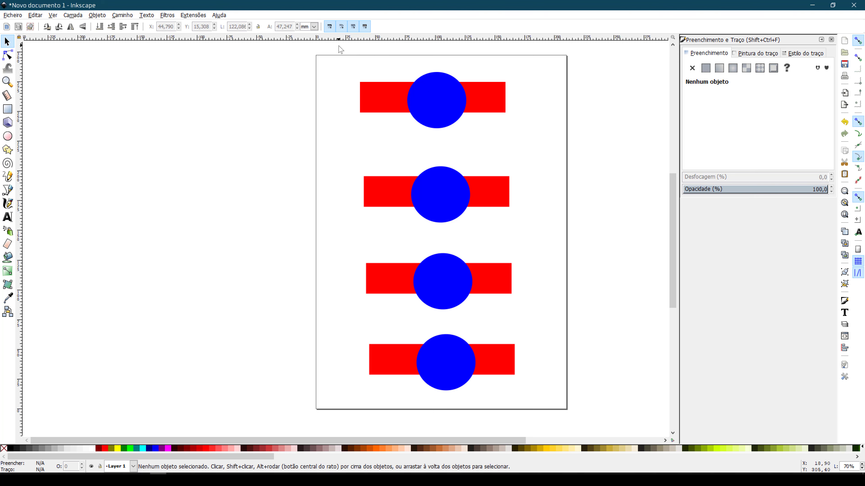
- Merge the topmost red rectangle and blue ellipse into one shape with the Union operation
left_click_drag(340, 44, 562, 147)
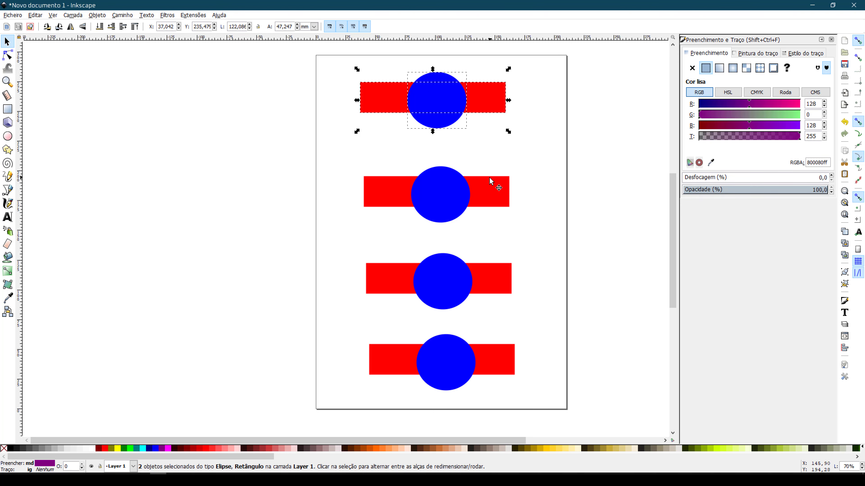
left_click(566, 162)
left_click(372, 93)
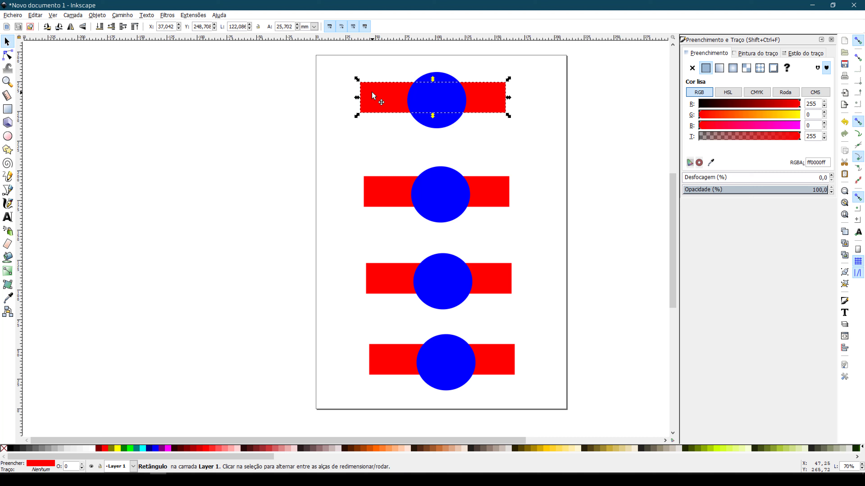
left_click(438, 128, "shift")
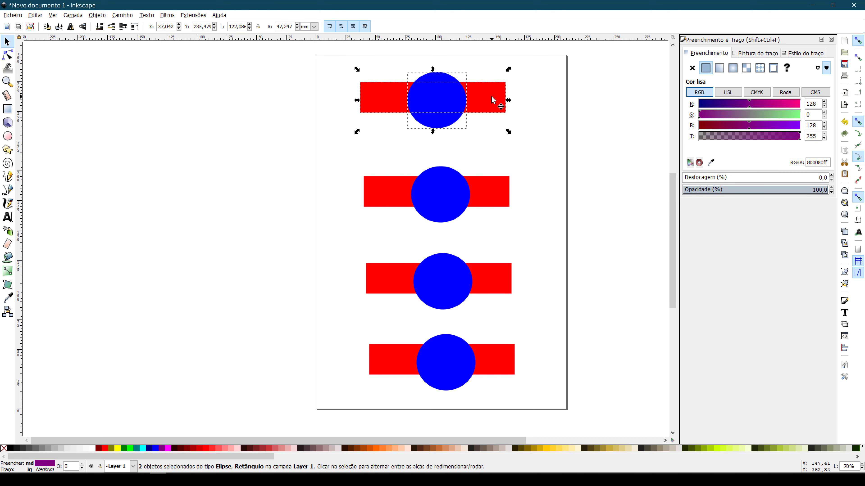
left_click(122, 15)
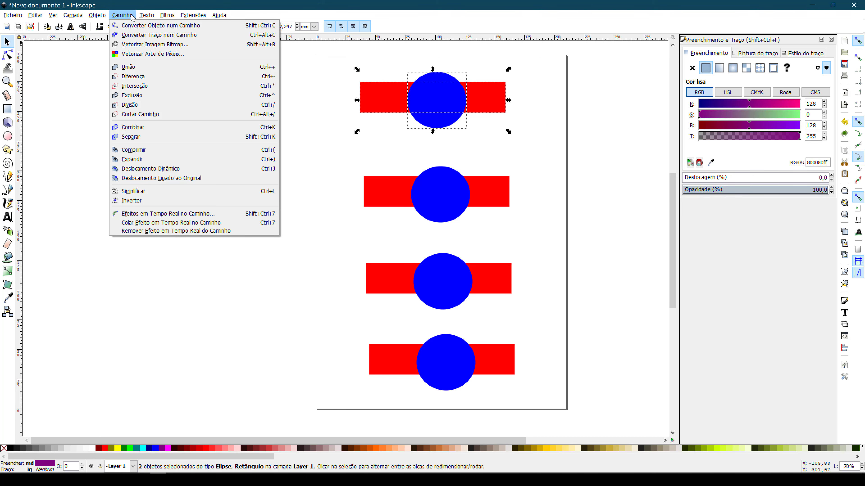
left_click(140, 69)
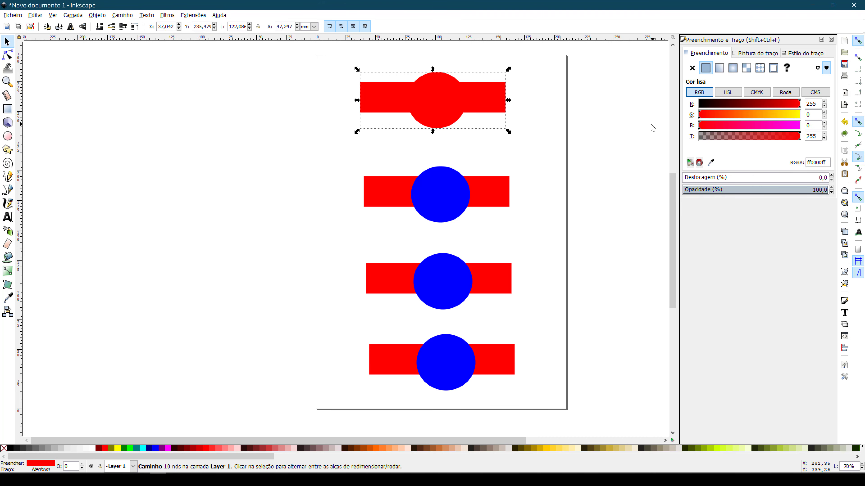
key("Escape")
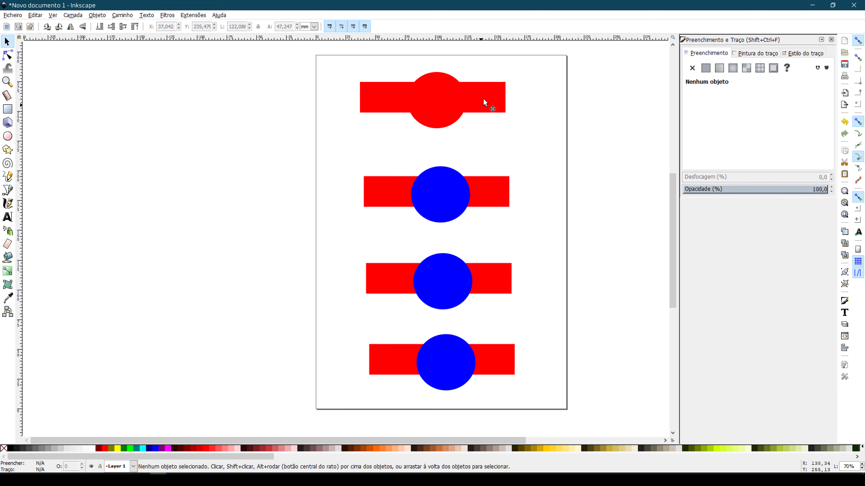
left_click(444, 110)
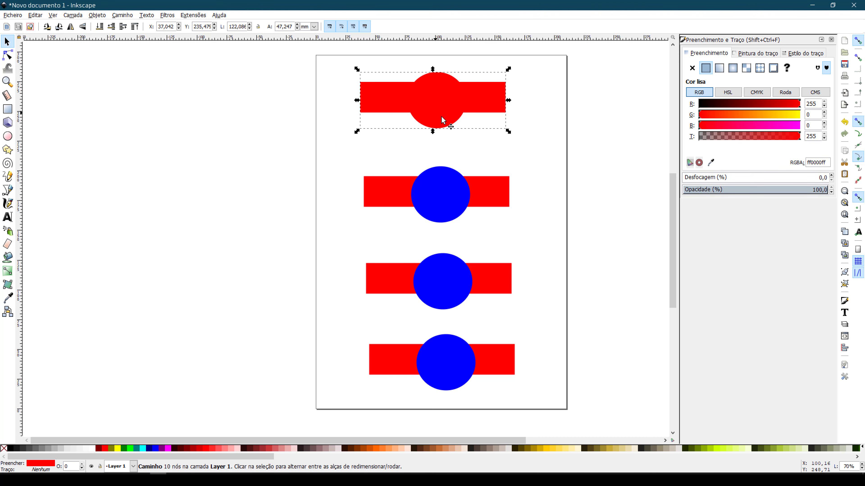
left_click(545, 137)
left_click(491, 109)
left_click(555, 124)
- Cut the ellipse out of the rectangle in the second pair with the Difference operation
left_click_drag(343, 154, 566, 244)
left_click(126, 16)
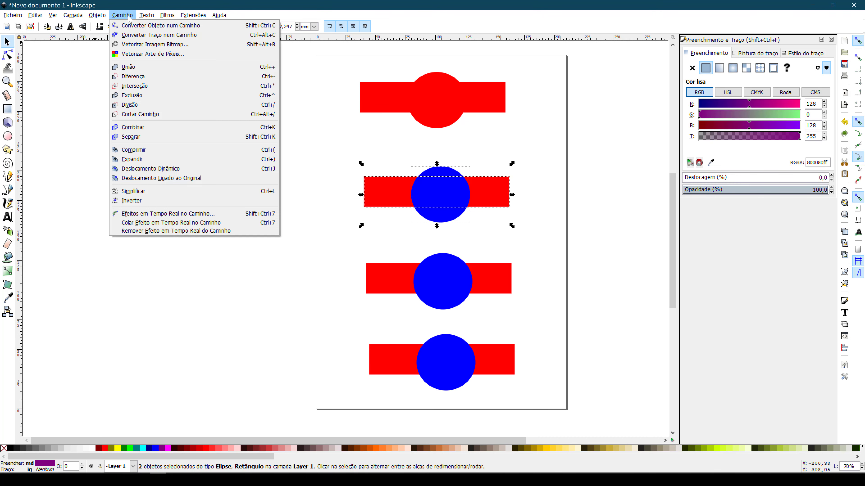
left_click(157, 76)
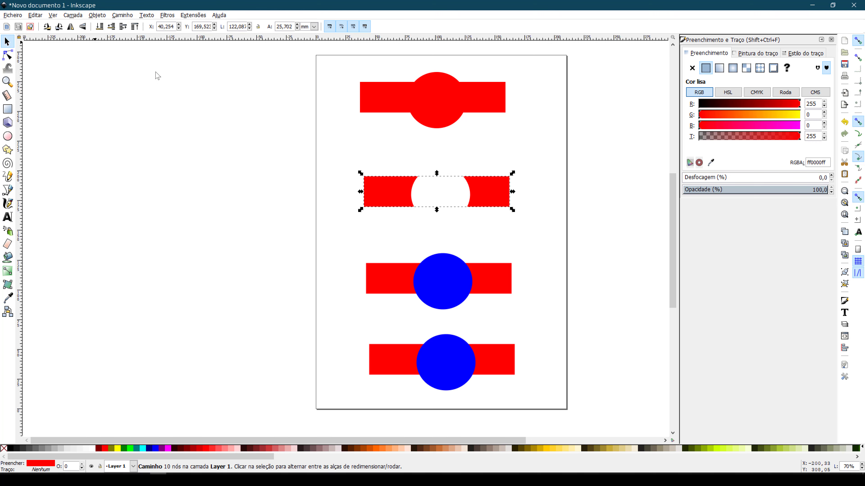
left_click(497, 240)
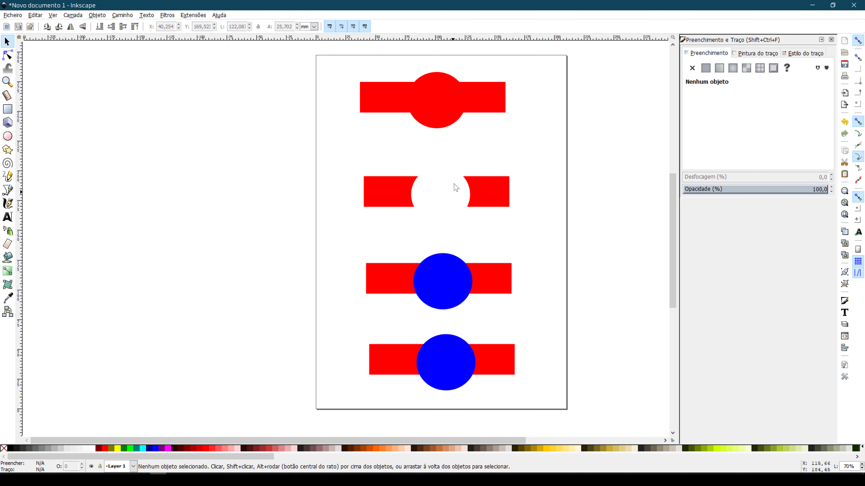
- Move the cut-out rectangle up about 14 mm, closer to the merged shape
left_click_drag(386, 195, 387, 176)
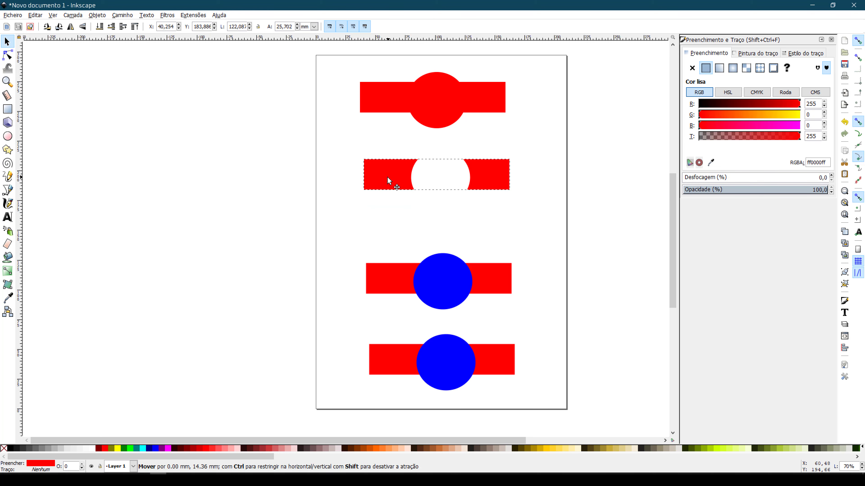
left_click(466, 184)
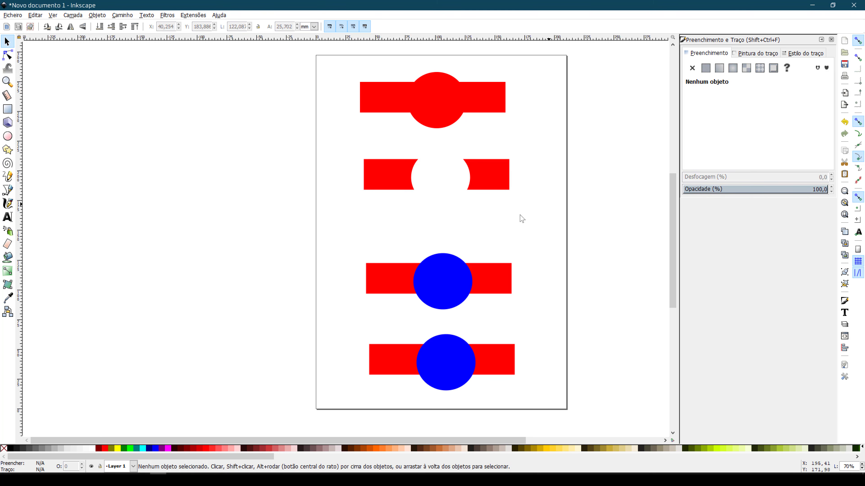
left_click(396, 183)
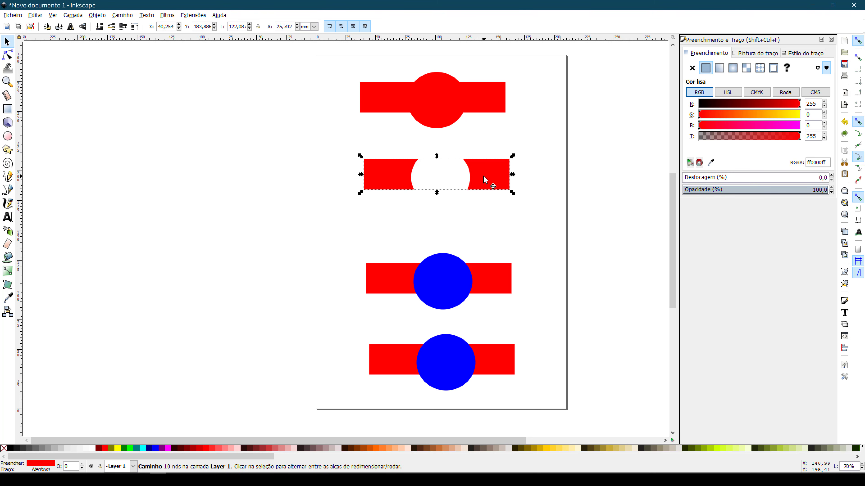
left_click(488, 244)
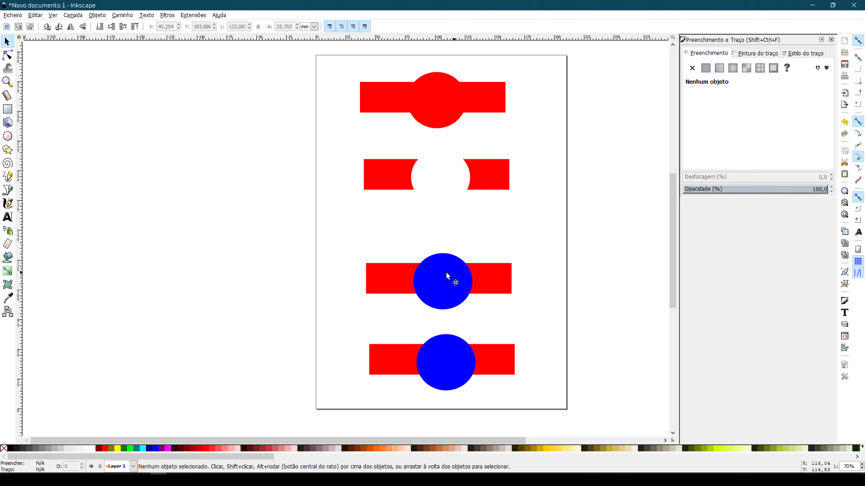
- Move the third rectangle and ellipse pair slightly up and reduce it to its overlap with the Intersection operation
left_click_drag(350, 237, 555, 329)
left_click_drag(458, 288, 459, 275)
left_click(123, 15)
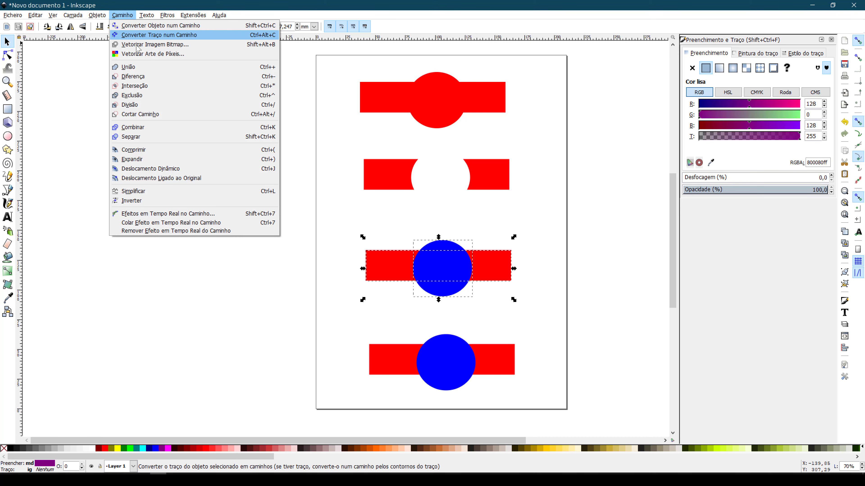
left_click(146, 87)
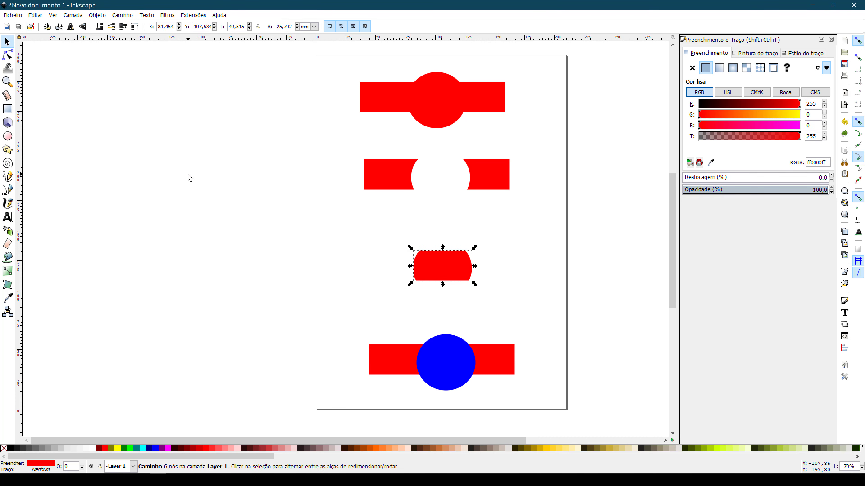
left_click(243, 238)
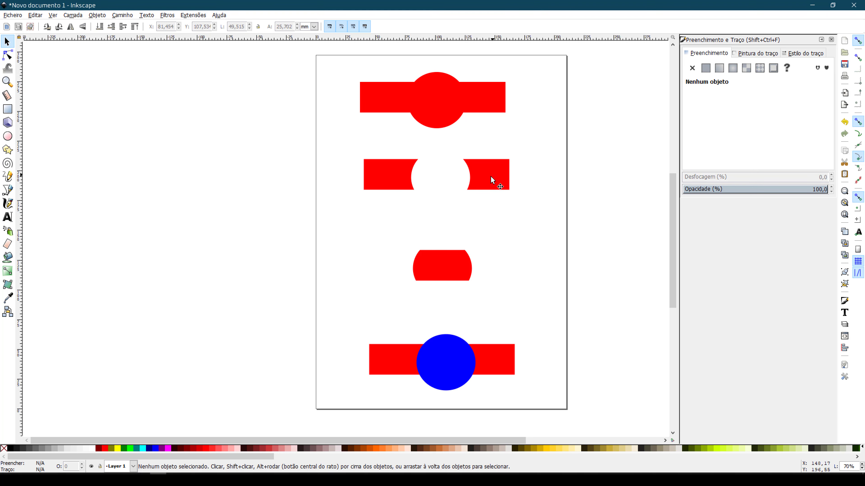
- Move the intersected shape up about 22 mm, beneath the cut-out rectangle
left_click_drag(457, 269, 456, 243)
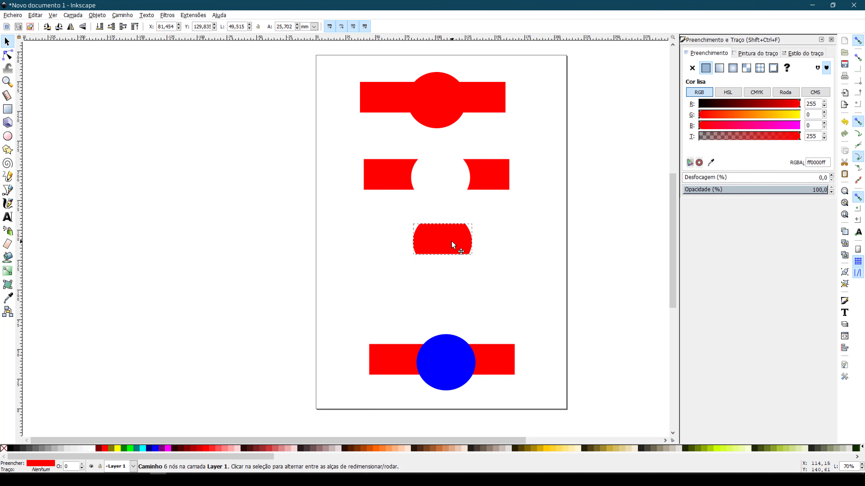
left_click(433, 284)
left_click(442, 254)
left_click(540, 310)
- Move the bottom rectangle and ellipse pair up and apply the Exclusion operation to it
left_click_drag(424, 355, 555, 422)
left_click_drag(451, 368, 444, 332)
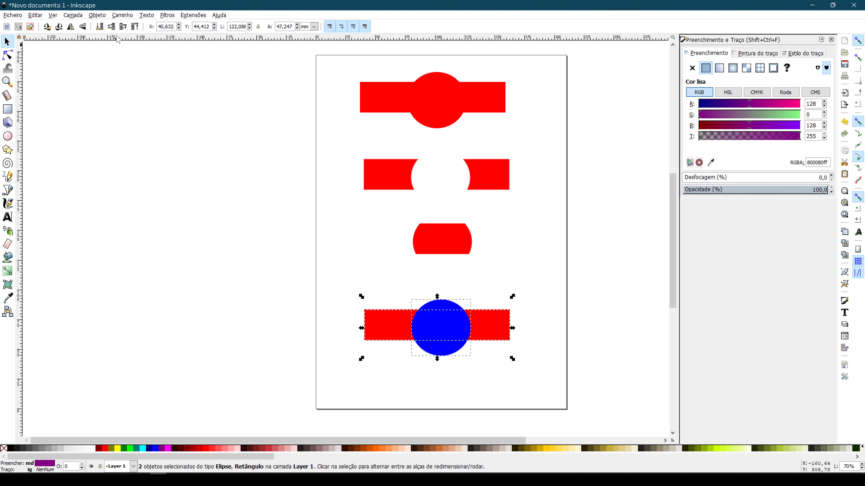
left_click(129, 16)
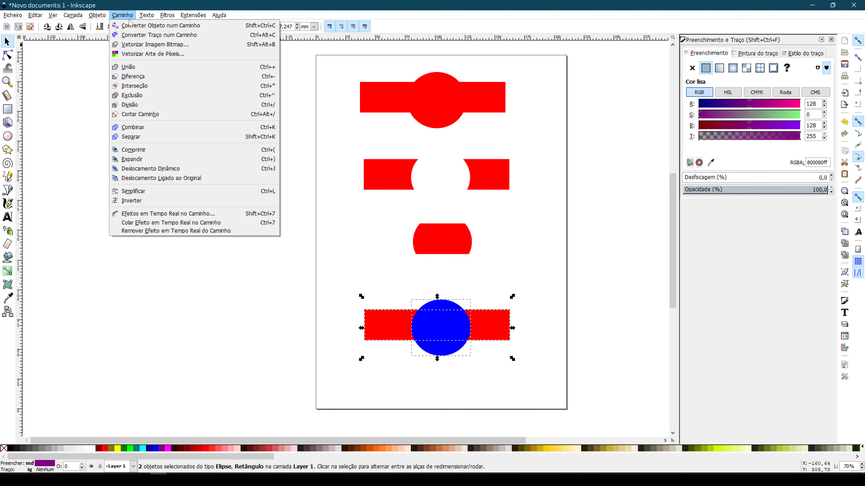
left_click(142, 95)
left_click(194, 237)
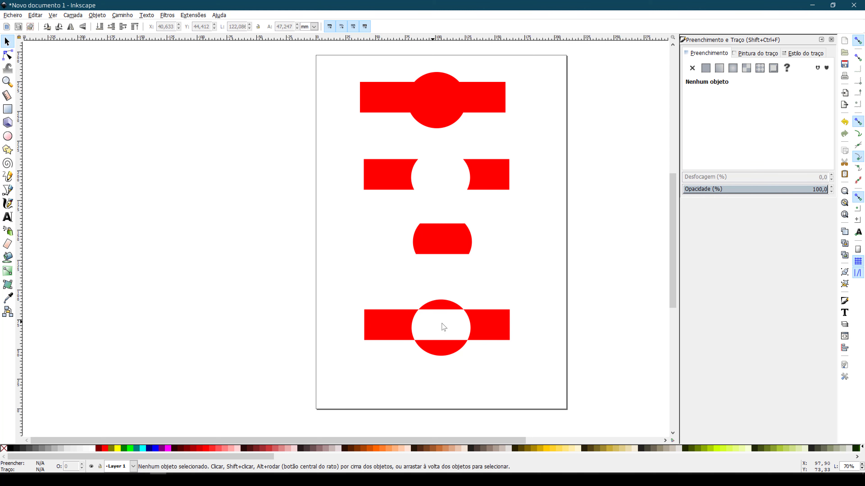
- Shift the intersected shape down about 6 mm and the exclusion shape up about 8 mm
left_click(463, 248)
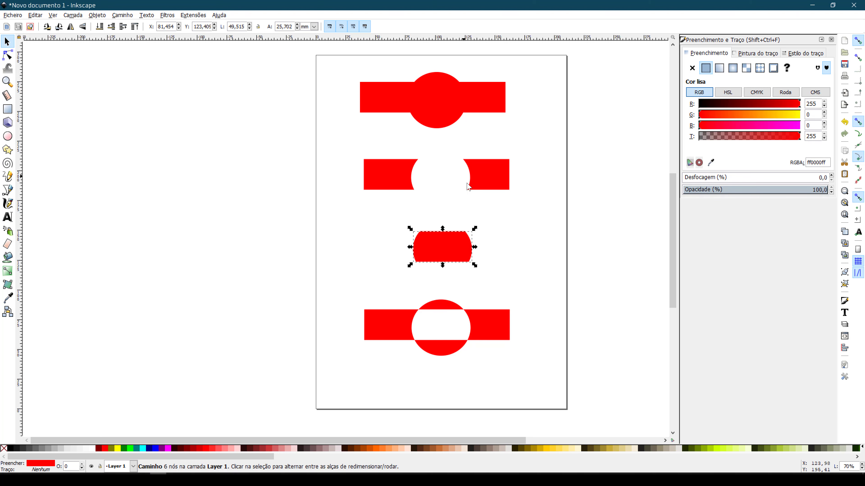
left_click_drag(461, 341, 465, 326)
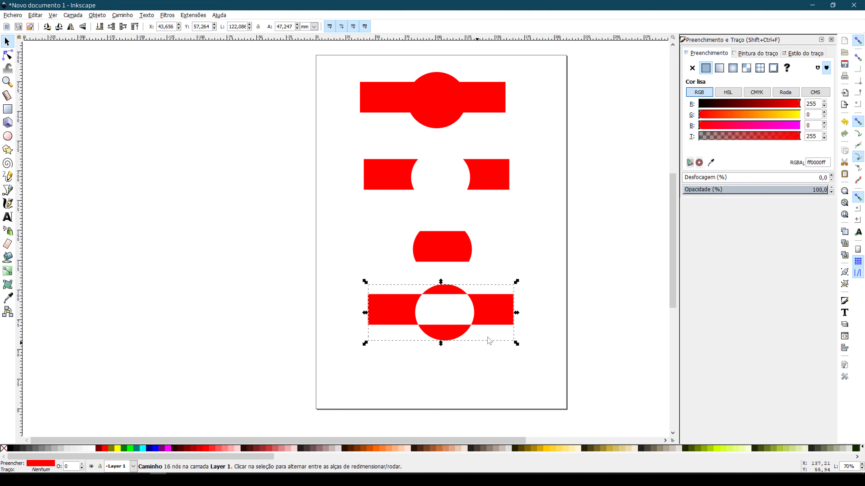
left_click(577, 315)
left_click_drag(373, 314, 372, 320)
left_click(552, 322)
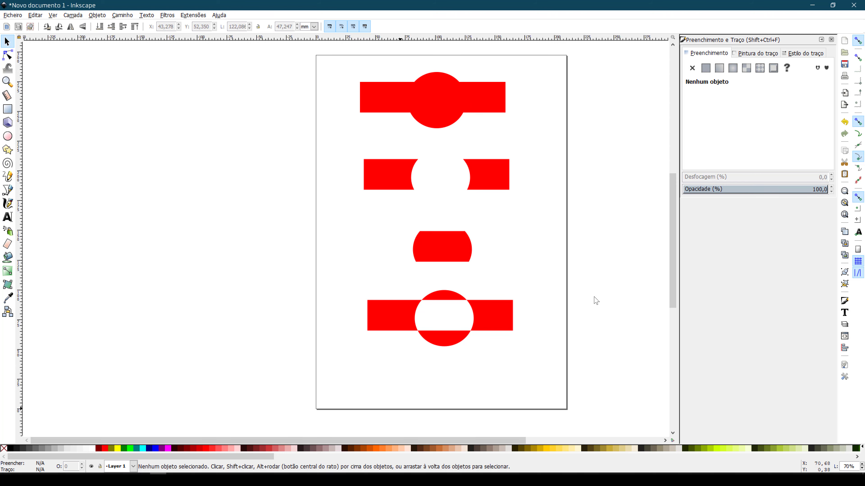
- Delete the difference, intersection and exclusion shapes, and move the remaining merged shape down about 17 mm
left_click_drag(337, 147, 570, 373)
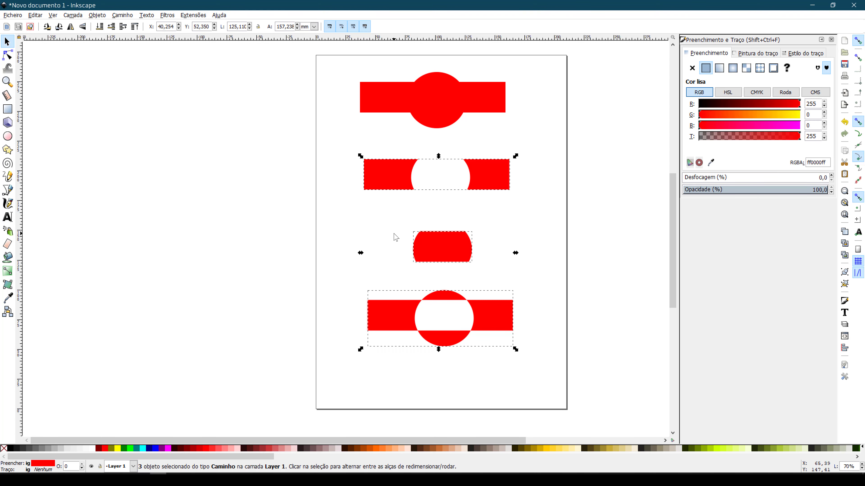
key("Delete")
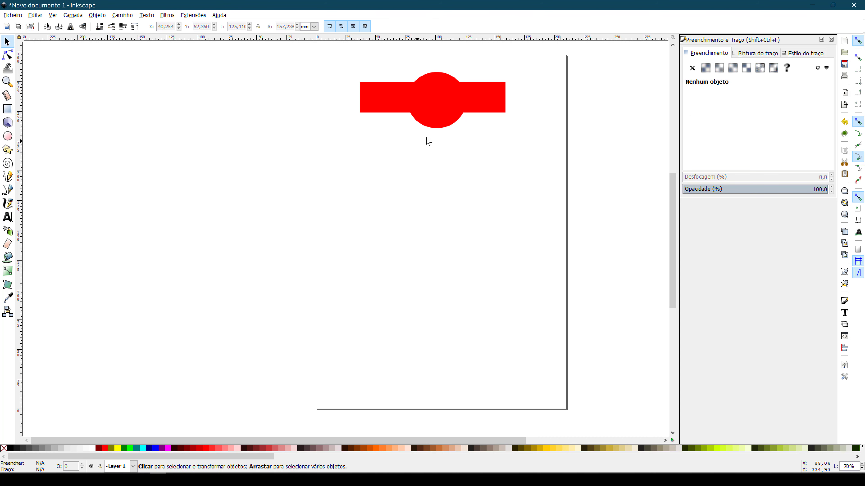
left_click(439, 110)
mouse_move(436, 126)
left_mouse_down()
mouse_move(443, 117)
mouse_move(439, 130)
left_mouse_up()
left_click(485, 228)
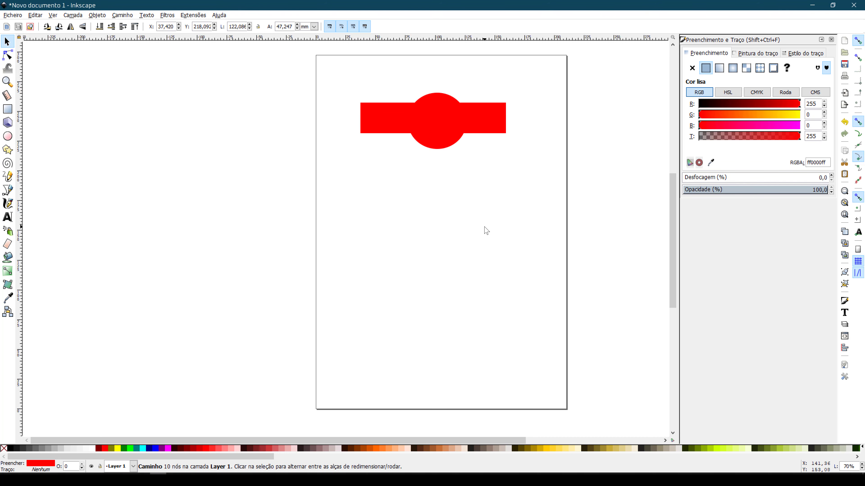
- Blur the merged red shape, raising the blur gradually to 28% and on to the maximum
left_click(442, 127)
left_click(831, 175)
left_click(832, 175)
left_click(831, 176)
left_click(831, 176)
left_click(831, 176)
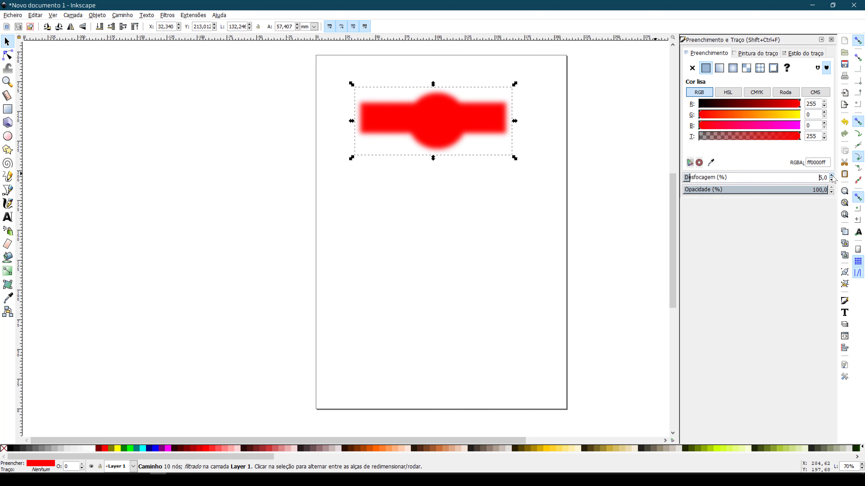
left_click(832, 175)
left_click(831, 175)
left_click(832, 175)
left_click(832, 175)
left_click(831, 175)
left_click(832, 176)
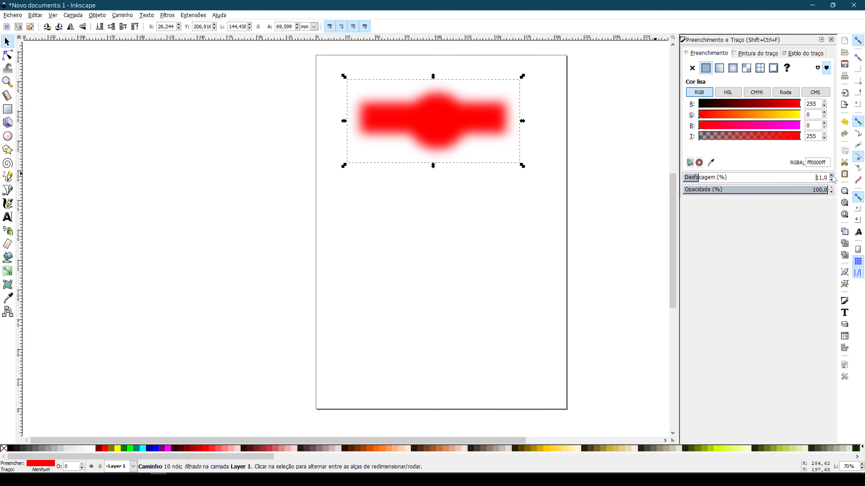
left_click(831, 175)
left_click(832, 175)
left_click(831, 175)
left_click(831, 175)
left_click(831, 176)
left_click(831, 175)
left_click(831, 175)
left_click(831, 175)
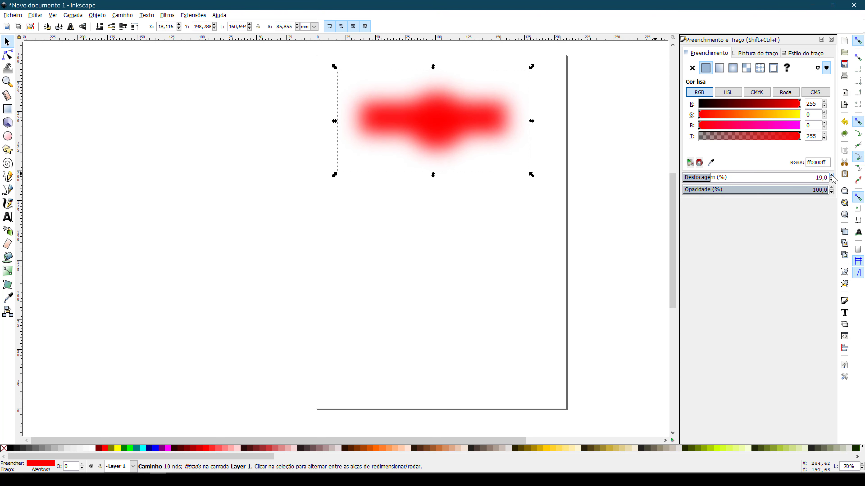
left_click(831, 175)
left_click(831, 175)
left_click(831, 176)
left_click(832, 175)
left_click(831, 175)
left_click(831, 175)
left_click(831, 175)
left_click(832, 175)
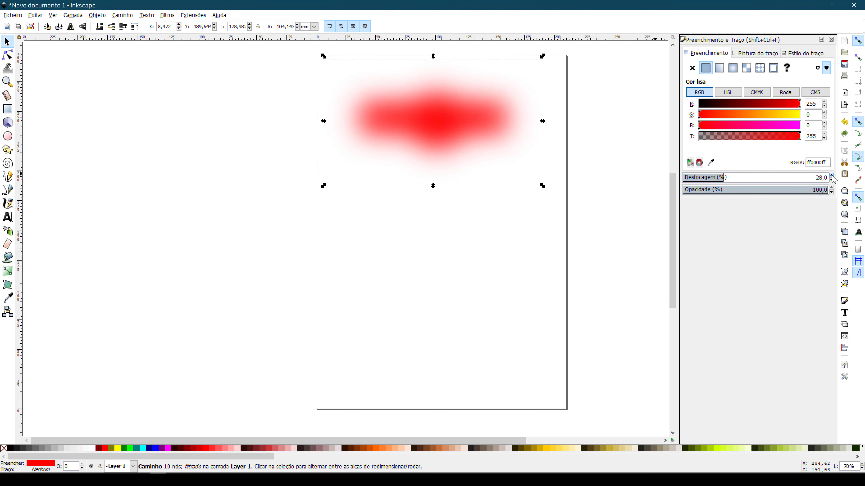
right_click(831, 176)
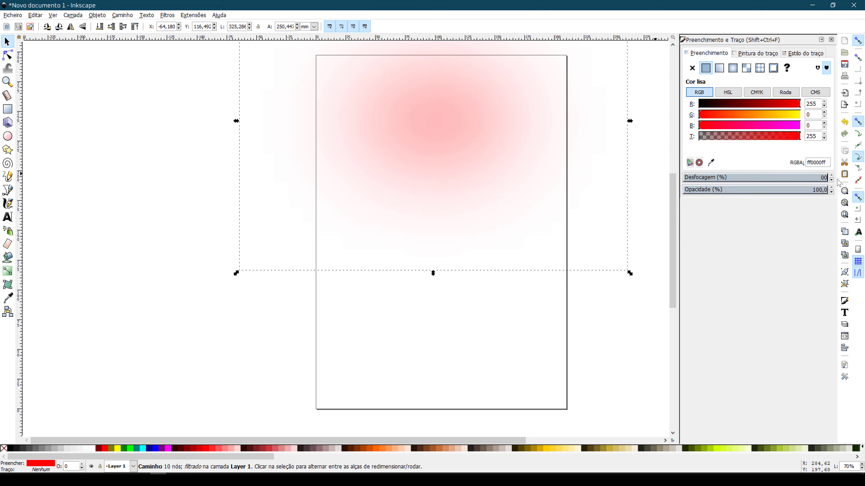
- Set the merged shape's blur to 0 and move the shape up about 11 mm
key("Return")
left_click(457, 271)
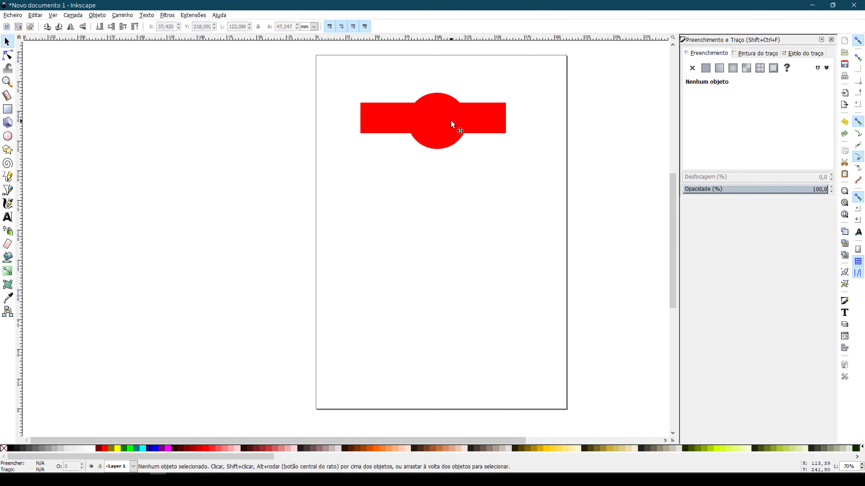
mouse_move(436, 123)
left_mouse_down()
mouse_move(433, 104)
mouse_move(437, 111)
left_mouse_up()
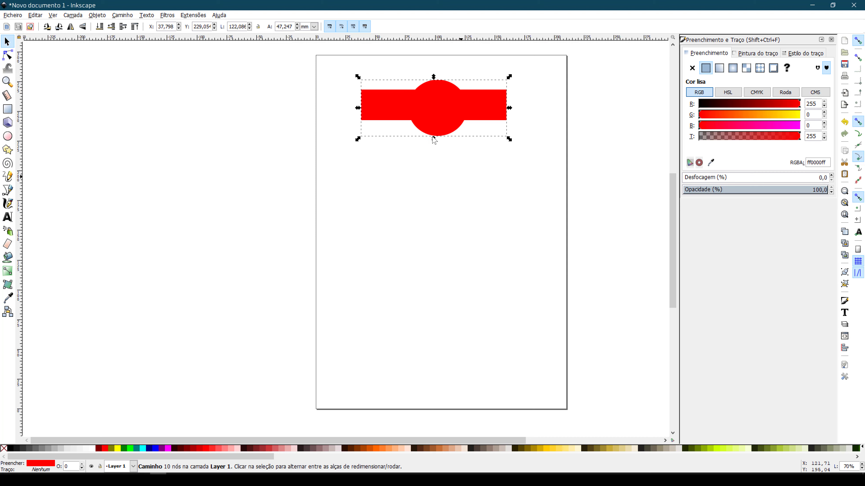
left_click(382, 169)
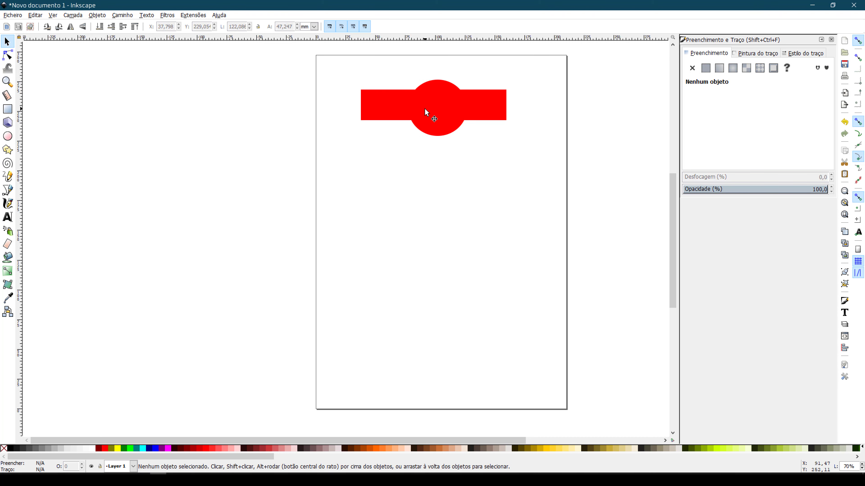
- Move the merged red shape off the page and delete it
left_click_drag(426, 111, 174, 112)
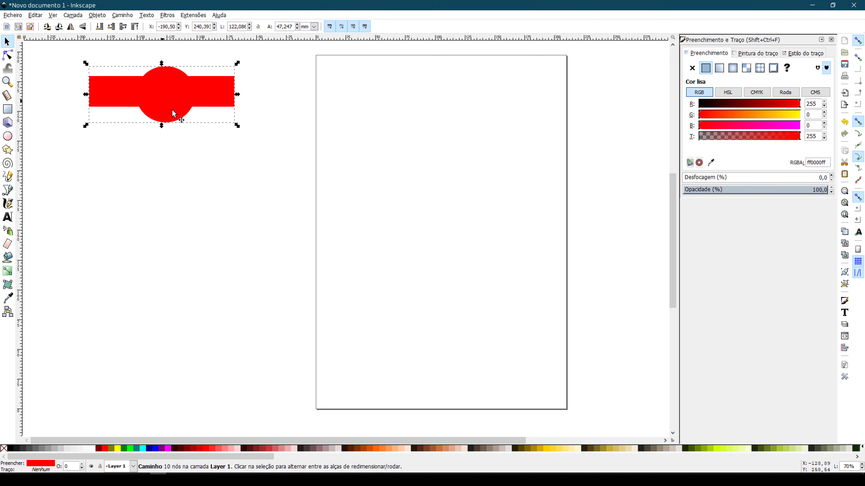
key("Delete")
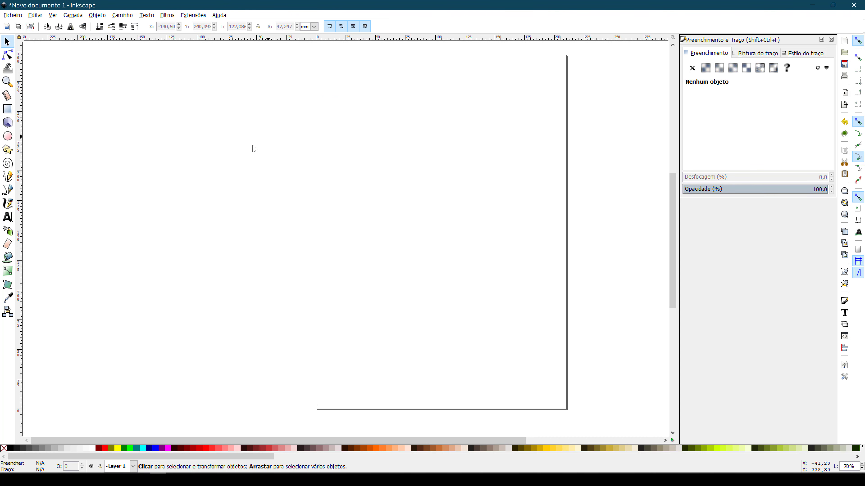
- Write the text "APLICAÇÕES INFORMÁTICAS" in the upper part of the page
left_click(8, 217)
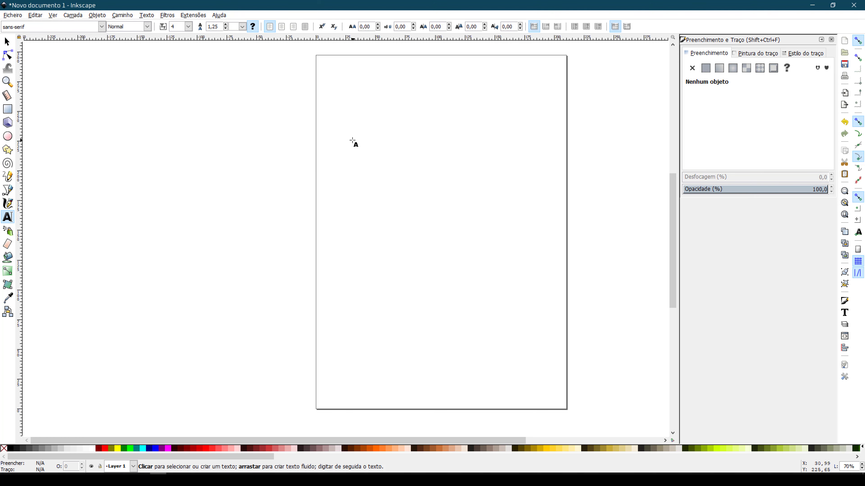
left_click(349, 113)
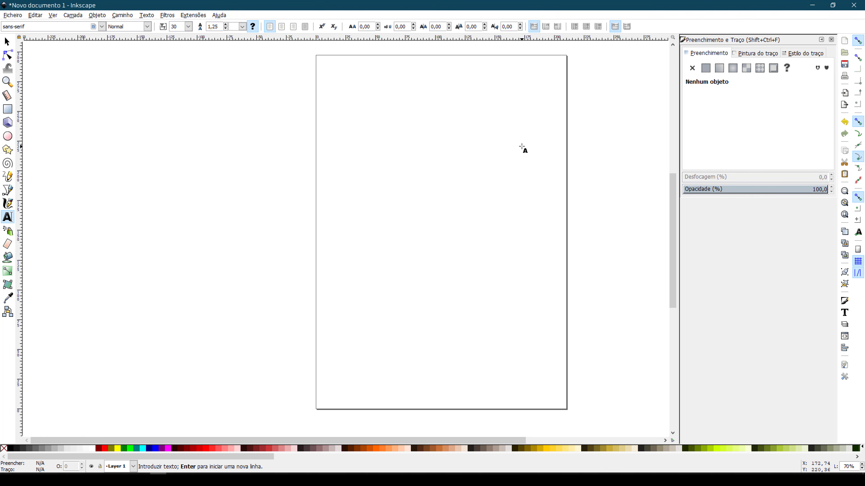
type("APLICA")
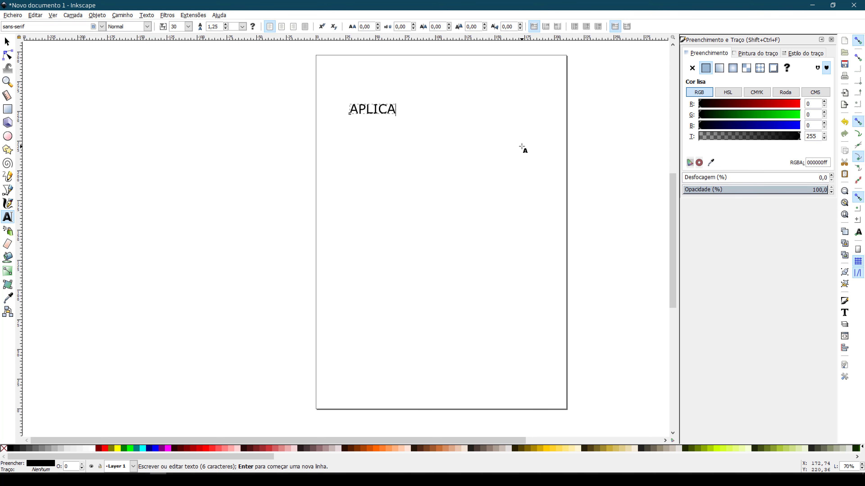
type("ÇÕES INFORMÁTICAS")
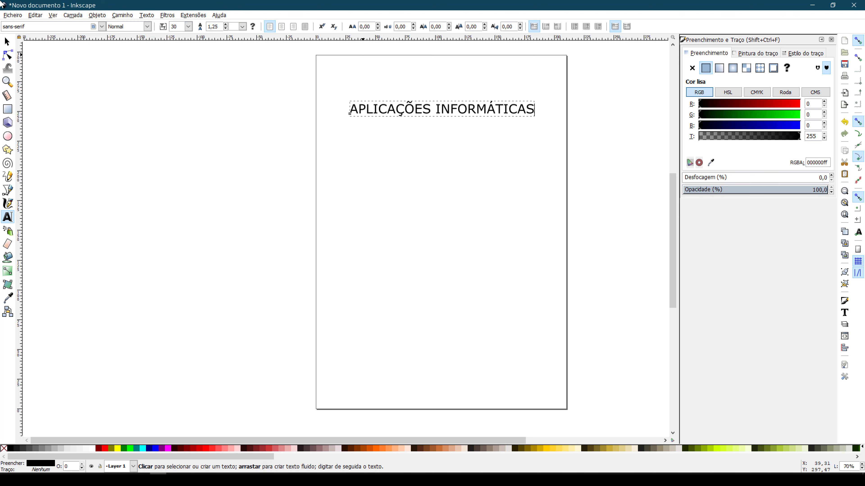
- Set the text's font to Arial in the Bold style and apply it
left_click(7, 42)
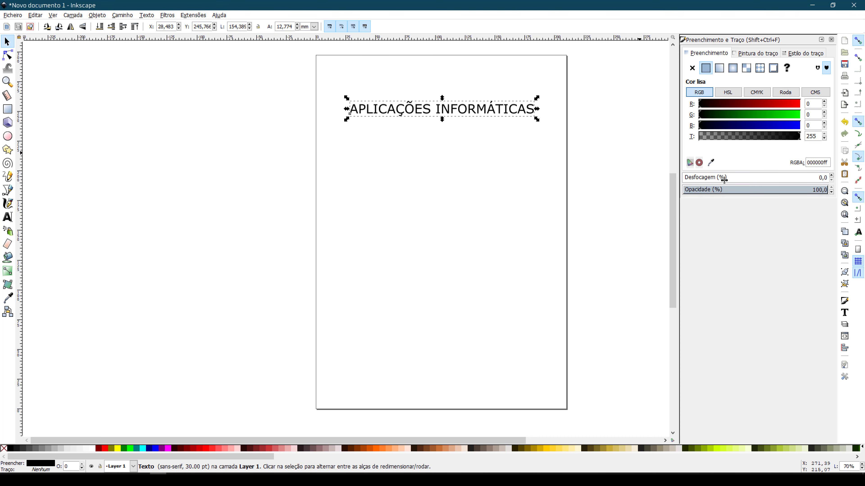
left_click(844, 312)
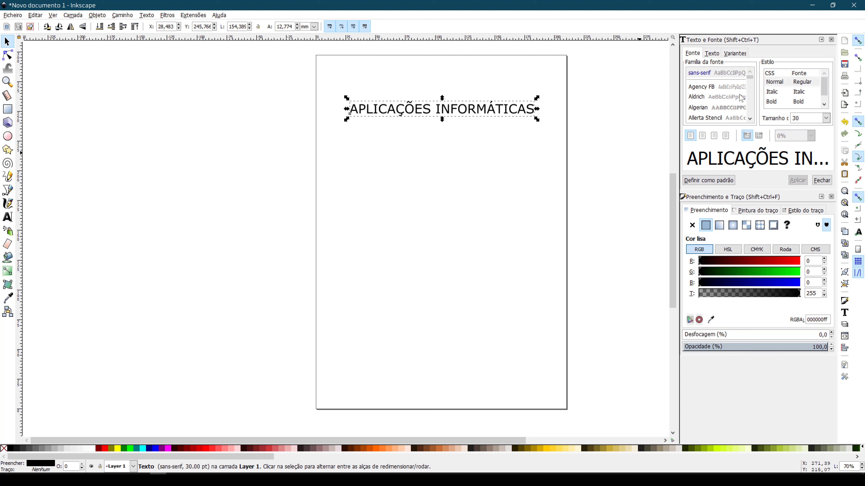
scroll(741, 98, "down", 3)
left_click(718, 112)
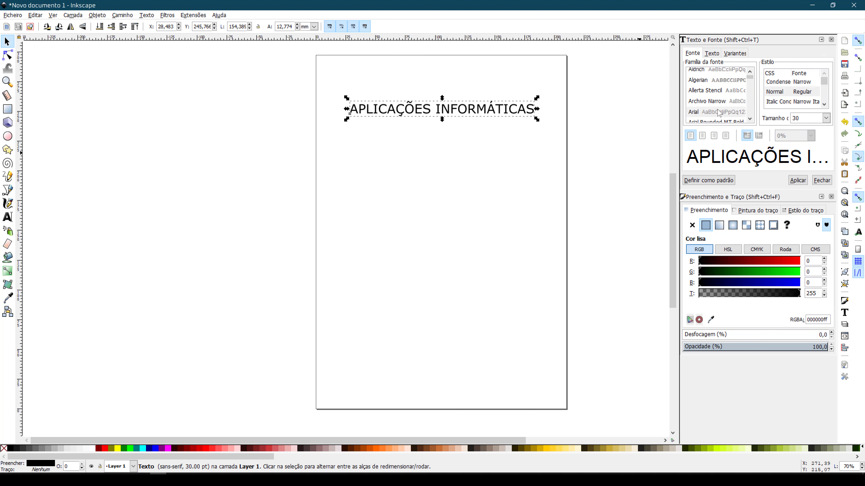
left_click(824, 104)
left_click(823, 105)
left_click(824, 104)
left_click(823, 104)
left_click(823, 104)
left_click(824, 105)
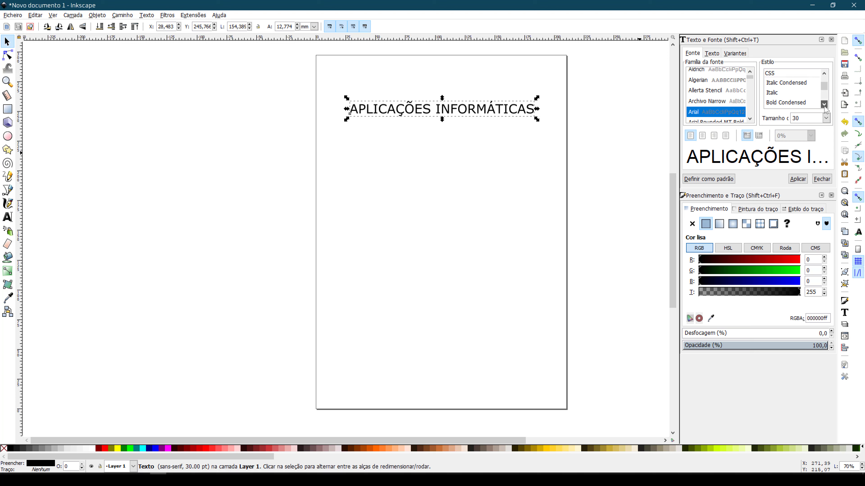
scroll(786, 106, "down", 1)
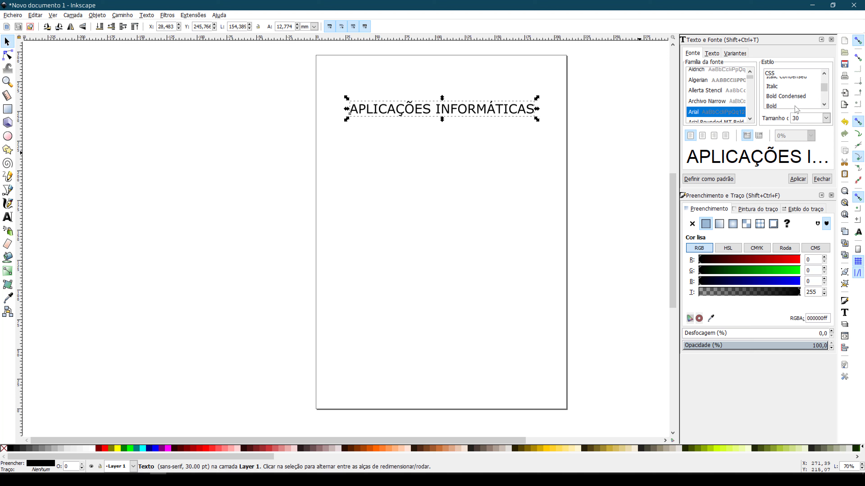
left_click(775, 106)
left_click(797, 179)
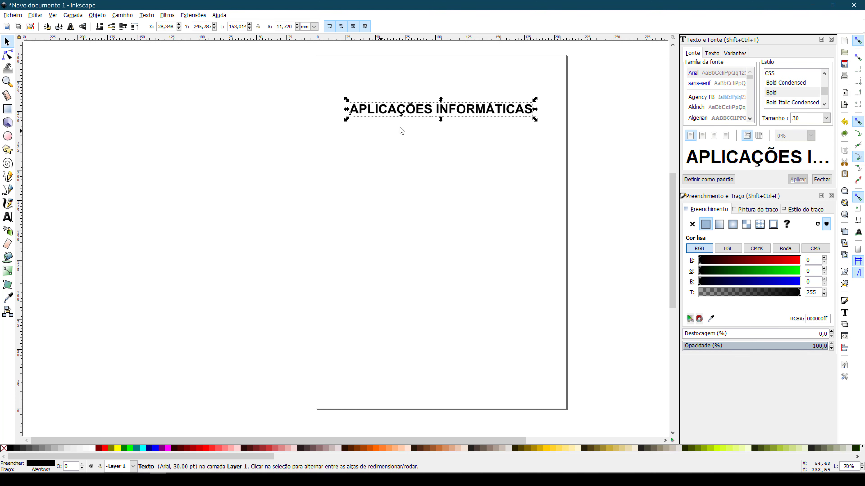
- Stretch the text to about 182 mm wide and 58 mm high, and move it up about 6 mm near the page top
left_click_drag(408, 111, 439, 149)
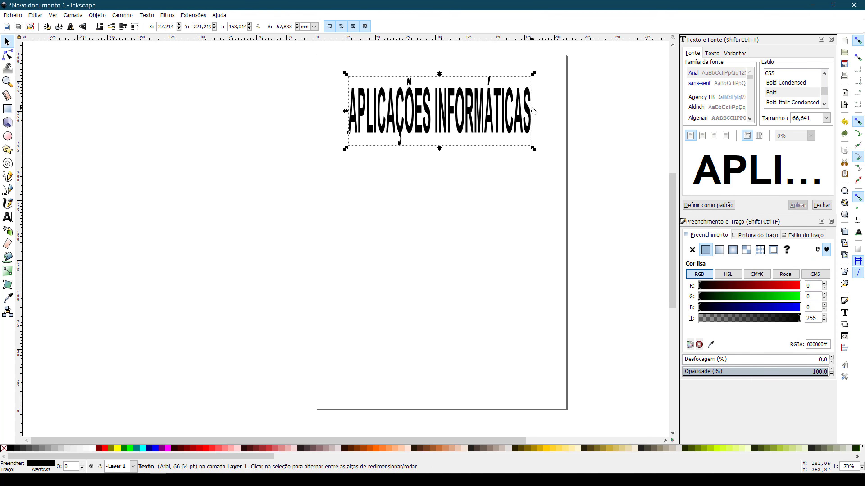
left_click_drag(542, 111, 561, 112)
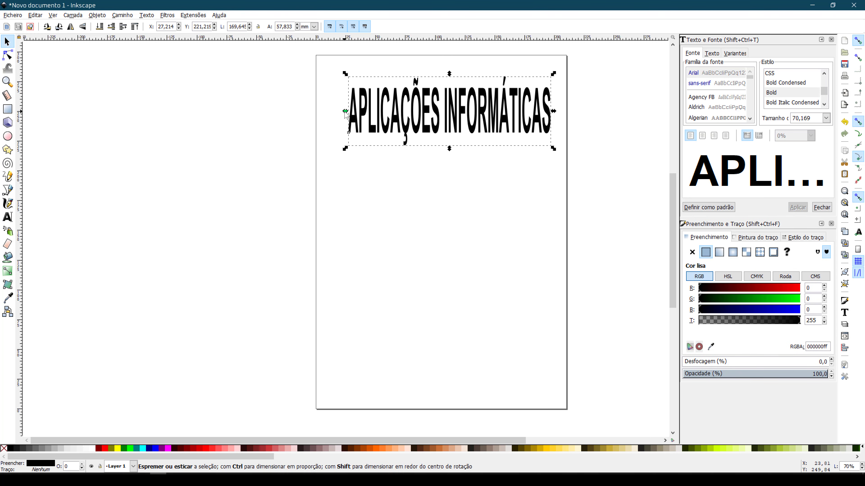
left_click_drag(345, 111, 330, 113)
left_click(451, 184)
left_click_drag(467, 124, 465, 117)
left_click(443, 253)
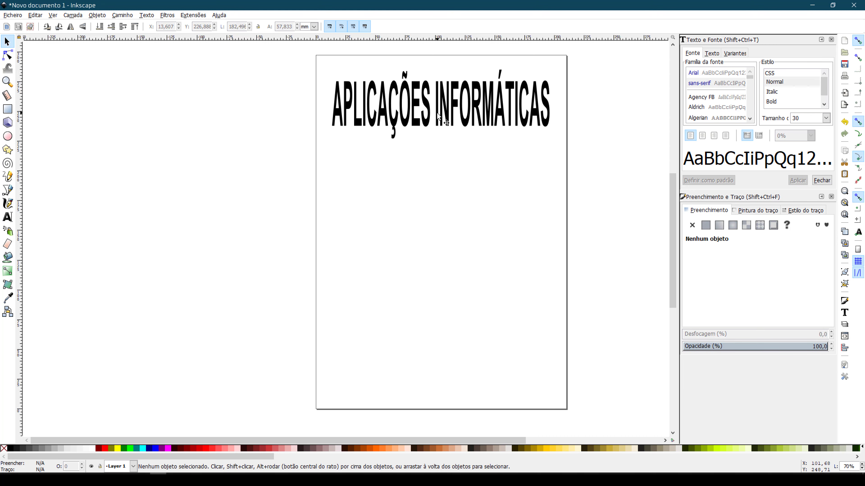
left_click(439, 116)
left_click(592, 208)
left_click(442, 114)
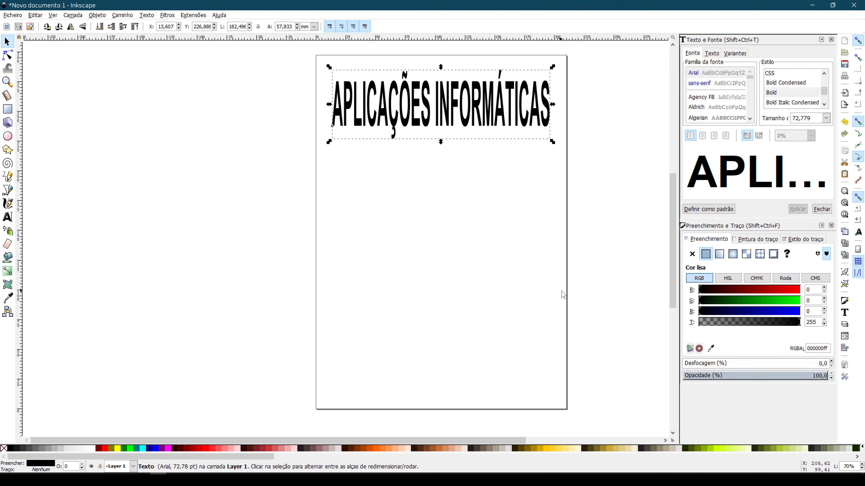
left_click(535, 293)
left_click(396, 138)
left_click(421, 339)
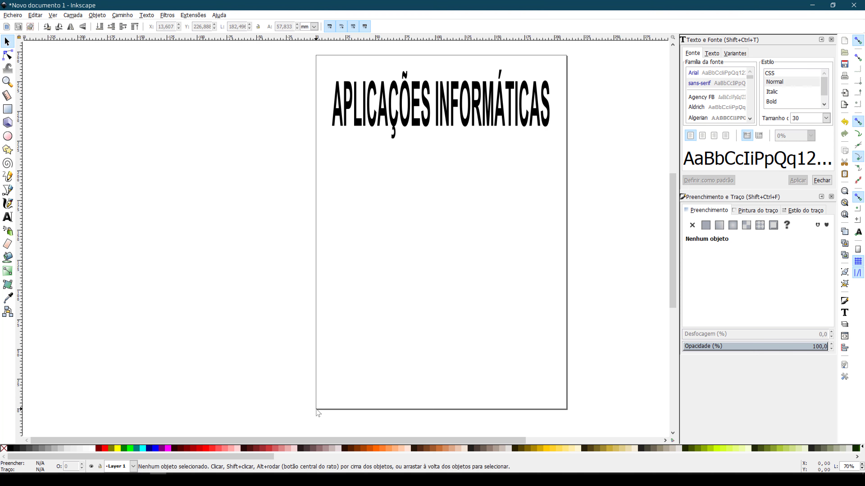
- Move the text to the page's lower-left corner and set its X and Y position to 0 mm
left_click_drag(383, 106, 368, 374)
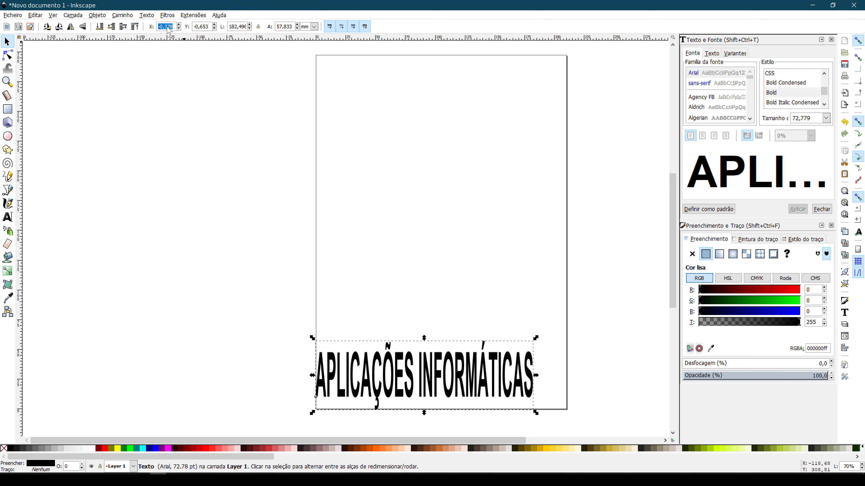
type("0")
key("Tab")
type("0")
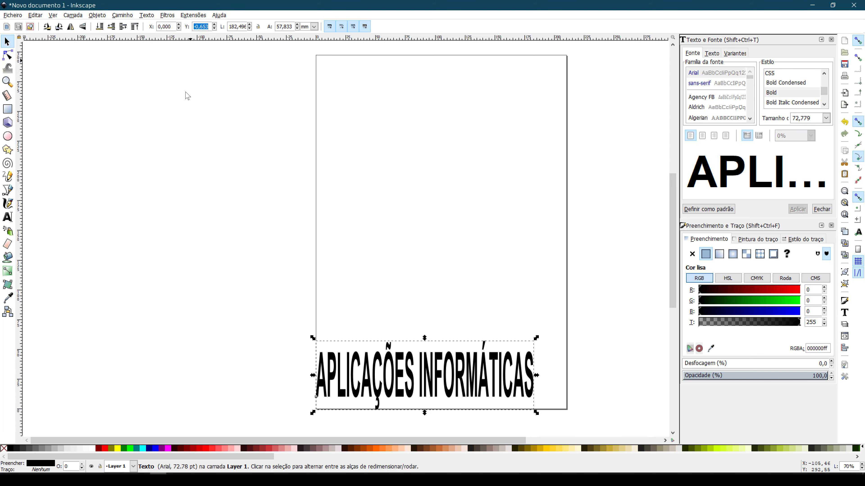
key("Return")
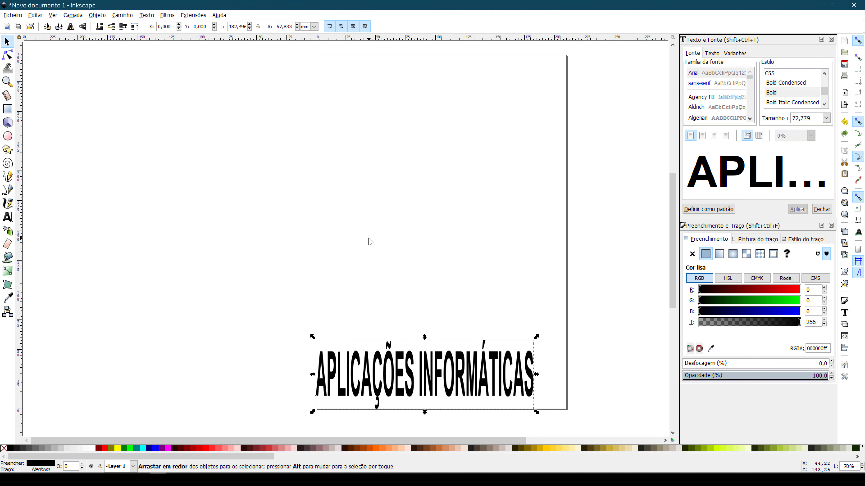
left_click(369, 242)
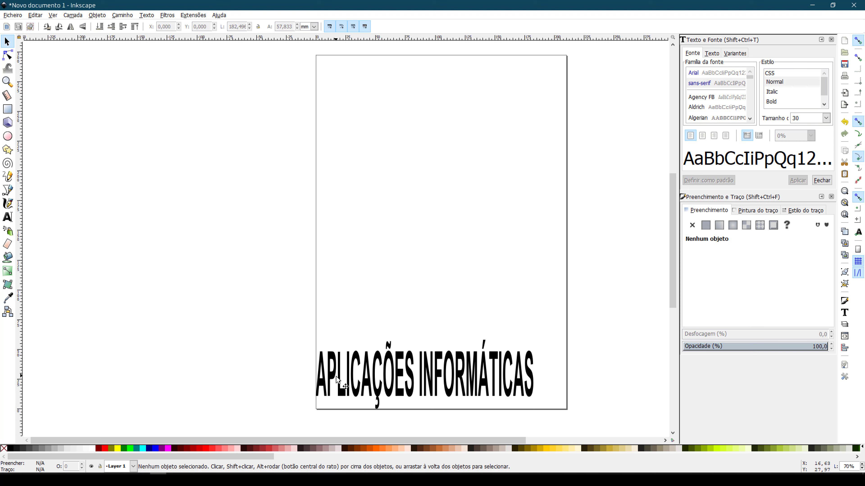
- Move the text back to the upper part of the page, at about X 14 mm and Y 223 mm
left_click(396, 387)
left_click_drag(396, 388, 416, 100)
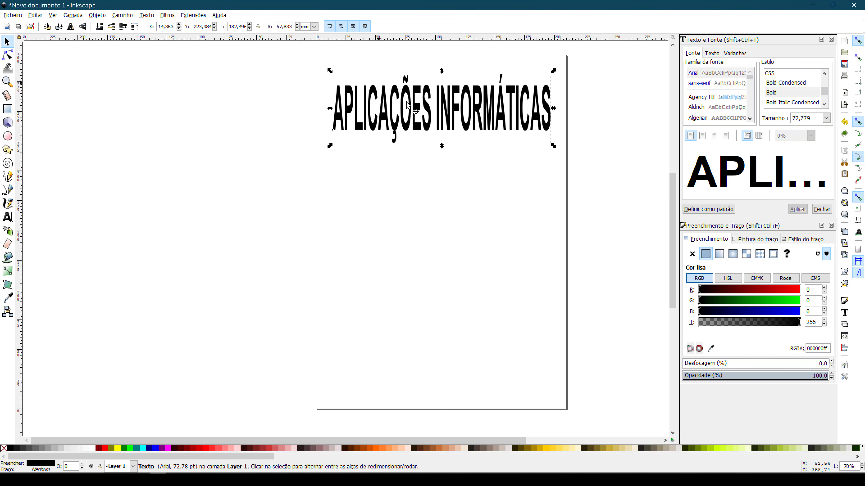
left_click(473, 207)
- Set the text's width to 180 mm and height to 60 mm, and nudge it down about 1 mm
left_click(467, 104)
triple_click(238, 27)
type("180")
key("Return")
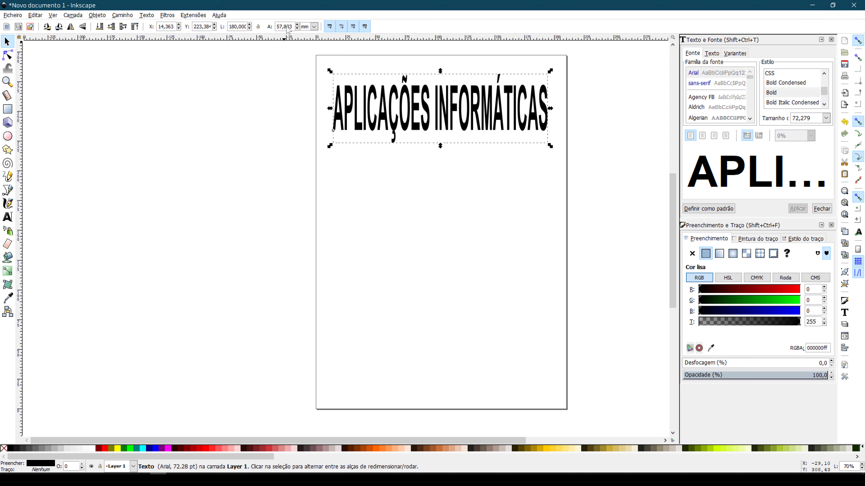
type("60")
key("Return")
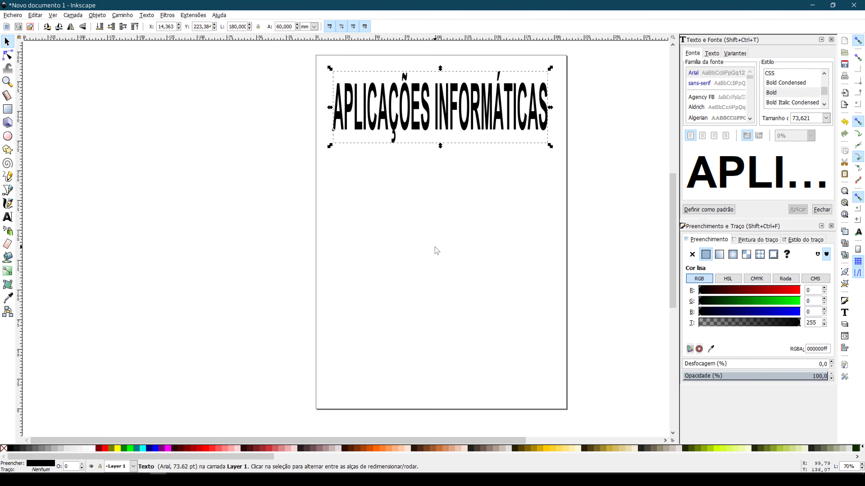
left_click(436, 251)
left_click_drag(452, 129, 453, 131)
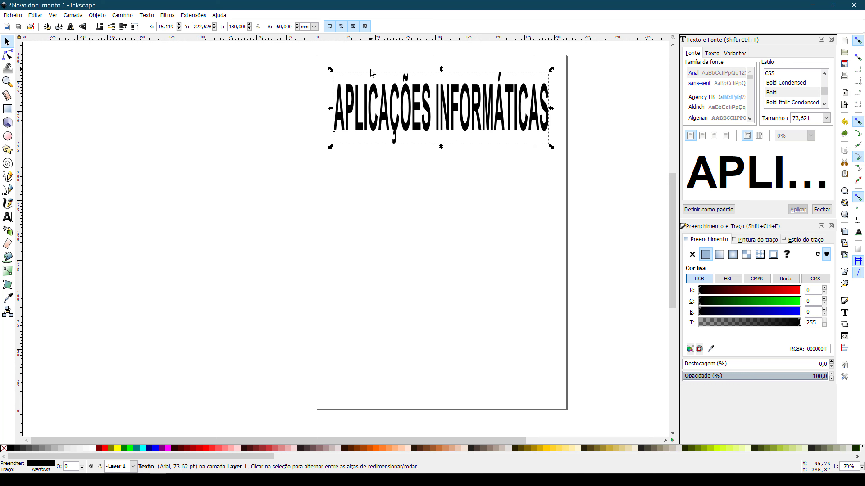
- Lock the width-to-height ratio and raise the text's width to 180.6 mm in small increments
left_click(259, 29)
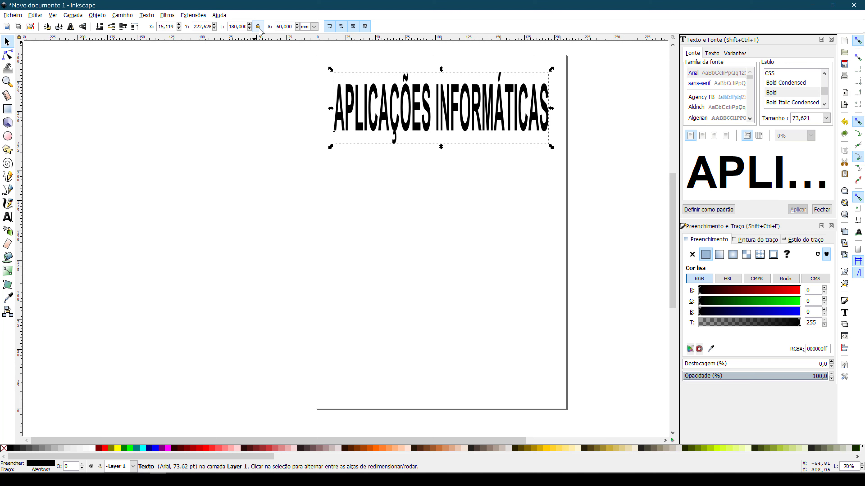
left_click(248, 24)
left_click(248, 24)
left_click(248, 25)
left_click(248, 24)
left_click(248, 24)
left_click(249, 24)
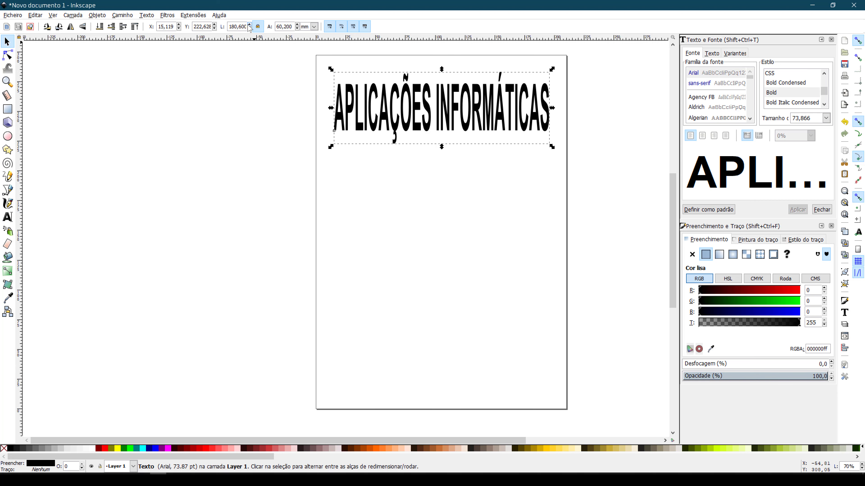
- Set the text's width to 200 mm with the ratio locked, and return it to 180 mm
double_click(232, 26)
type("200")
key("Return")
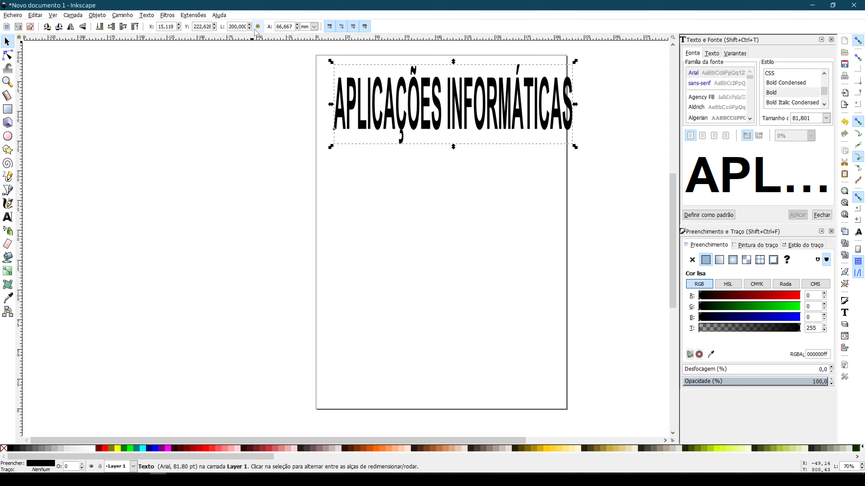
type("180")
key("Return")
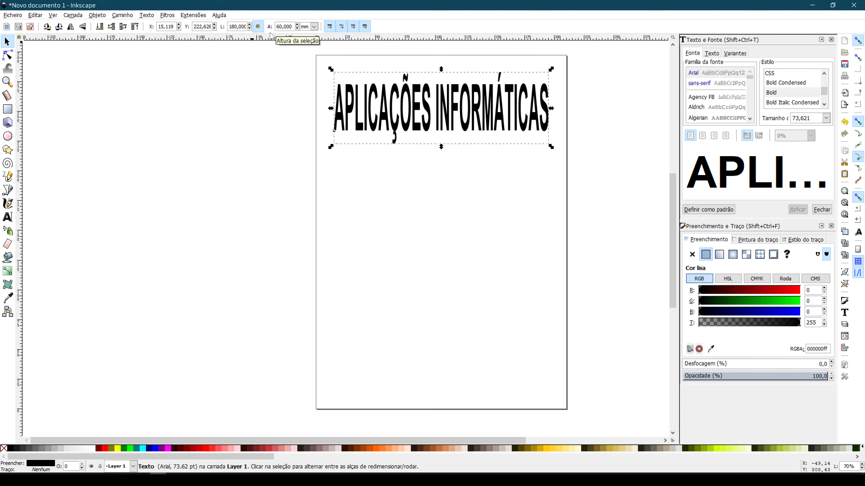
- Unlock the ratio, set the text's width alone to 200 mm, and undo that width change
left_click(258, 27)
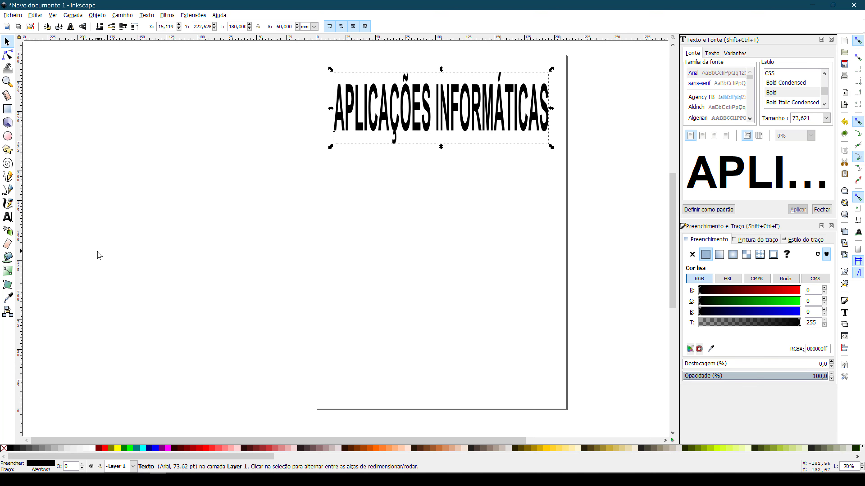
double_click(242, 27)
type("200")
key("Return")
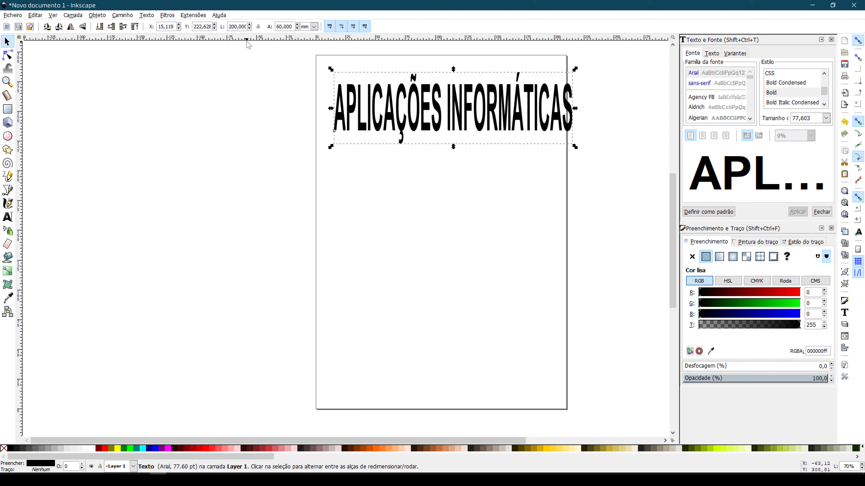
key("ctrl+z")
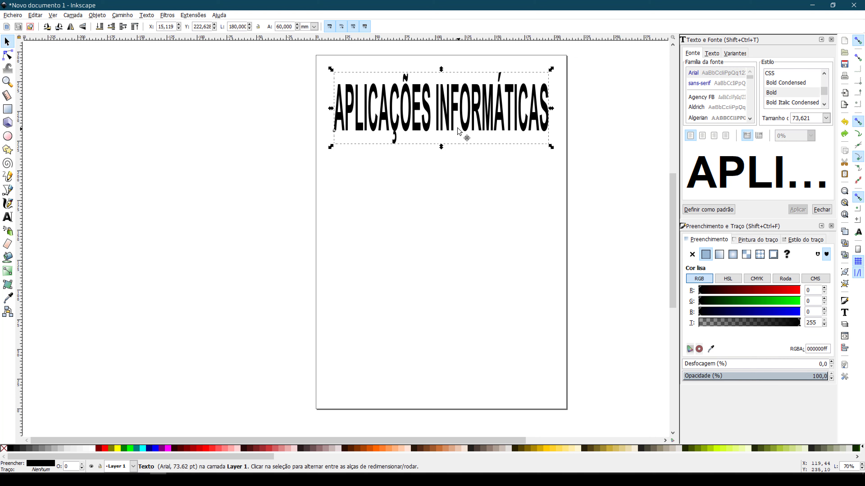
- Move the text up about 3 mm and fill it with pure blue (0000FF)
left_click_drag(462, 136, 461, 133)
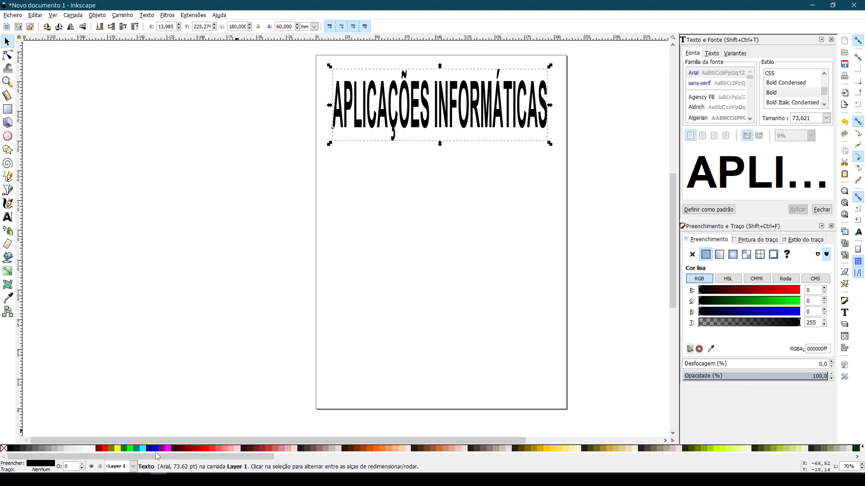
left_click(155, 448)
left_click(407, 201)
- Copy the blue text and paste the duplicate in the lower half of the page
left_click(426, 110)
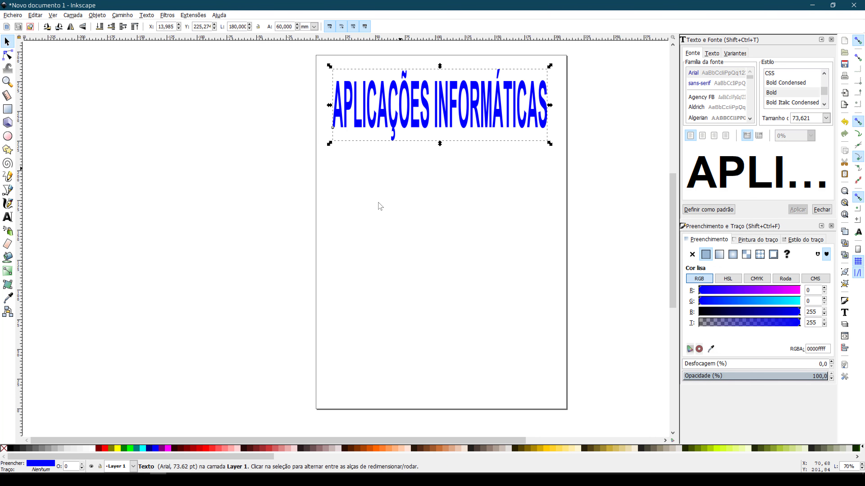
left_click(388, 276)
key("ctrl+v")
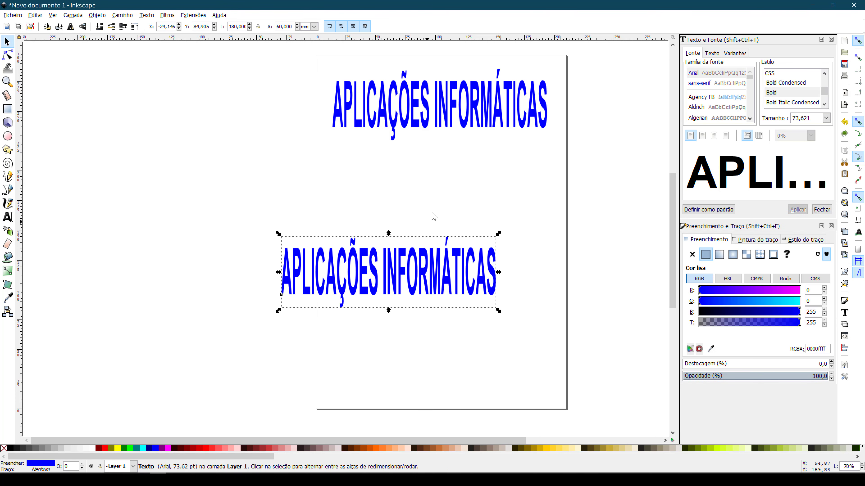
- Move the duplicated text fully onto the page beneath the original and fill it with pure red (FF0000)
left_click_drag(397, 265, 457, 248)
left_click(401, 285)
left_click_drag(401, 284, 449, 270)
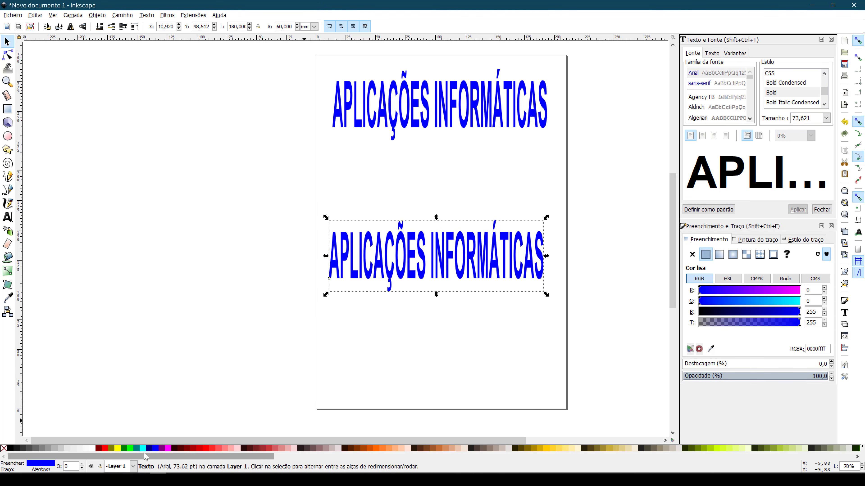
left_click(105, 449)
left_click(278, 360)
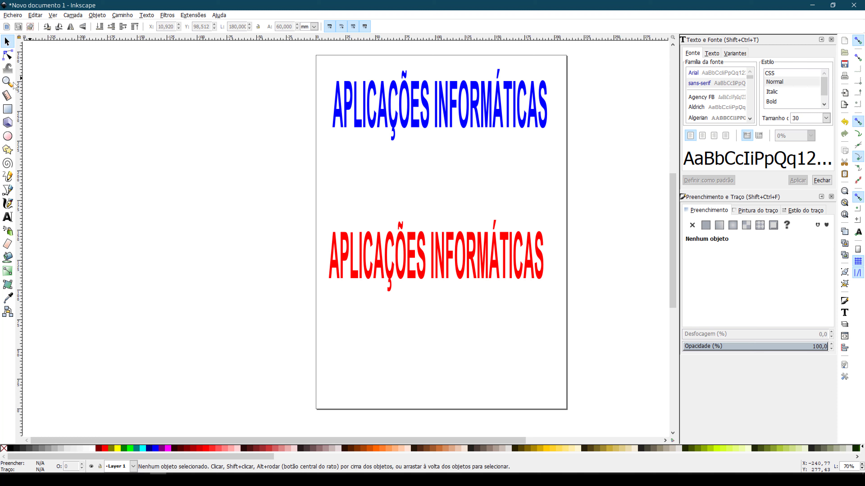
- Draw a rectangle about 228 mm wide and 22 mm high across the middle of the blue text and fill it green (008000)
left_click(7, 109)
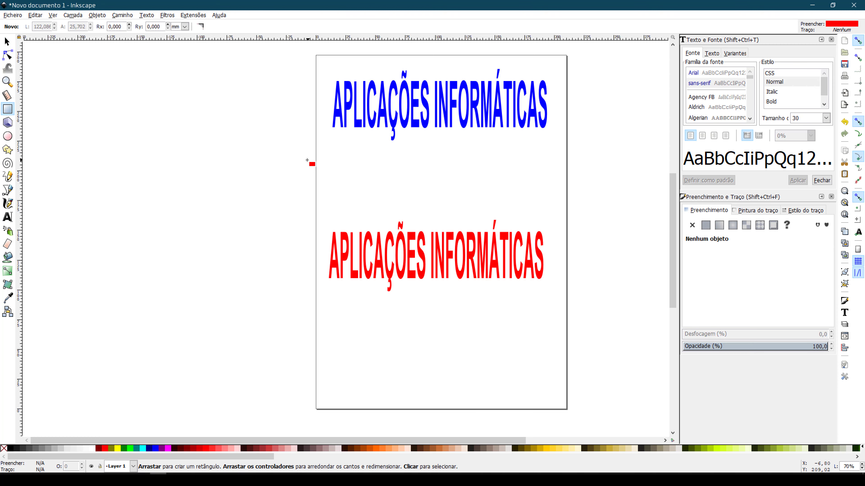
left_click_drag(311, 91, 583, 118)
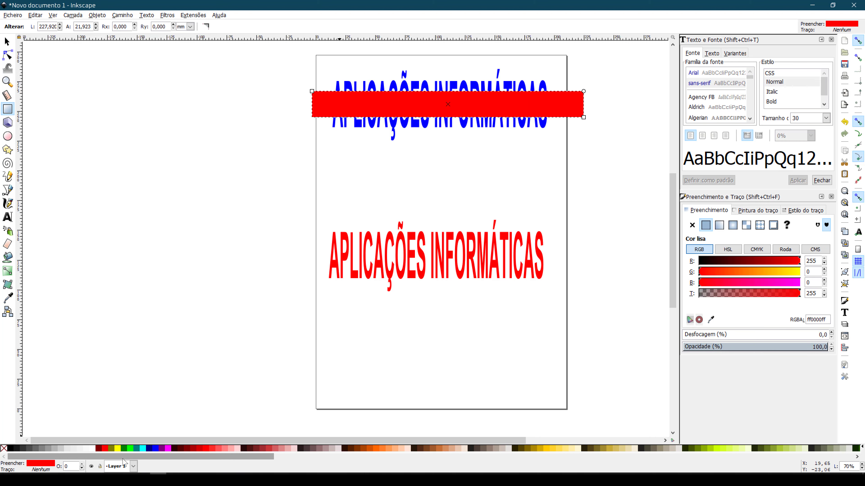
left_click(125, 449)
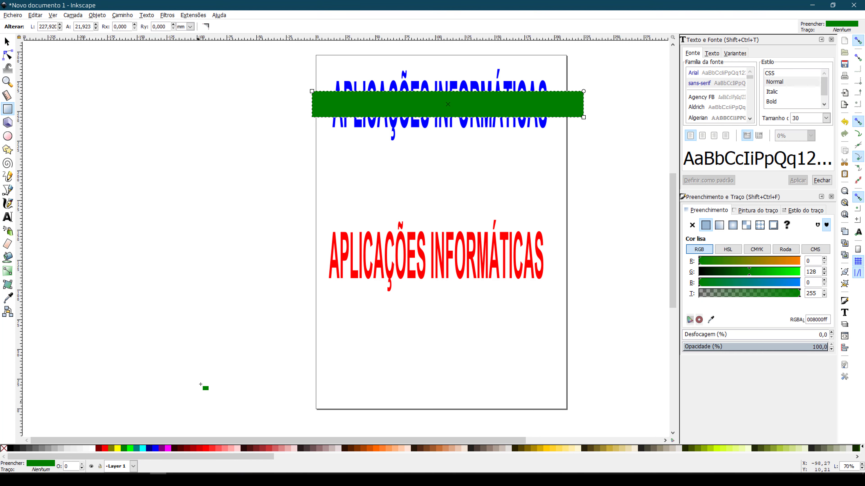
- Copy the green rectangle and place the duplicate across the middle of the red text
left_click(7, 42)
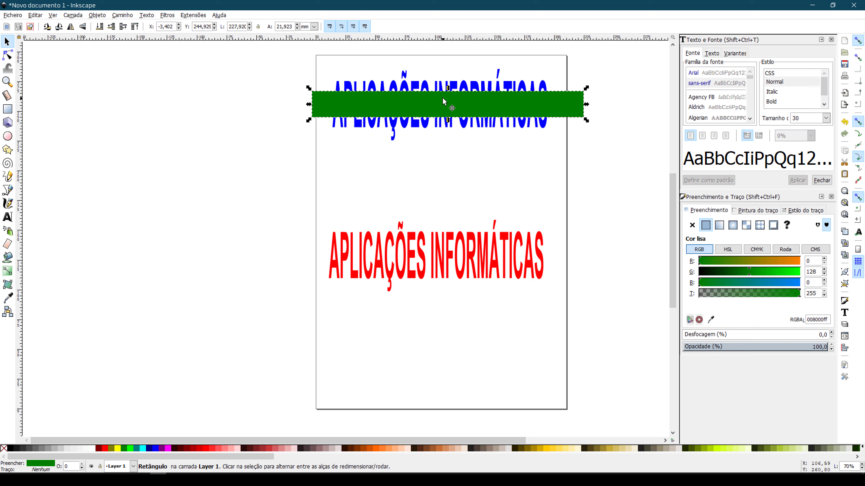
key("ctrl+c")
left_click(482, 188)
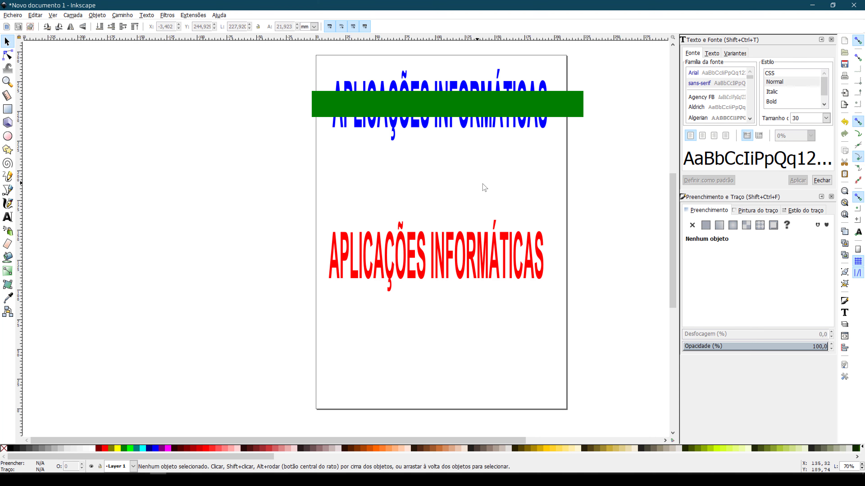
key("ctrl+v")
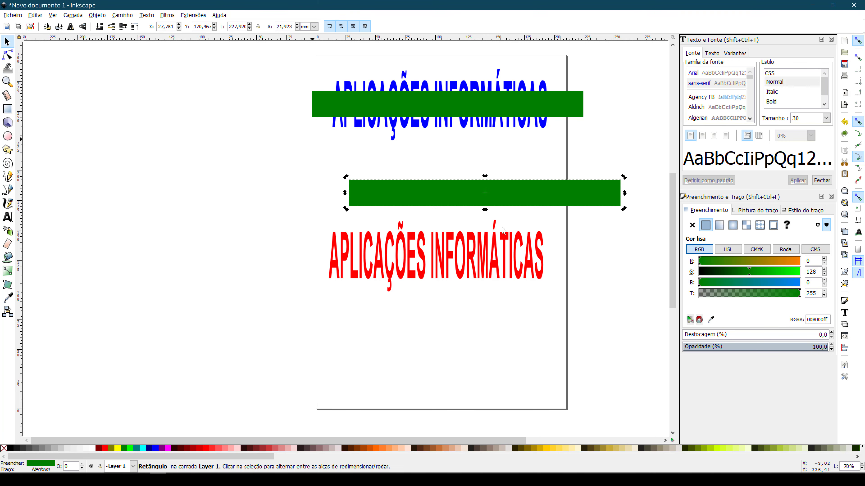
left_click_drag(552, 202, 508, 263)
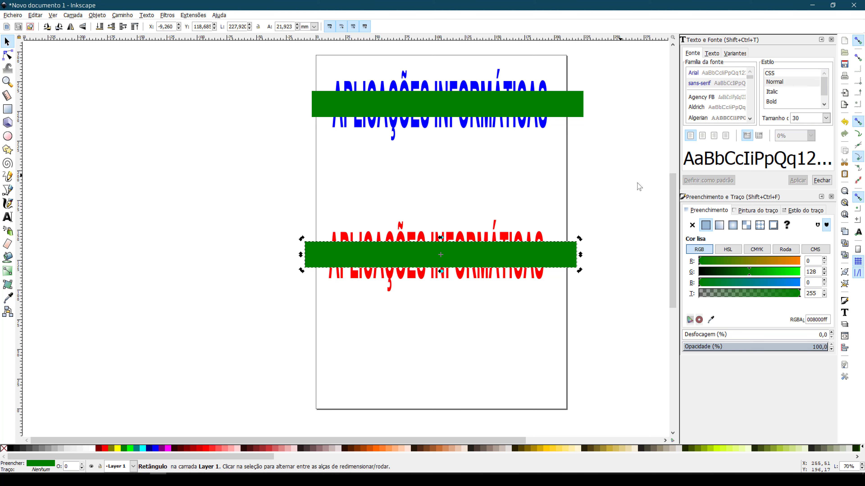
left_click_drag(672, 187, 672, 187)
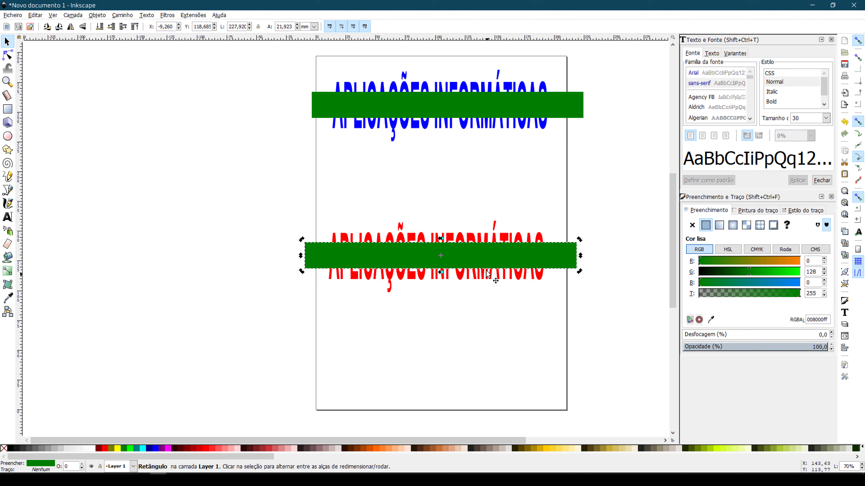
- Centre the blue text and its green rectangle on each other horizontally and vertically, relative to the selection area
left_click(269, 116)
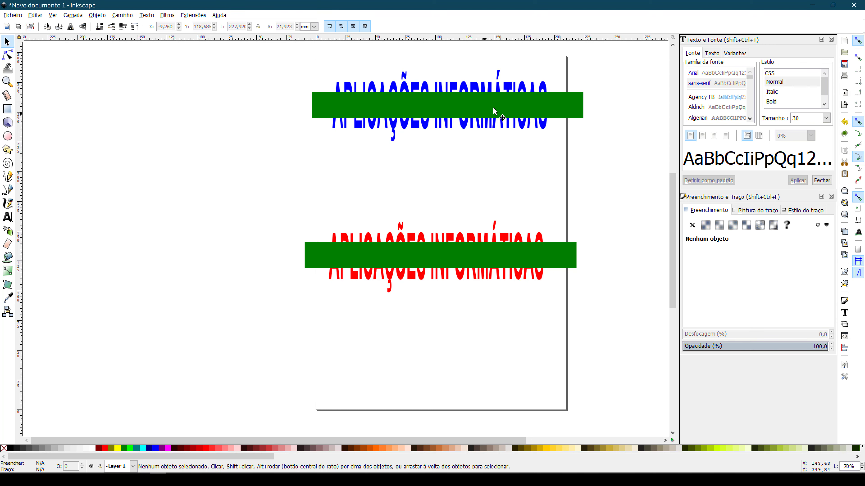
left_click(417, 117)
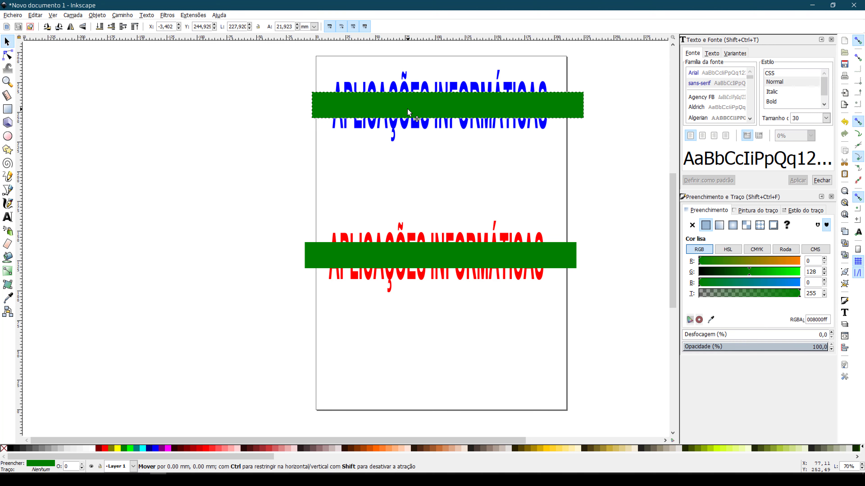
left_click(282, 60)
left_click_drag(282, 60, 601, 165)
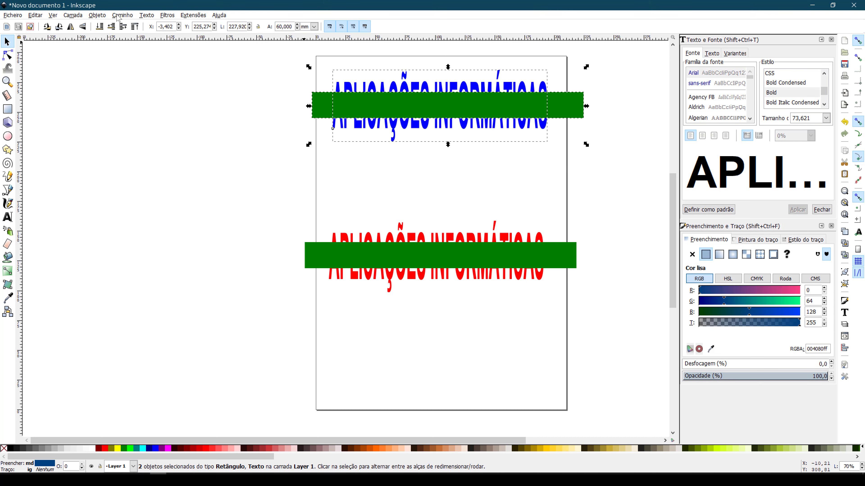
left_click(96, 15)
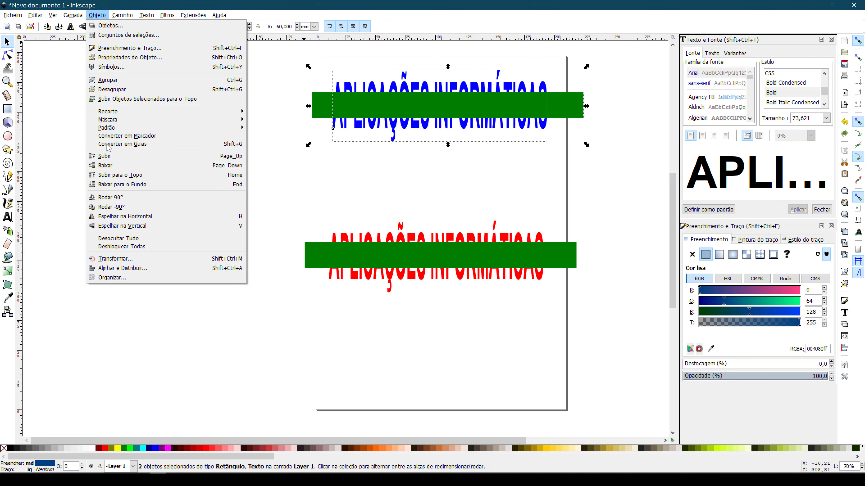
left_click(125, 268)
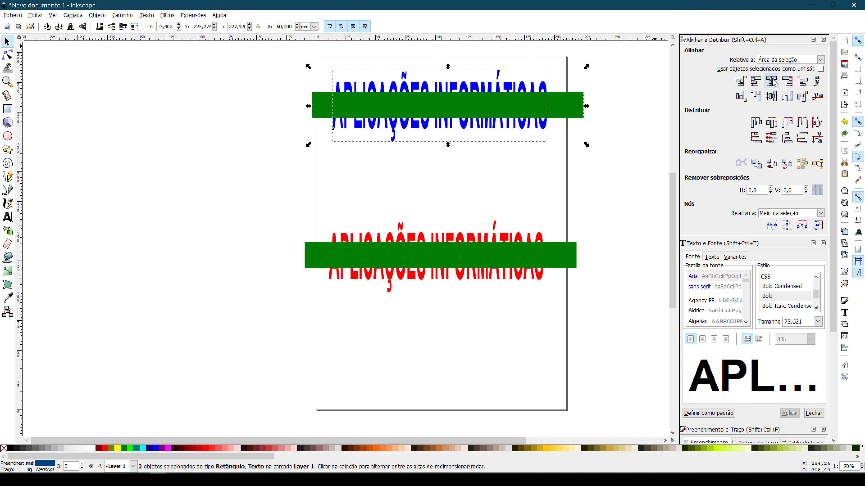
left_click(772, 82)
left_click(771, 95)
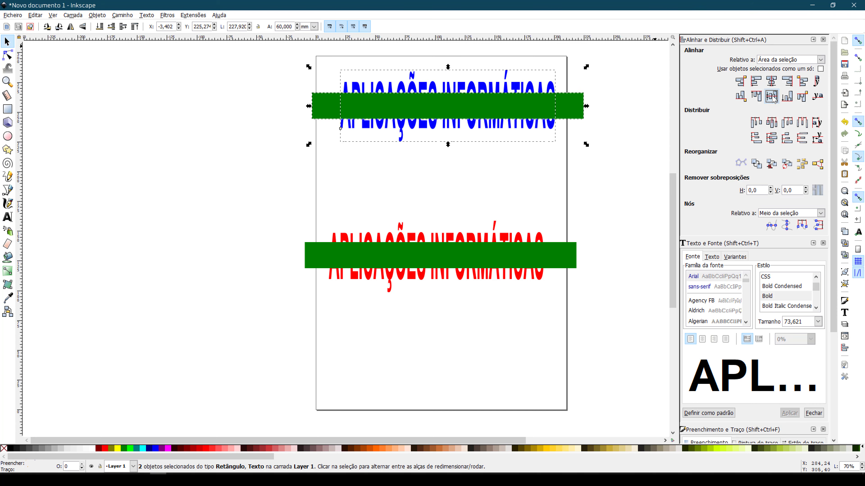
left_click(775, 84)
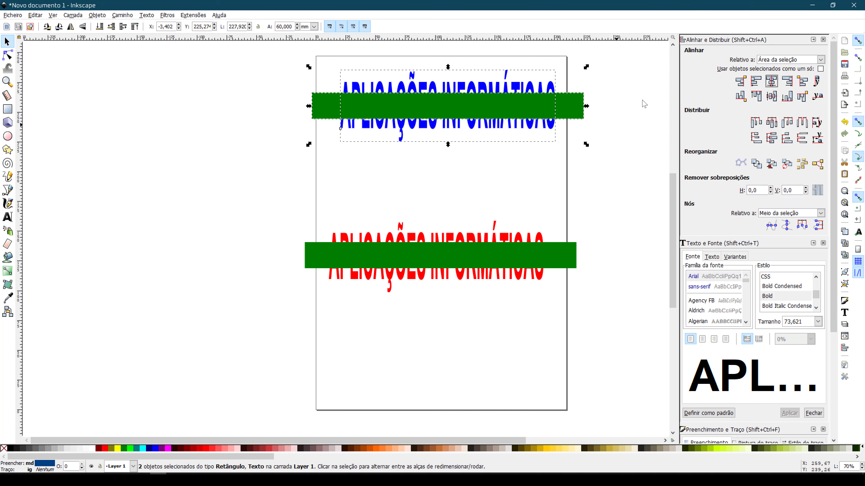
- Centre the red text and its green rectangle on each other horizontally and vertically
left_click_drag(250, 187, 610, 334)
left_click(771, 82)
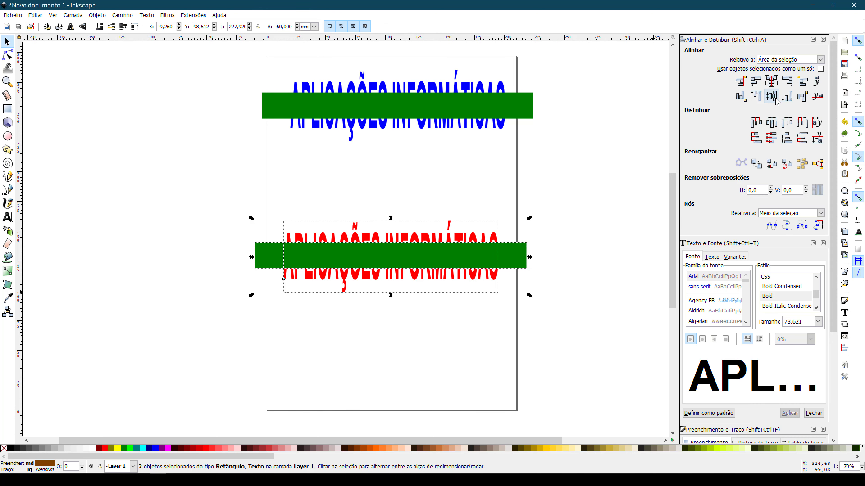
left_click(771, 96)
left_click(560, 270)
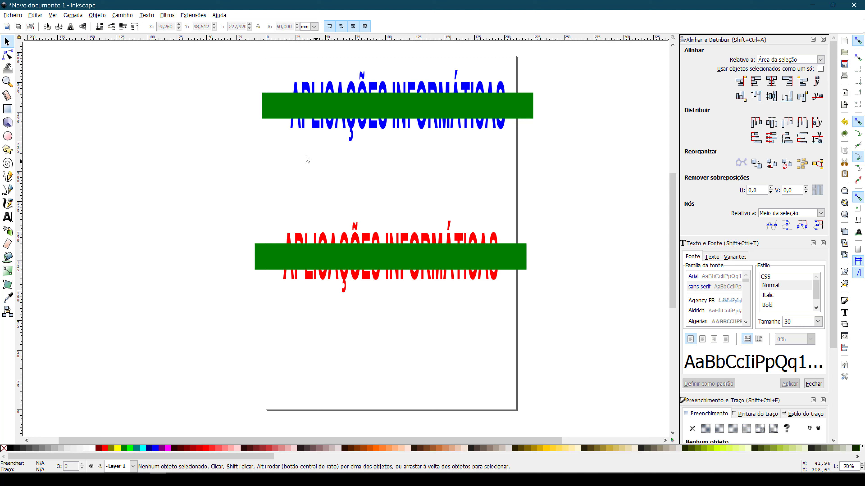
- Cut the green rectangle out of the blue text with the Difference path operation
left_click_drag(229, 56, 613, 203)
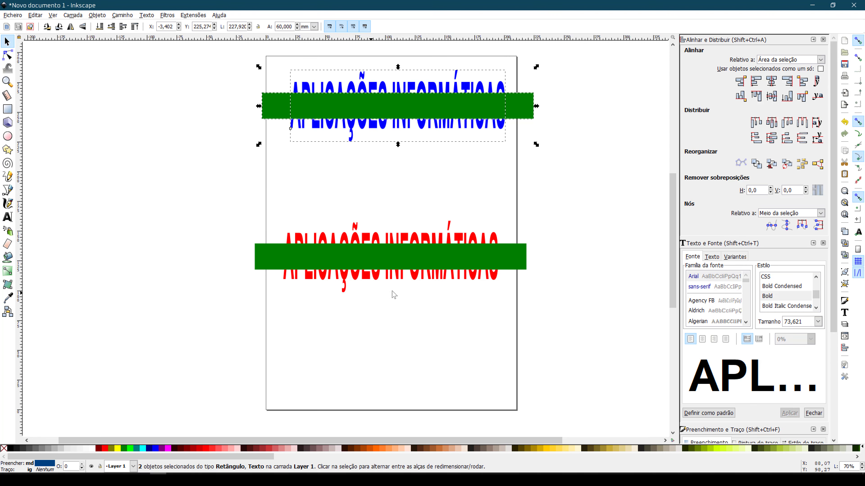
left_click(123, 16)
left_click(149, 77)
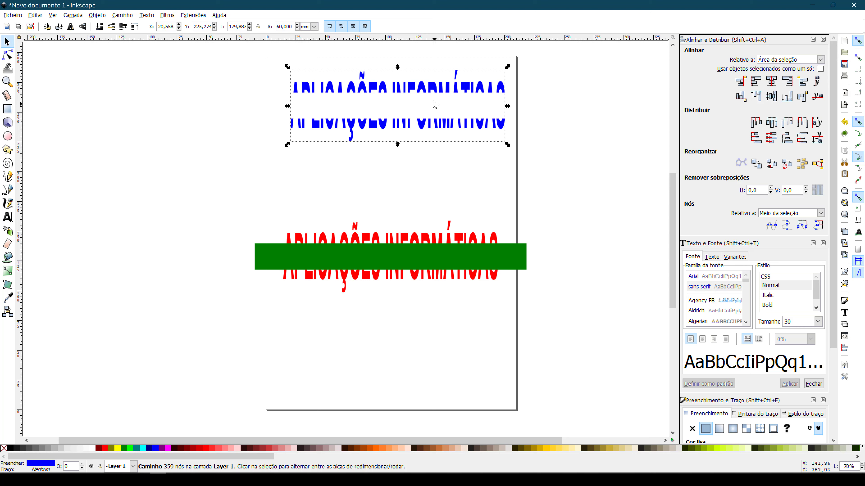
left_click(483, 210)
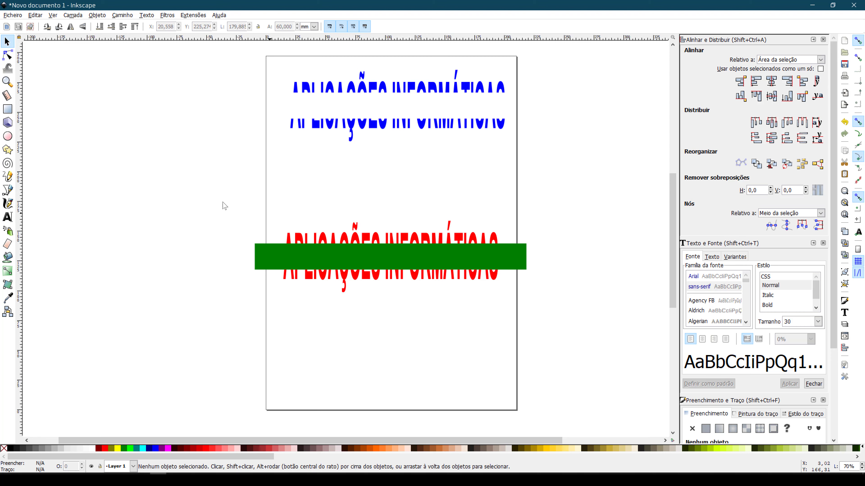
- Keep only the overlap of the red text and its green rectangle with the Intersection path operation
left_click_drag(225, 200, 563, 317)
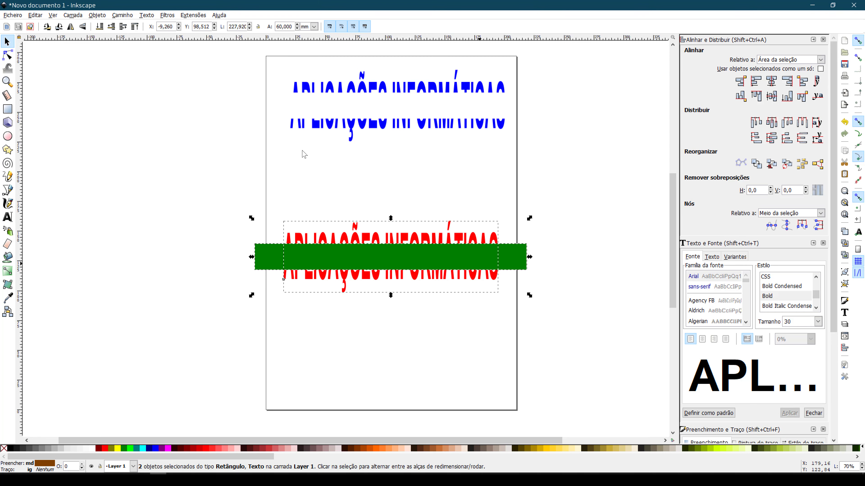
left_click(123, 16)
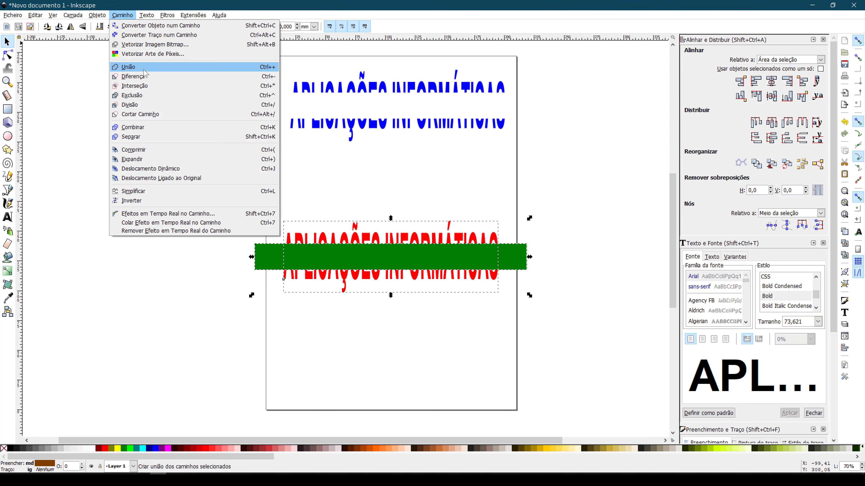
left_click(144, 88)
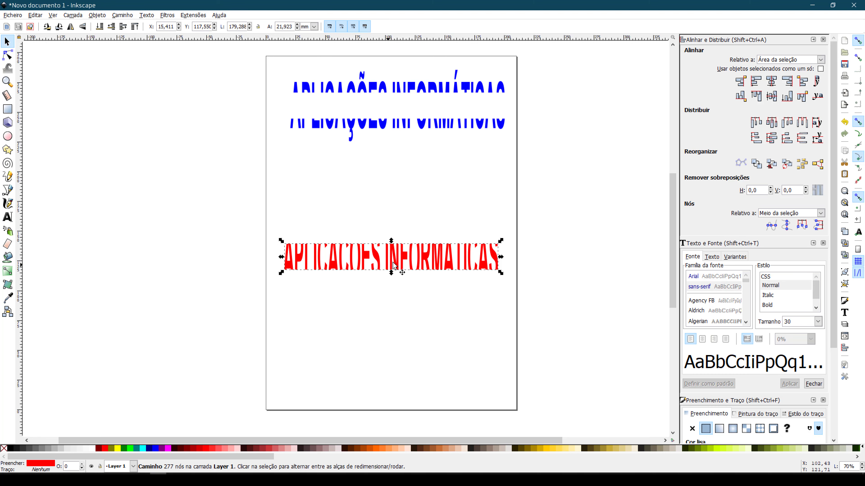
- Move the red middle band of letters into the gap of the blue text so the letter outlines line up
left_click_drag(394, 263, 404, 103)
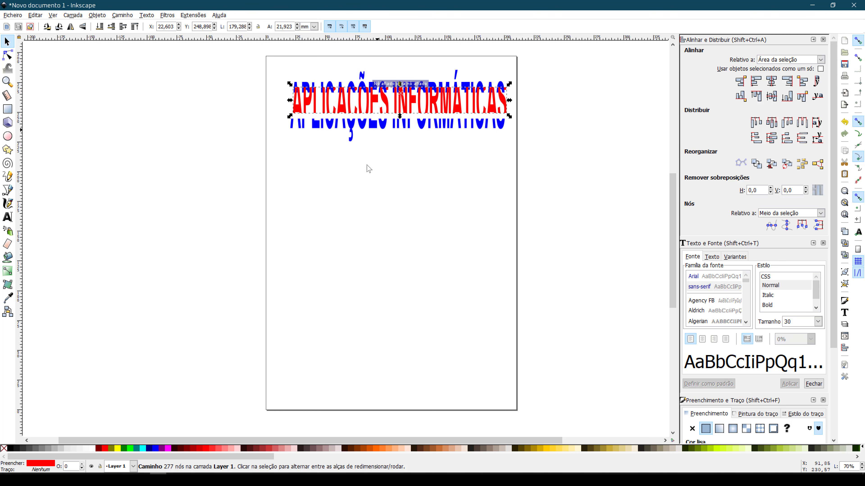
scroll(379, 269, "up", 3, "ctrl")
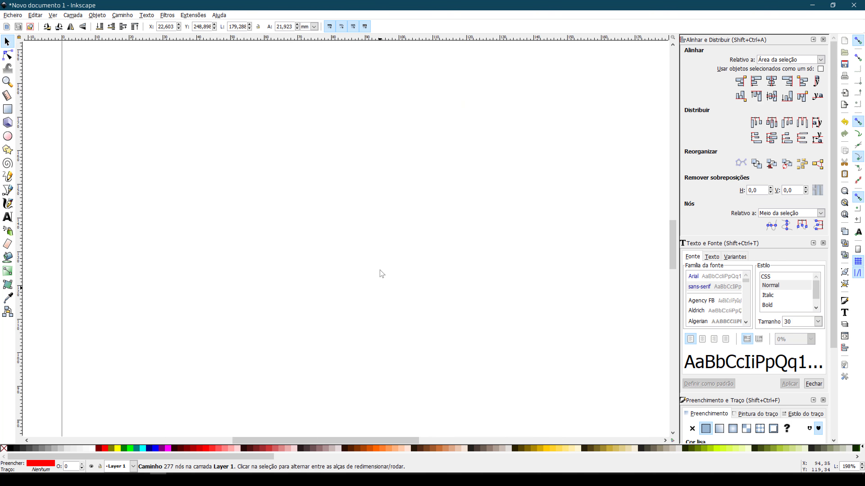
scroll(382, 274, "up", 10)
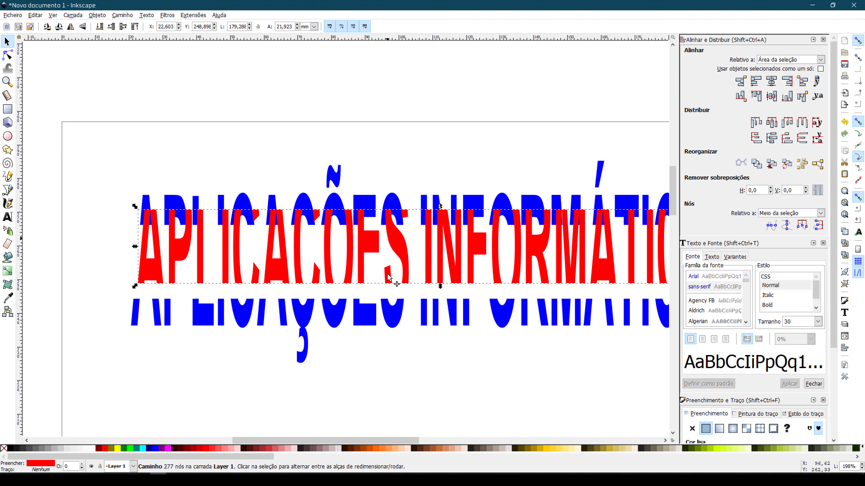
key("ctrl")
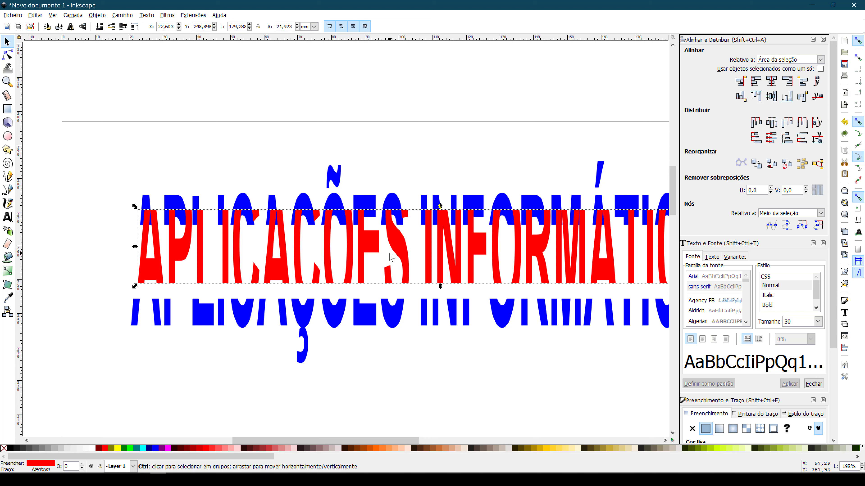
scroll(390, 256, "up", 1, "ctrl")
scroll(390, 261, "down", 2, "ctrl")
scroll(391, 261, "up", 1, "ctrl")
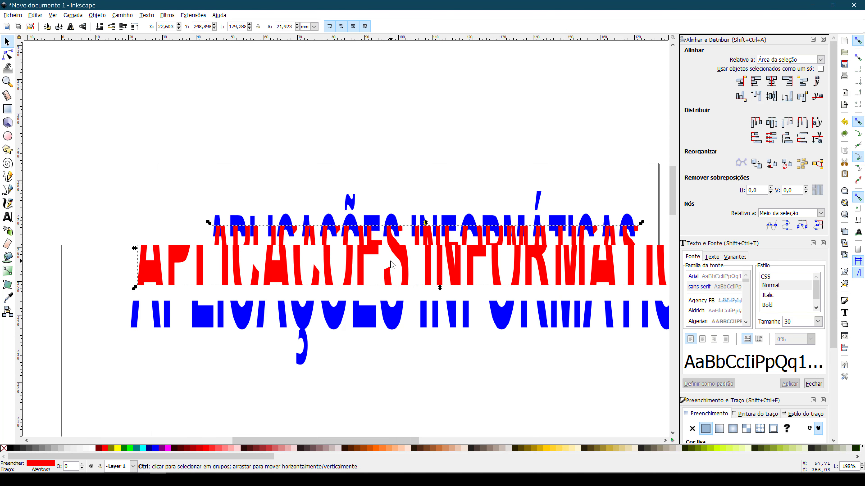
scroll(392, 266, "down", 2)
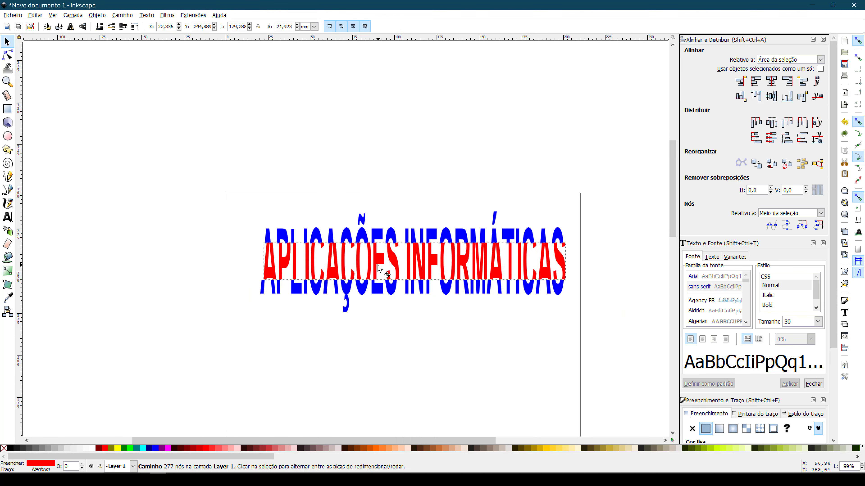
left_click_drag(379, 268, 377, 268)
left_click(337, 352)
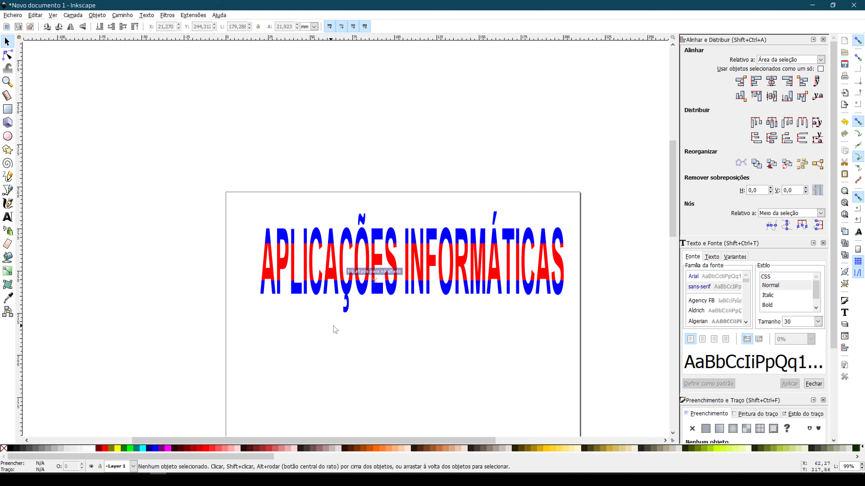
scroll(335, 330, "up", 2, "ctrl")
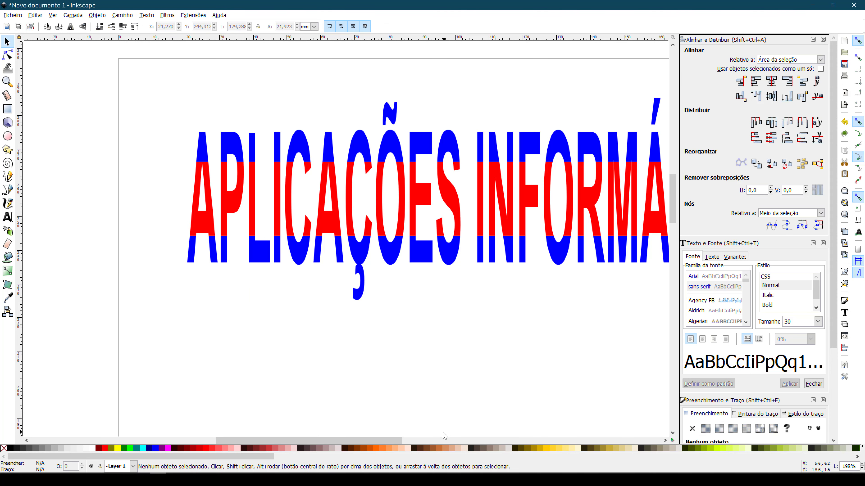
left_click_drag(345, 440, 388, 442)
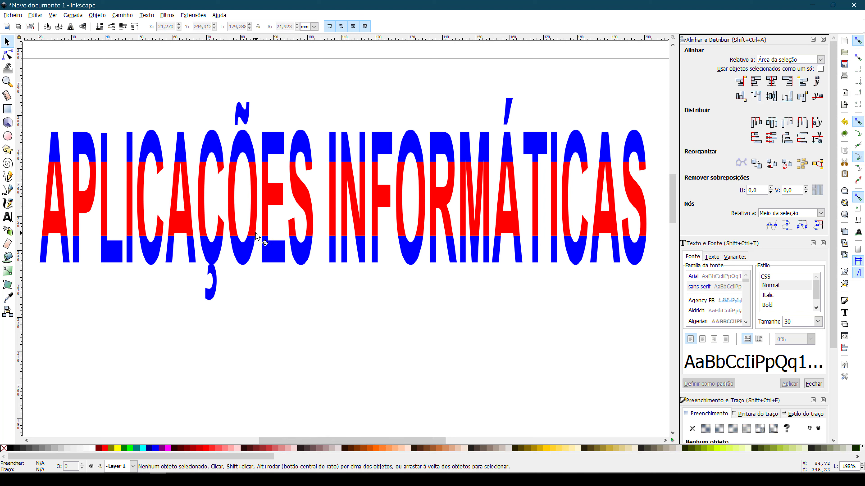
scroll(360, 242, "down", 2)
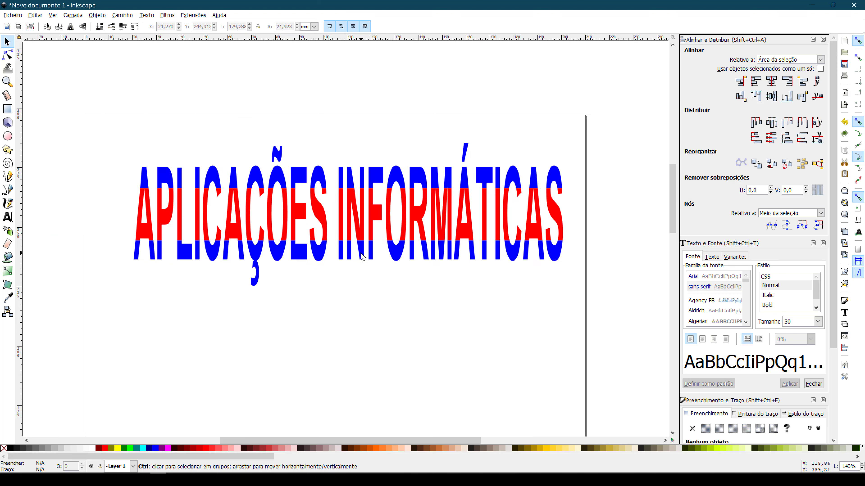
- Add the text "APLICAÇÕES INFORMÁTICAS" on the page below the finished blue and red lettering
scroll(362, 258, "down", 1)
scroll(361, 263, "down", 4)
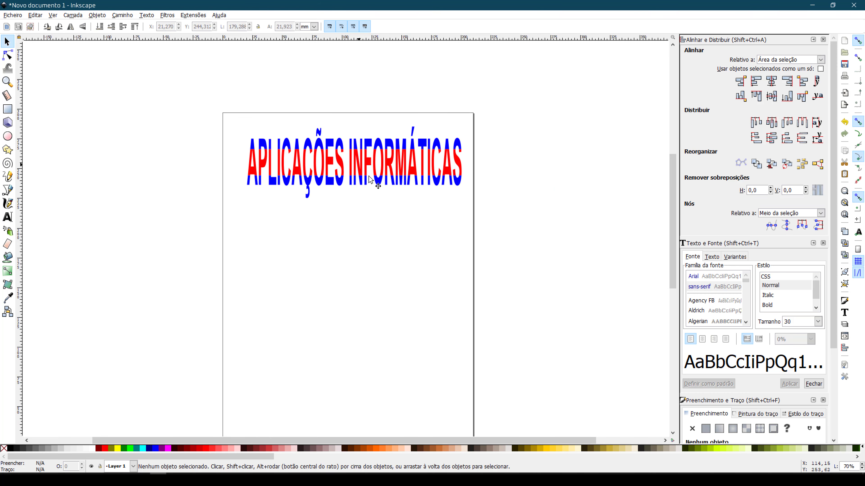
scroll(675, 191, "down", 2)
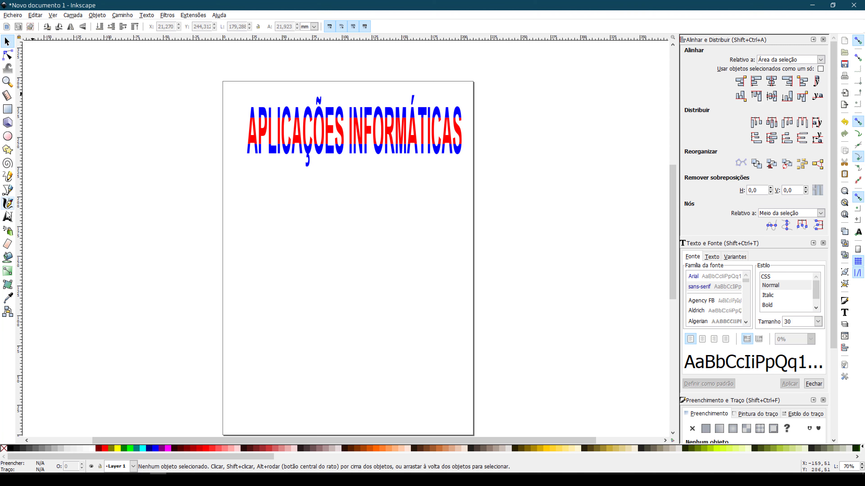
left_click(8, 217)
left_click(269, 208)
type("APLICA~Ç")
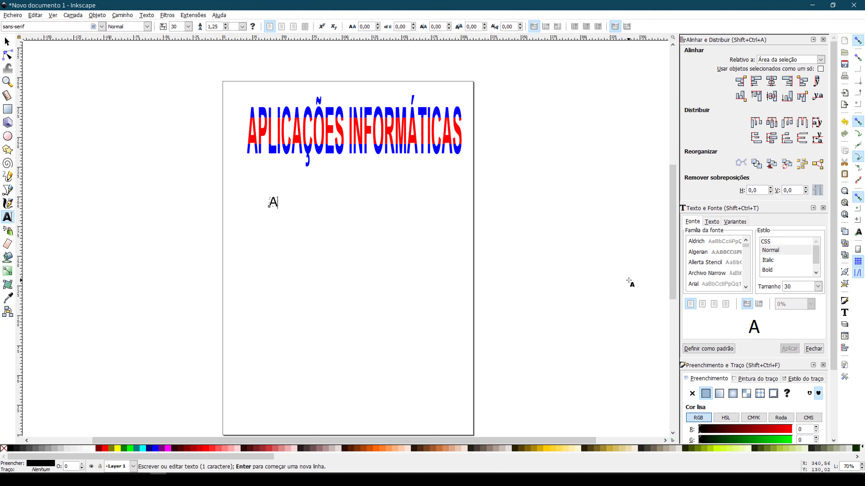
key("BackSpace")
key("BackSpace")
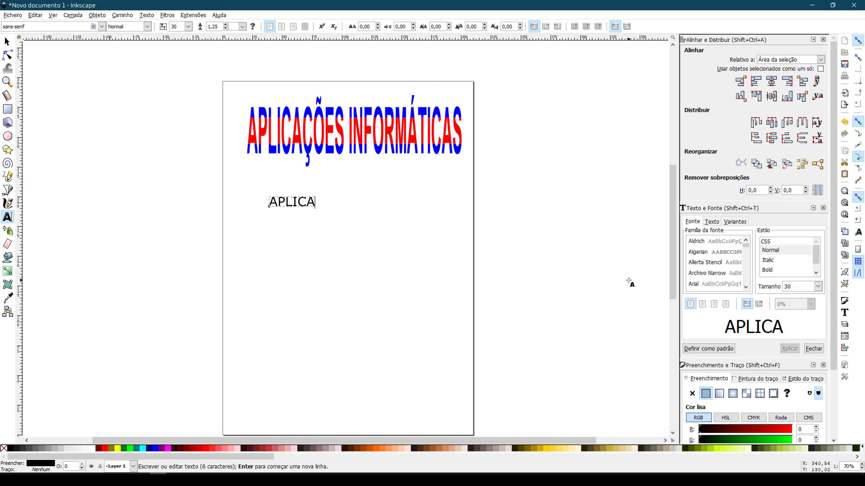
type("ÇÕES ION")
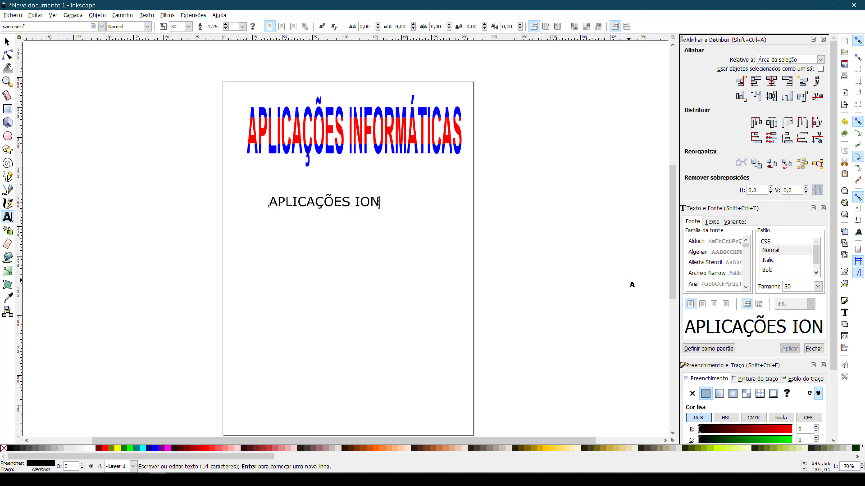
key("BackSpace")
key("BackSpace")
type("NFORMÁTICAS")
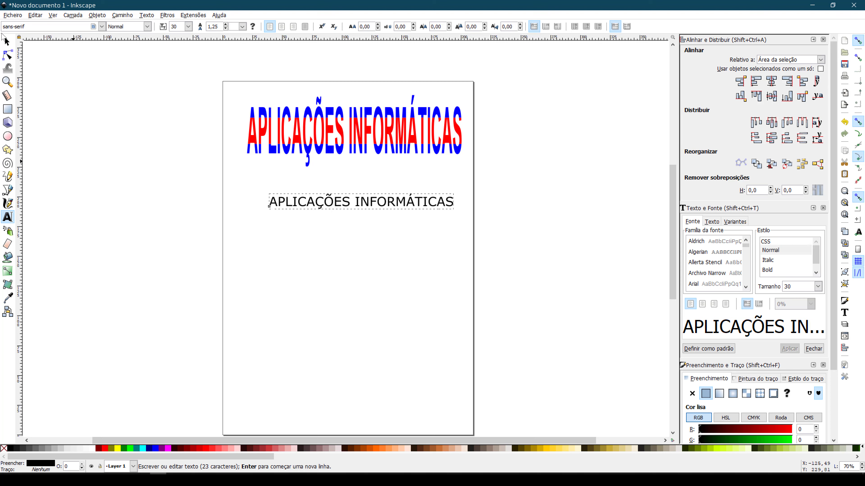
- Stretch the new text to about 191 mm wide and 57 mm high and move it beneath the two-coloured lettering
left_click(7, 41)
left_click_drag(322, 207, 345, 245)
left_click_drag(438, 209, 470, 209)
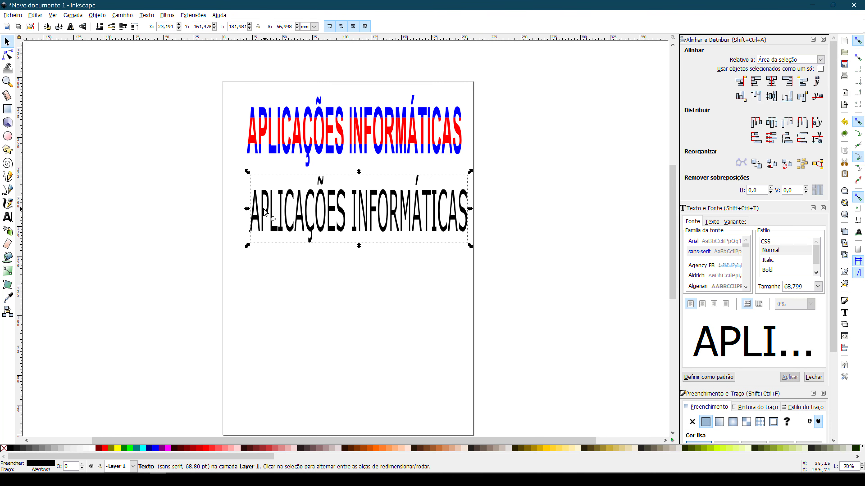
left_click_drag(247, 209, 236, 209)
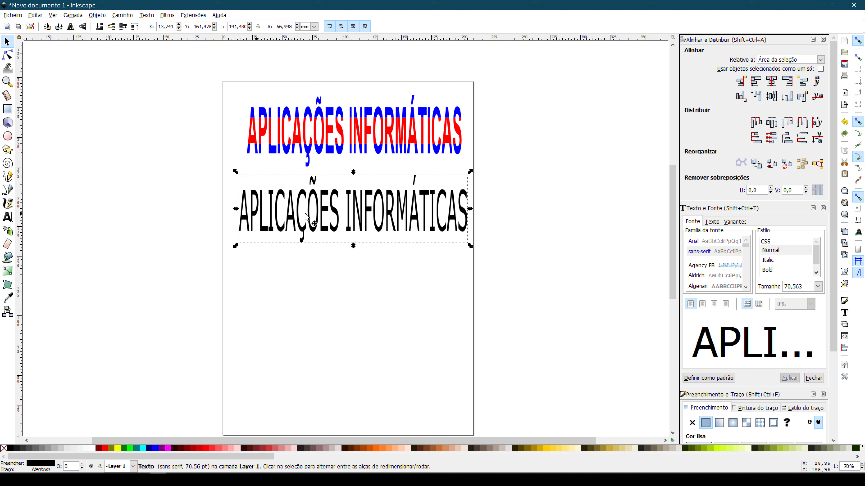
left_click(364, 218)
left_click_drag(350, 225, 299, 230)
left_click(306, 281)
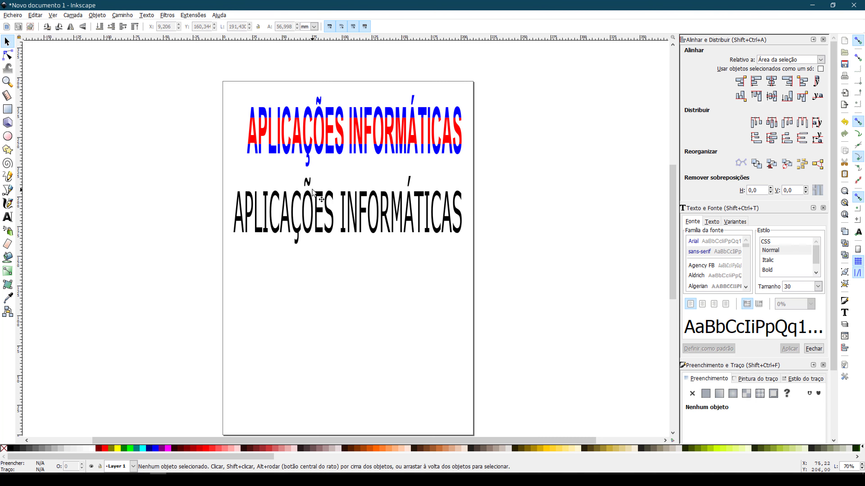
- Fill the new black text red and paste a copy of it underneath
left_click(312, 190)
left_click(108, 451)
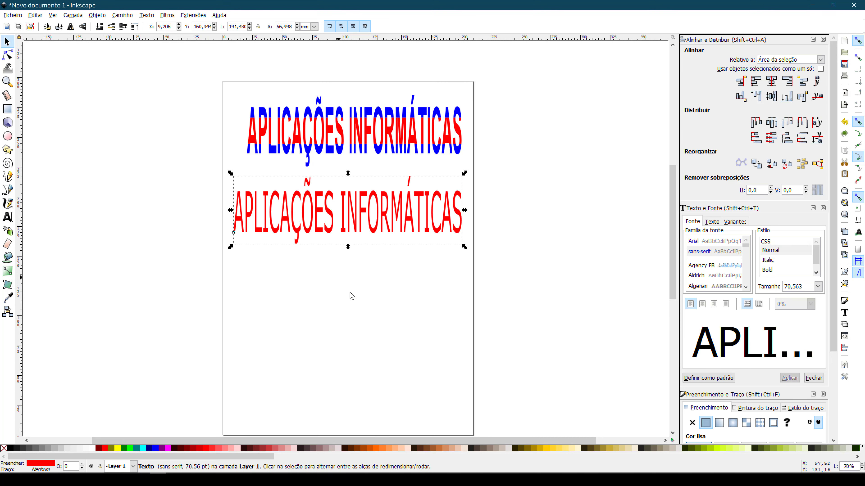
left_click(352, 295)
left_click(365, 232)
key("ctrl+v")
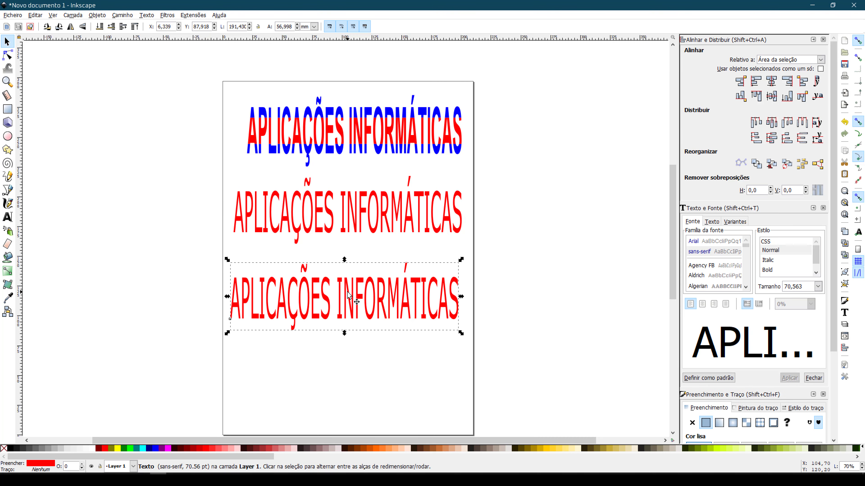
- Fill the pasted copy blue and move it slightly closer to the red text
left_click(153, 449)
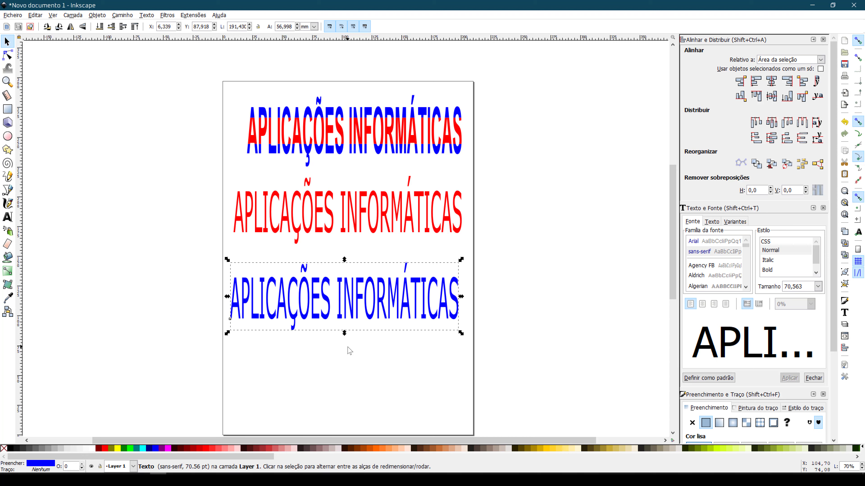
mouse_move(350, 306)
left_mouse_down()
mouse_move(354, 287)
mouse_move(347, 298)
left_mouse_up()
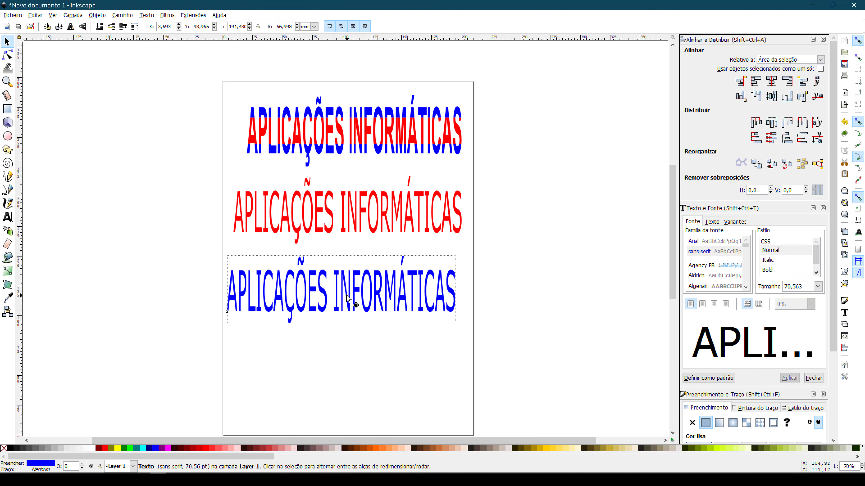
left_click(580, 260)
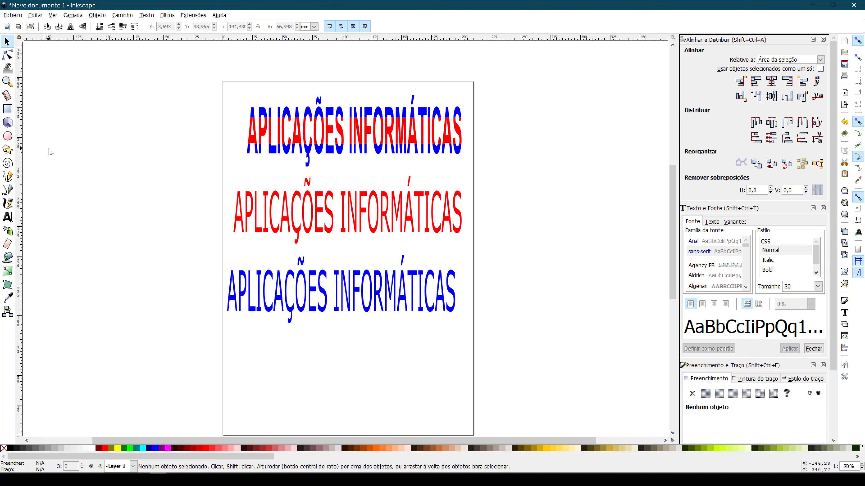
- Draw a three-cornered regular polygon pointing right with a radius of about 92.6 mm, over the lower part of the page
left_click(8, 150)
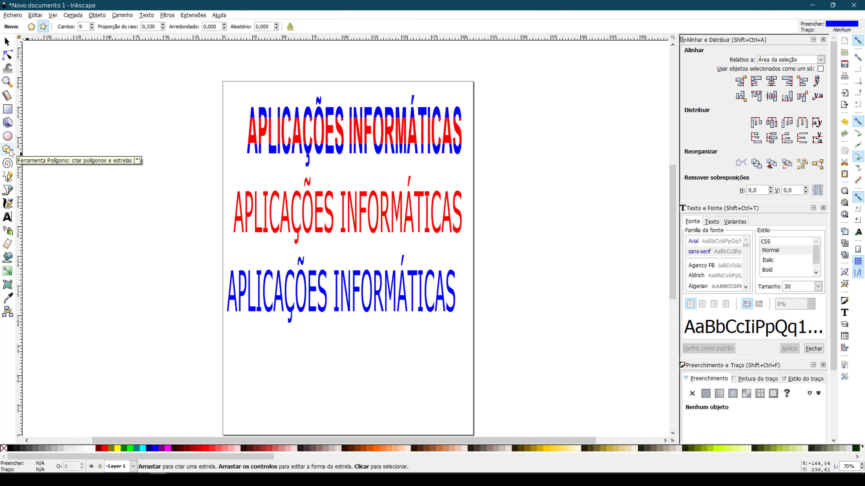
left_click(31, 27)
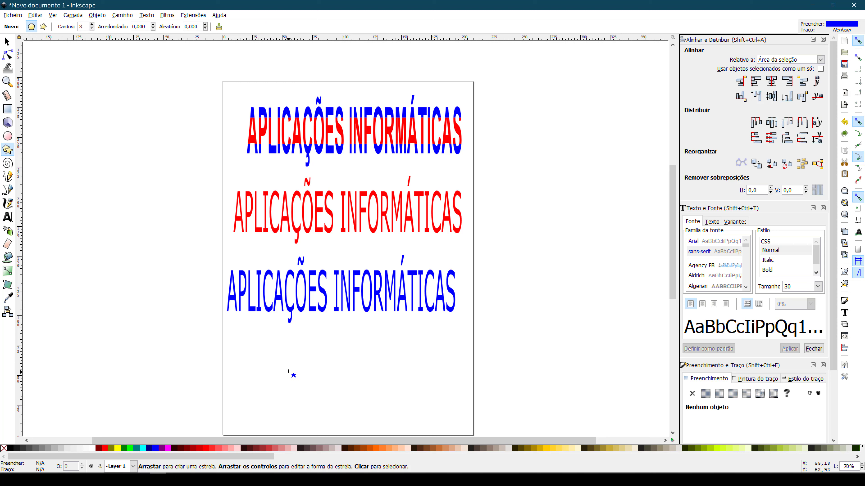
left_click_drag(285, 360, 395, 359)
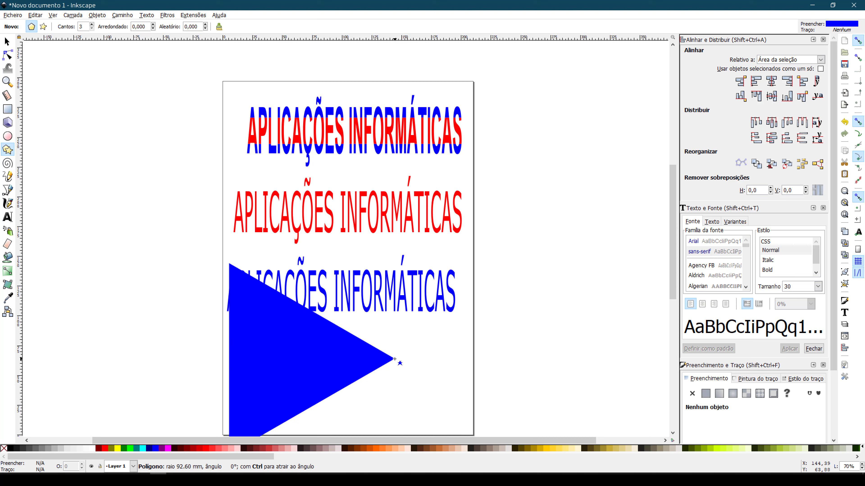
- Fill the triangle green and reshape it into a wedge about 207 mm wide and 19 mm high across the blue text
left_click(8, 42)
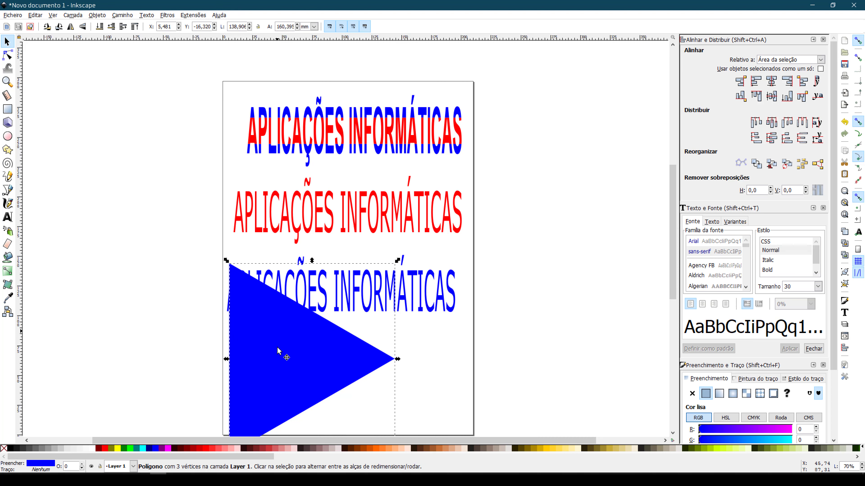
left_click(126, 449)
left_click_drag(295, 359, 508, 179)
left_click_drag(537, 145, 252, 298)
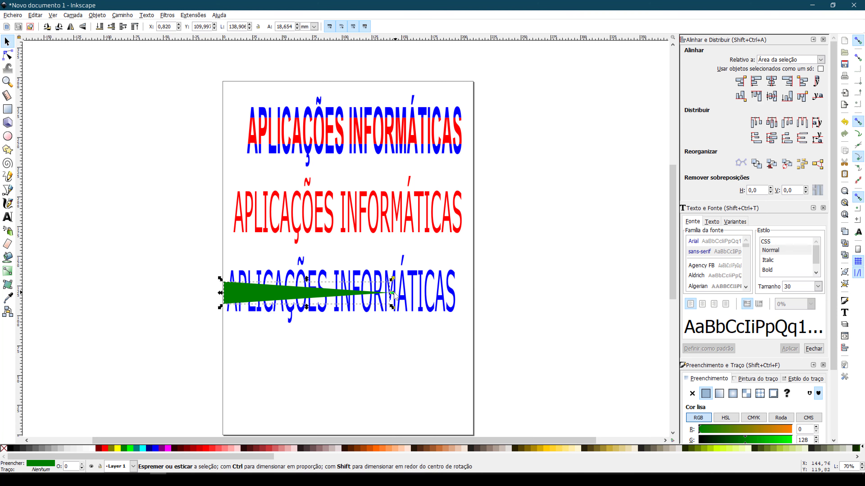
left_click_drag(392, 292, 476, 299)
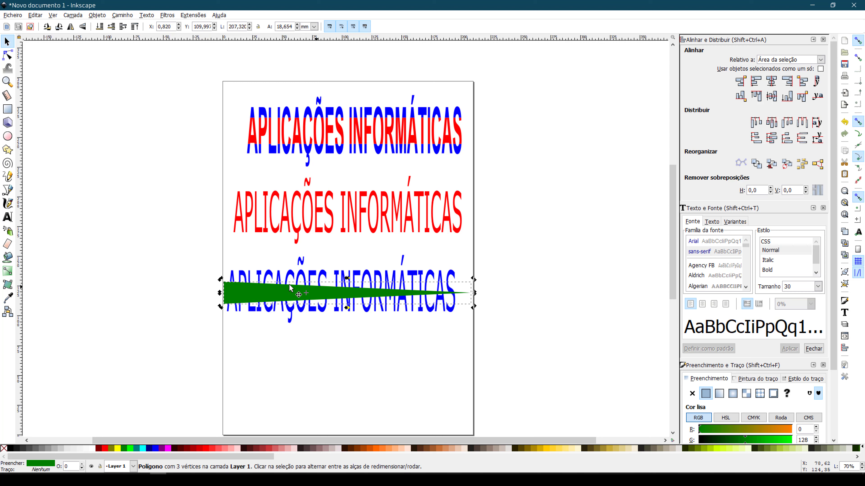
left_click_drag(293, 295, 297, 292)
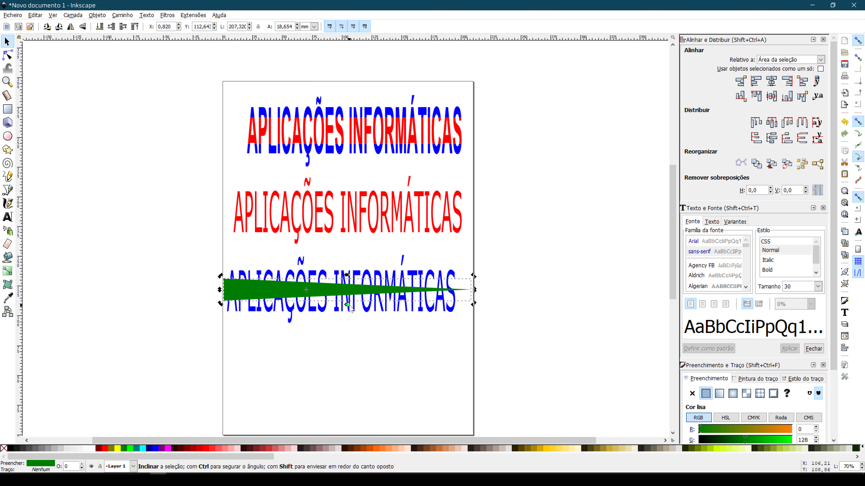
left_click_drag(347, 305, 352, 316)
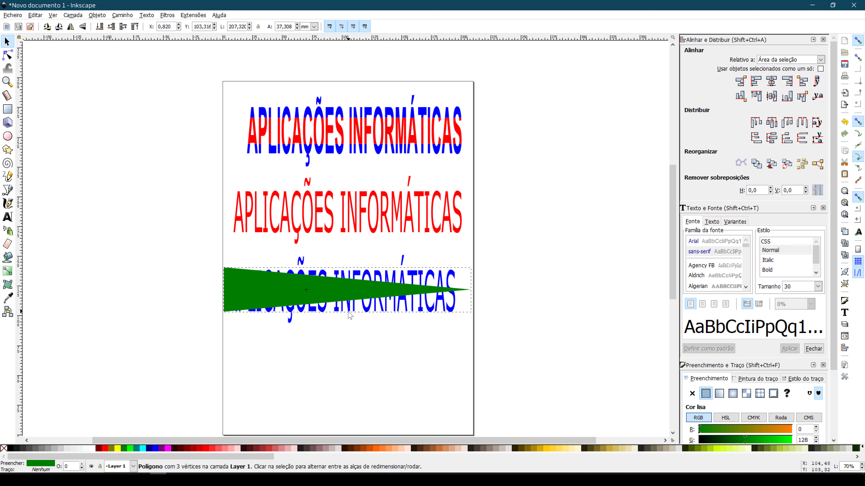
left_click(356, 335)
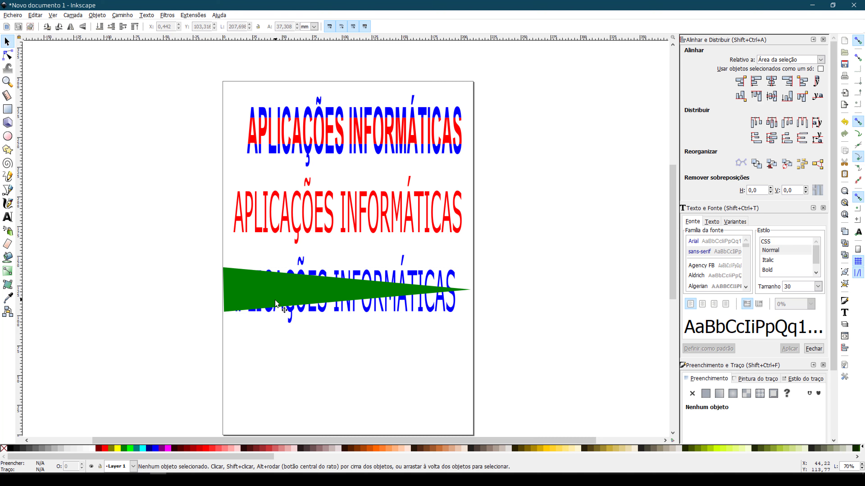
key("ctrl+z")
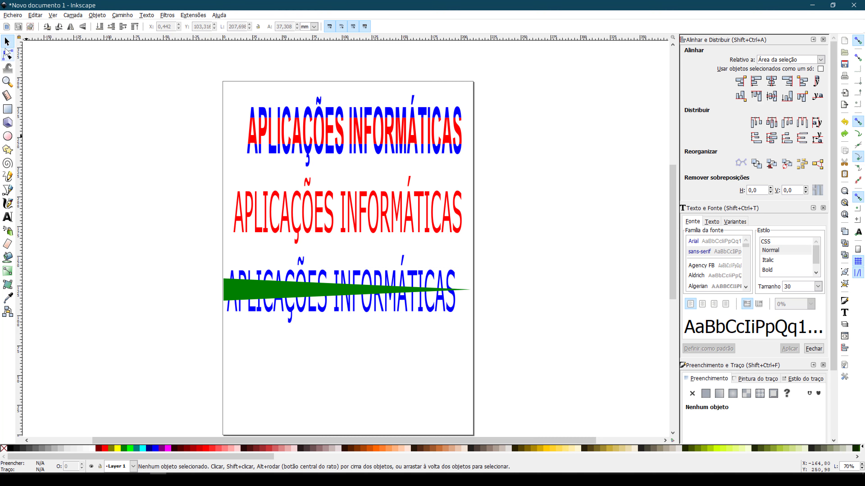
- Increase the green wedge's height to about 29 mm and place it over the middle of the blue text
left_click(354, 293)
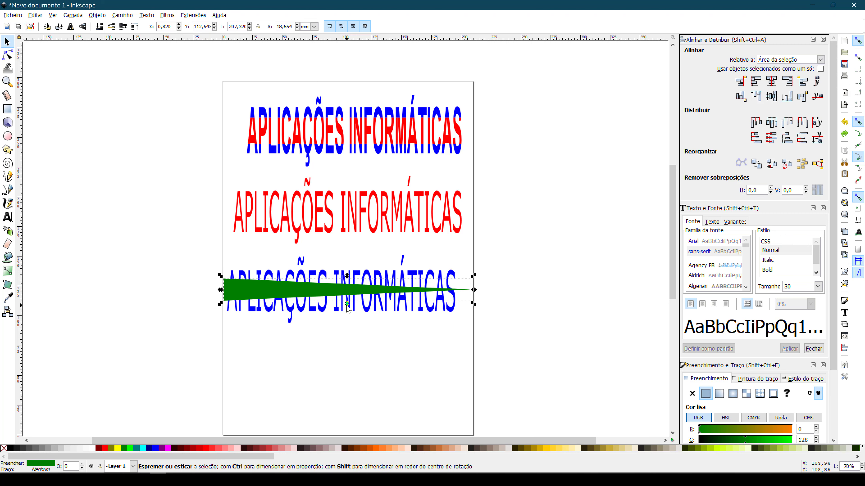
left_click_drag(347, 305, 347, 318)
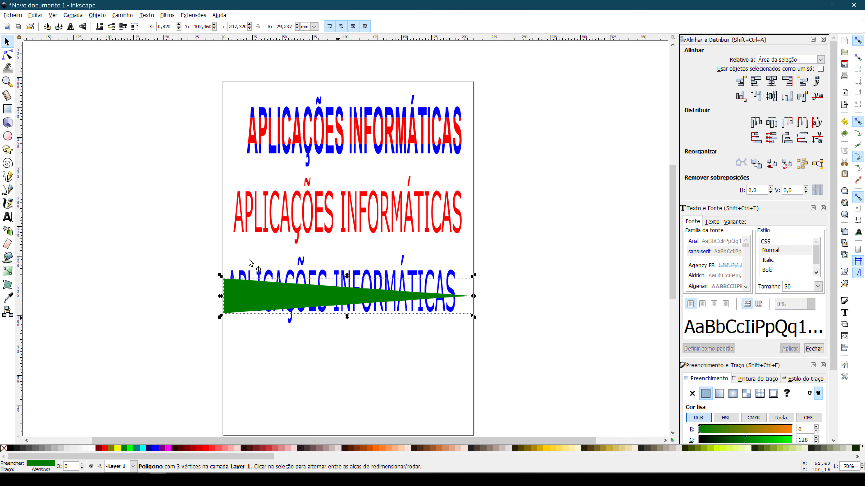
left_click_drag(281, 299, 285, 295)
- Make a copy of the green wedge so that one lies over the red text and one over the blue text
key("ctrl+c")
left_click(328, 376)
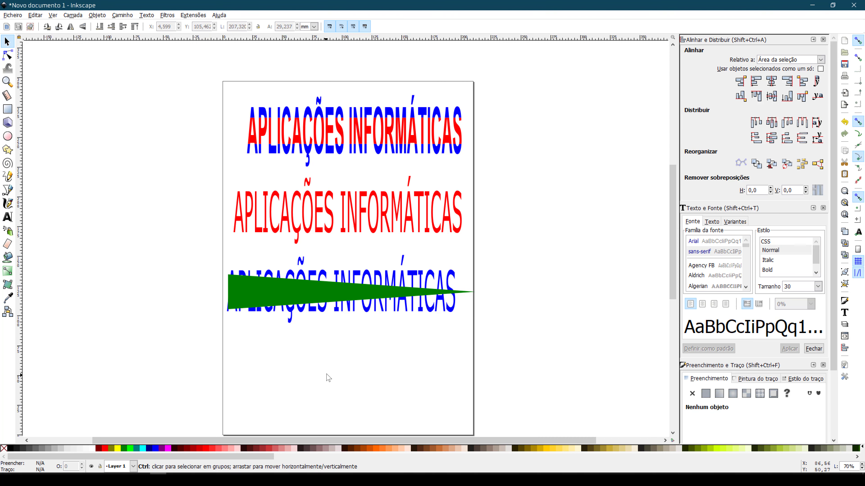
key("ctrl+v")
left_click_drag(268, 284, 267, 205)
left_click_drag(249, 386, 272, 307)
- Centre each text and its green wedge on each other horizontally and vertically, first the red pair and then the blue pair
left_click(193, 185)
left_click_drag(180, 176, 555, 266)
left_click(453, 225)
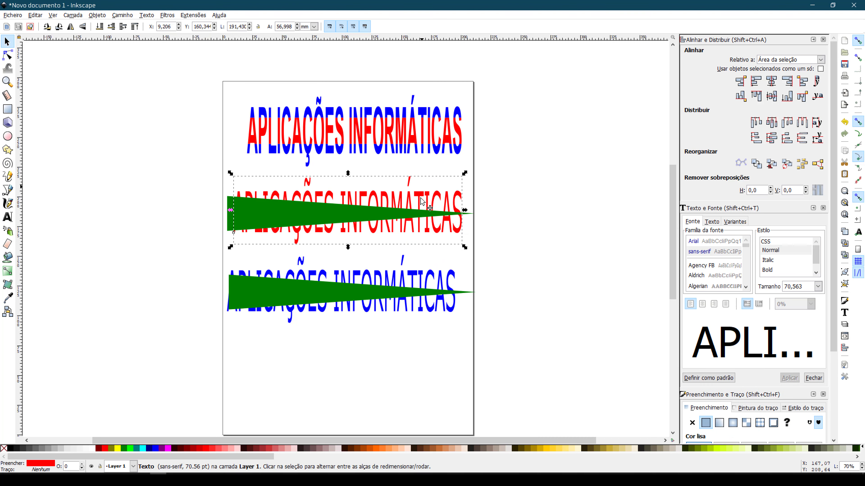
left_click(468, 216, "shift")
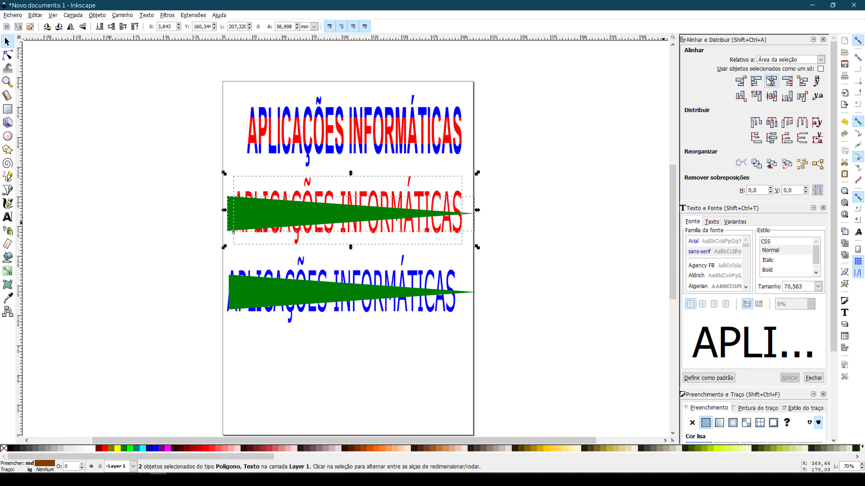
left_click(771, 97)
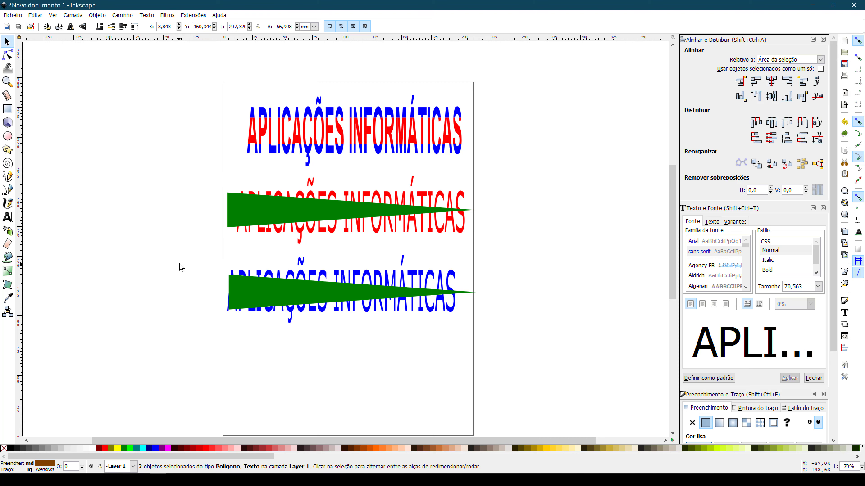
left_click_drag(188, 249, 510, 337)
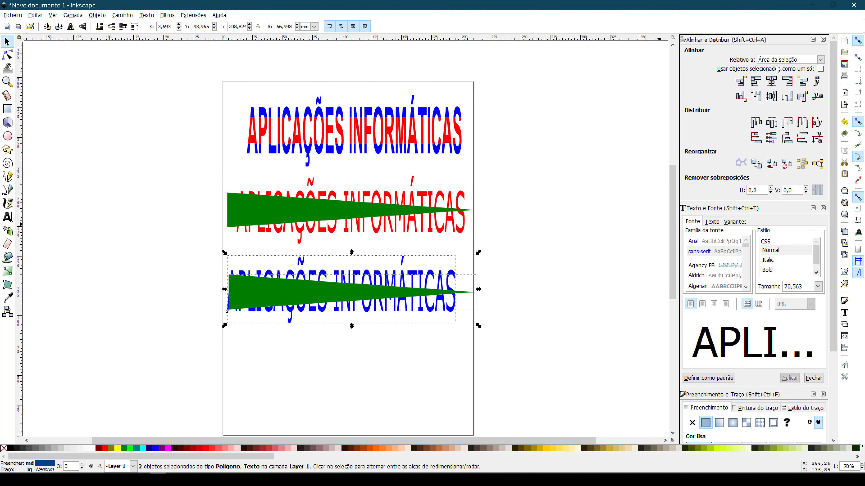
left_click(772, 96)
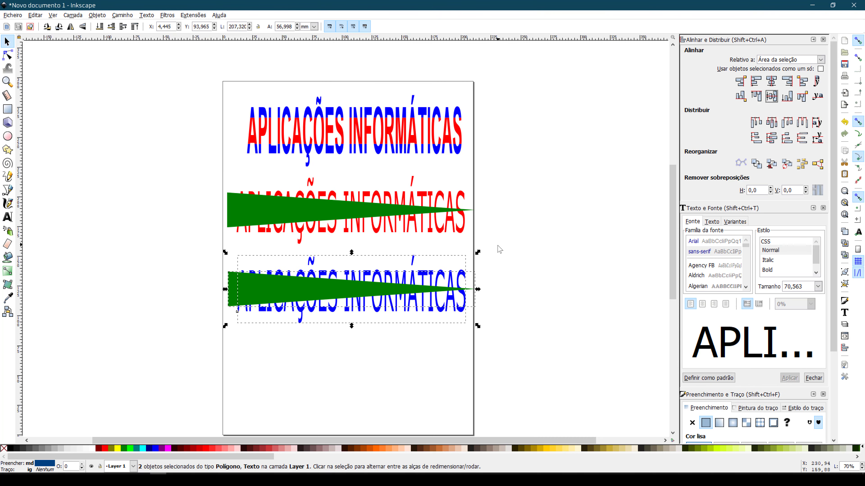
- Cut the green wedge out of the red text with the Difference path operation
left_click(517, 249)
left_click_drag(207, 177, 583, 274)
left_click(122, 16)
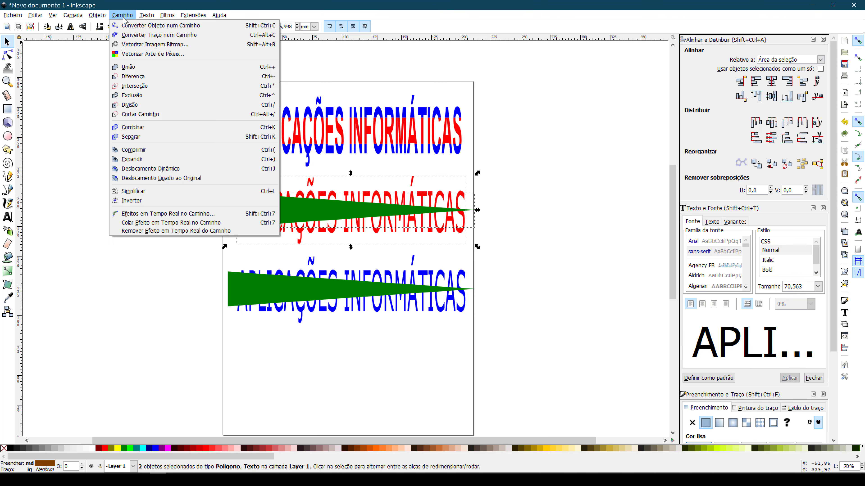
left_click(129, 77)
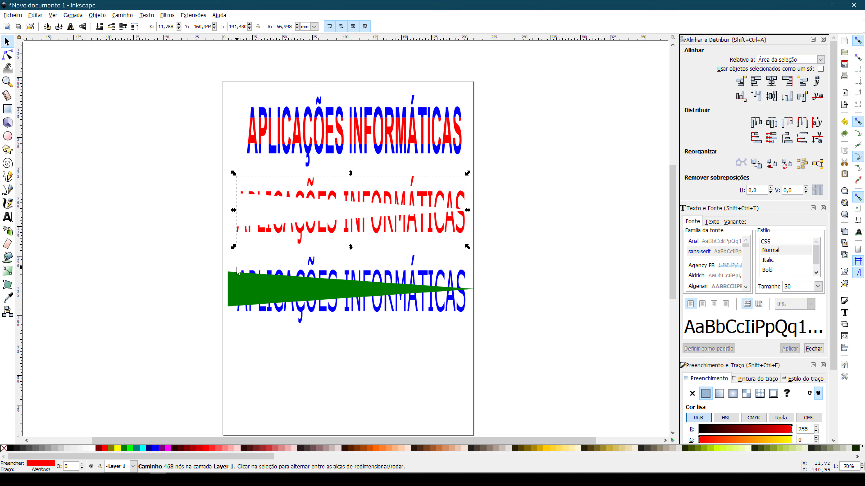
- Keep only the part of the blue text covered by its green wedge using the Intersection path operation
left_click(196, 259)
left_click_drag(195, 256, 548, 355)
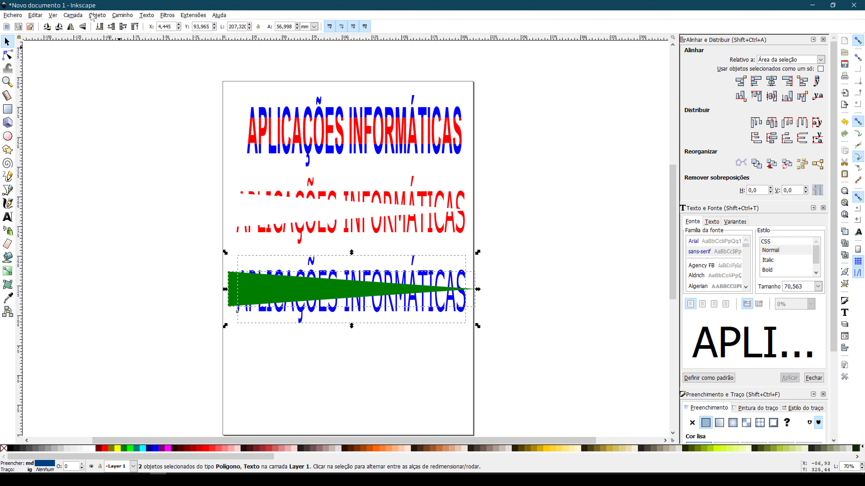
left_click(122, 15)
left_click(129, 77)
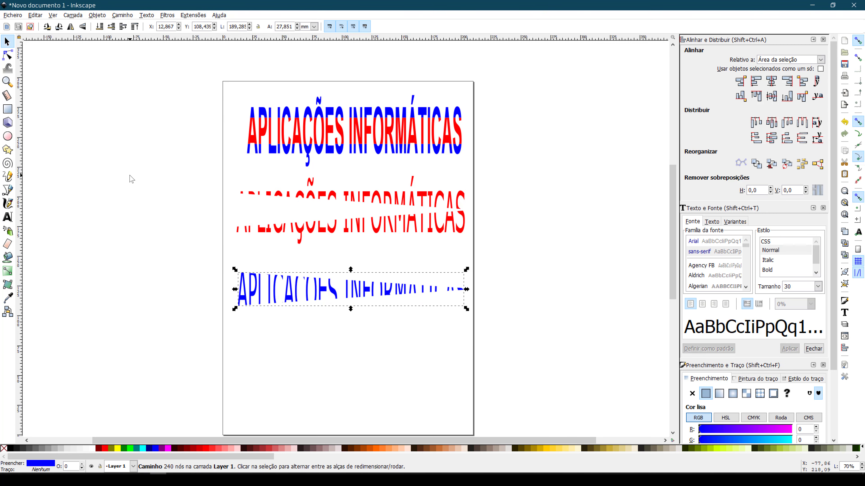
- Move the cut blue lettering up into the gaps of the cut red text so both form one complete word pair
left_click(322, 327)
left_click(309, 294)
left_click_drag(272, 285, 272, 222)
left_click(267, 329)
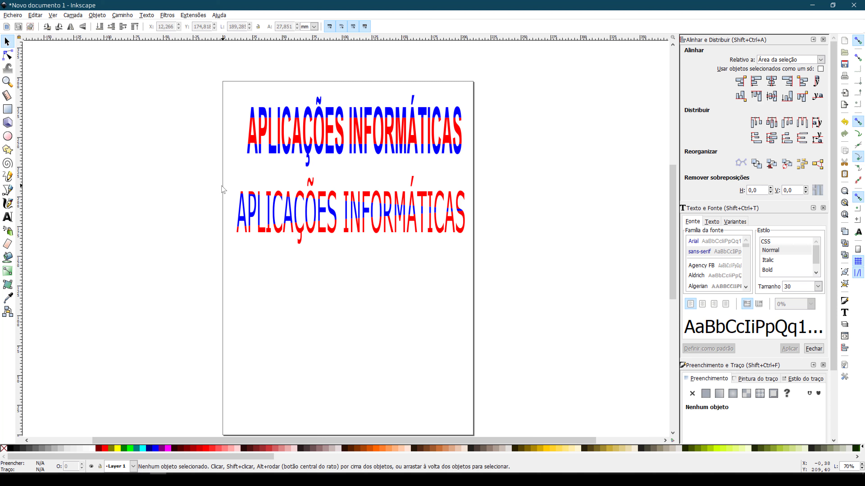
left_click_drag(188, 172, 511, 289)
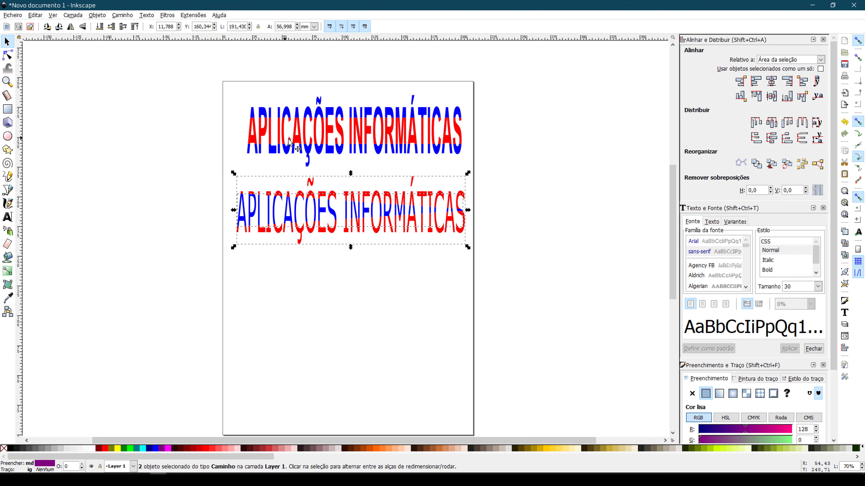
left_click(207, 139)
left_click(311, 145)
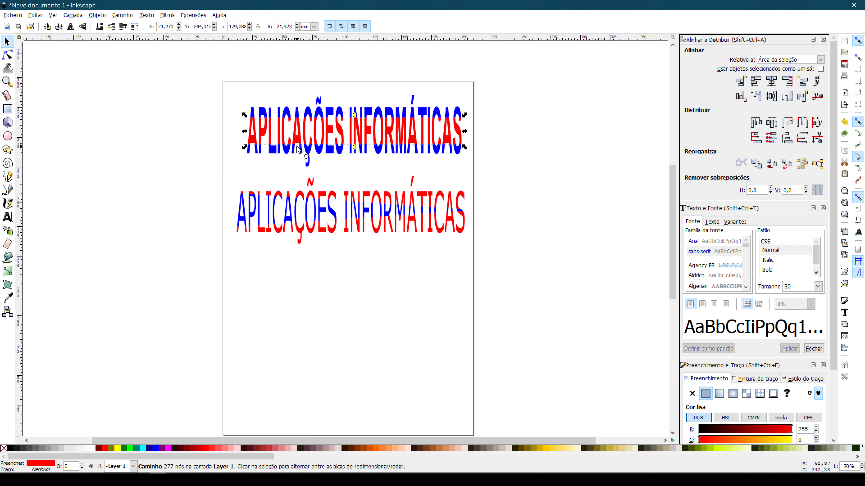
left_click(539, 167)
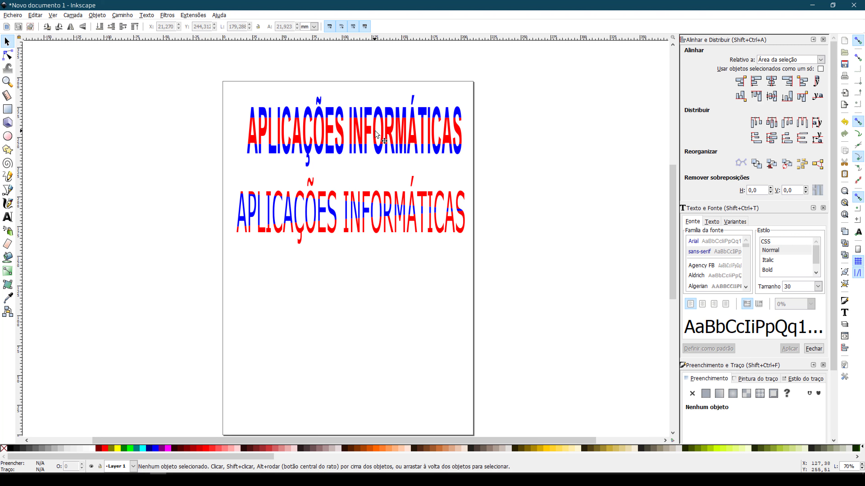
- Try a 4% blur on the blue part of the upper lettering, and return its blur to 0
left_click(393, 116)
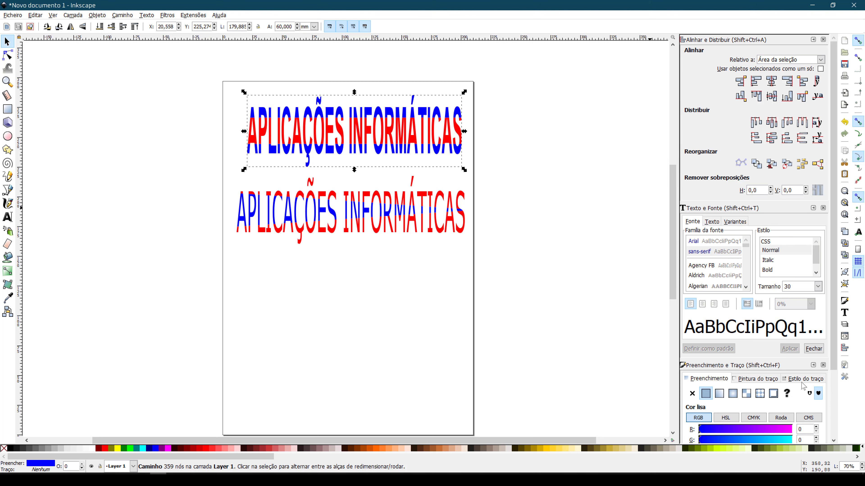
scroll(800, 403, "down", 5)
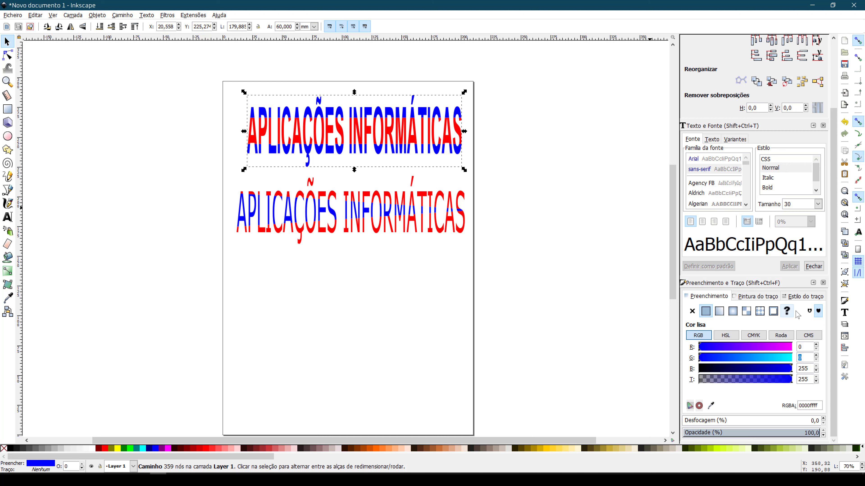
left_click(823, 419)
left_click(823, 419)
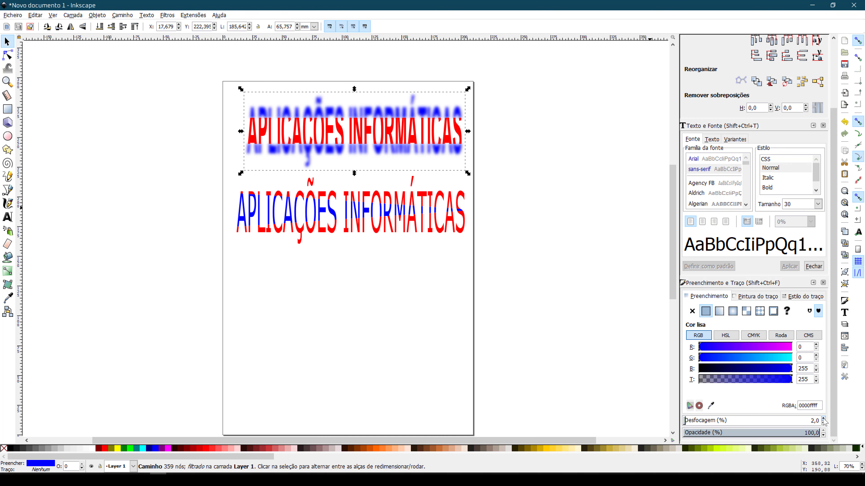
left_click(823, 419)
left_click(823, 419)
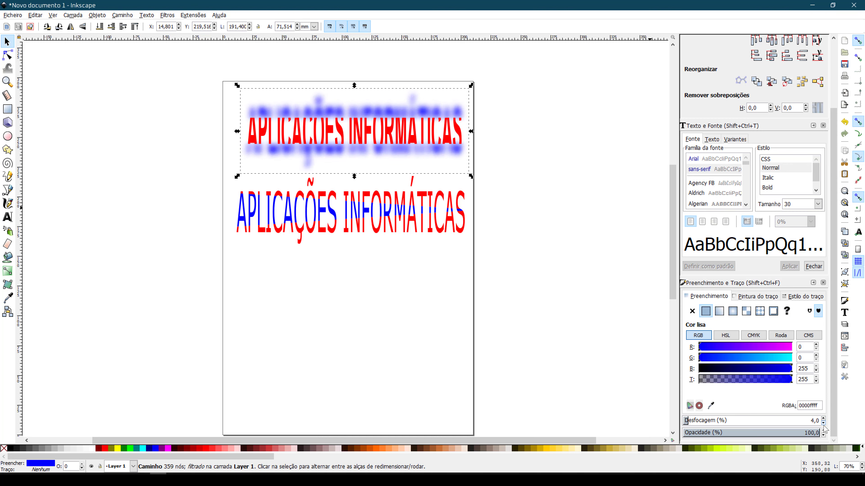
left_click(823, 423)
left_click(823, 423)
left_click(823, 423)
left_click(823, 423)
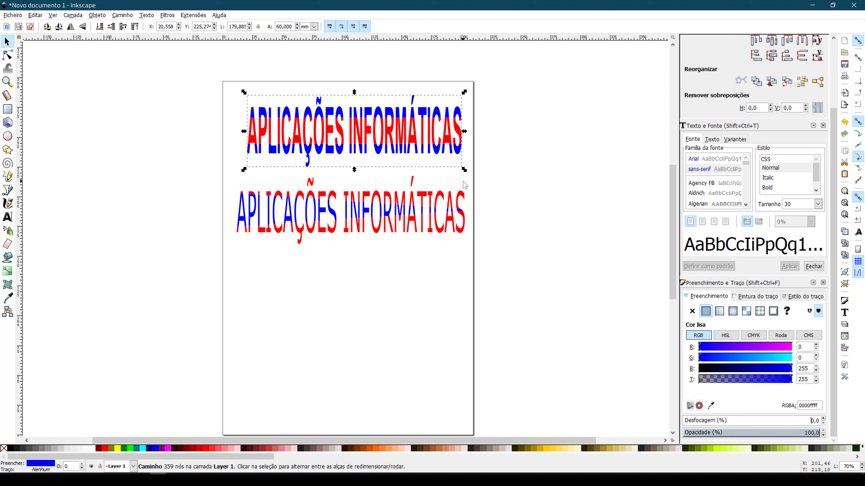
left_click(535, 187)
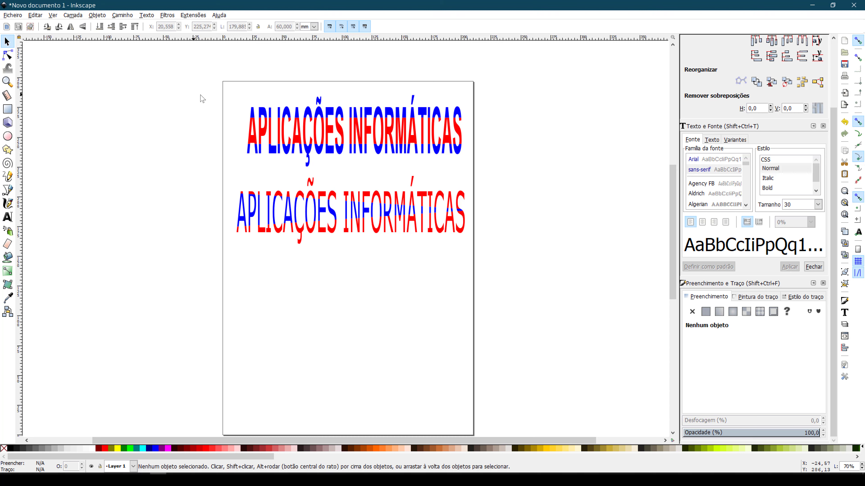
- Group the red and blue parts of the upper lettering and shift the group slightly down and to the left
left_click_drag(211, 82, 487, 182)
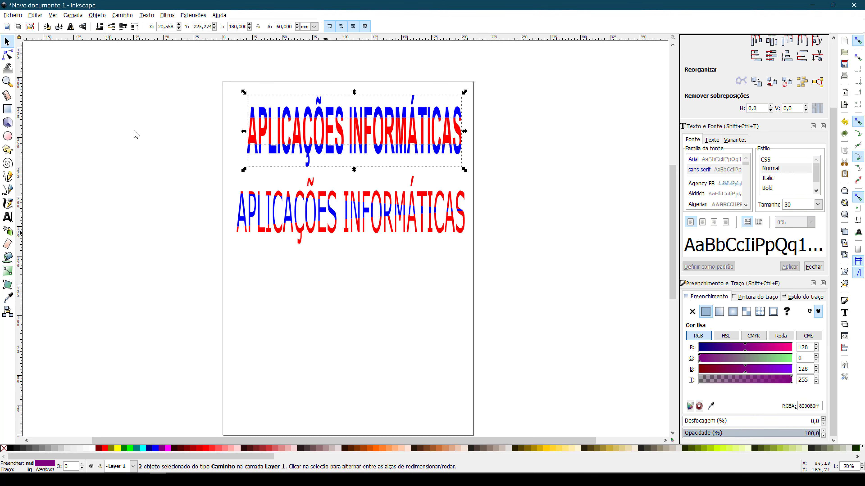
right_click(317, 128)
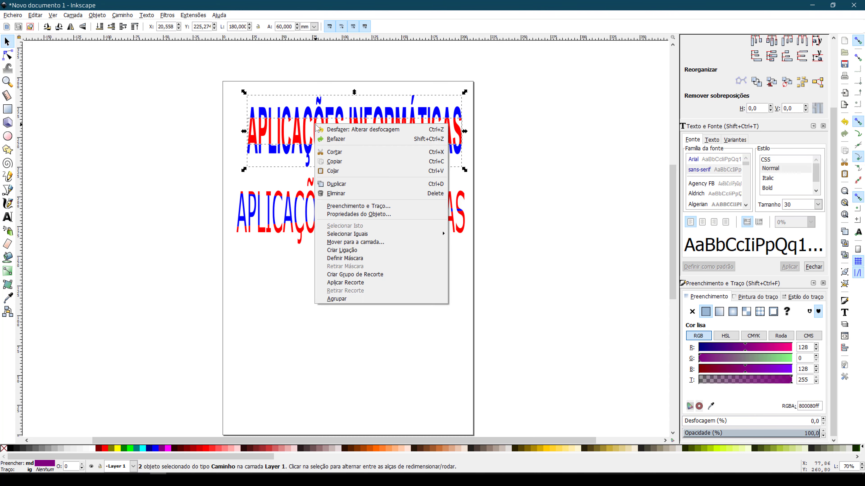
left_click(336, 299)
mouse_move(355, 147)
left_mouse_down()
mouse_move(214, 145)
mouse_move(333, 142)
mouse_move(352, 149)
left_mouse_up()
- Ungroup the upper lettering into its red and blue parts
right_click(354, 129)
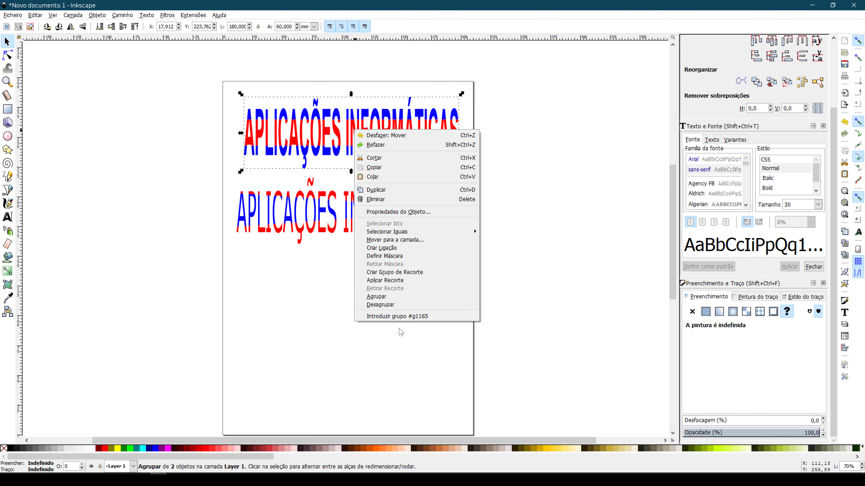
left_click(380, 304)
left_click(333, 289)
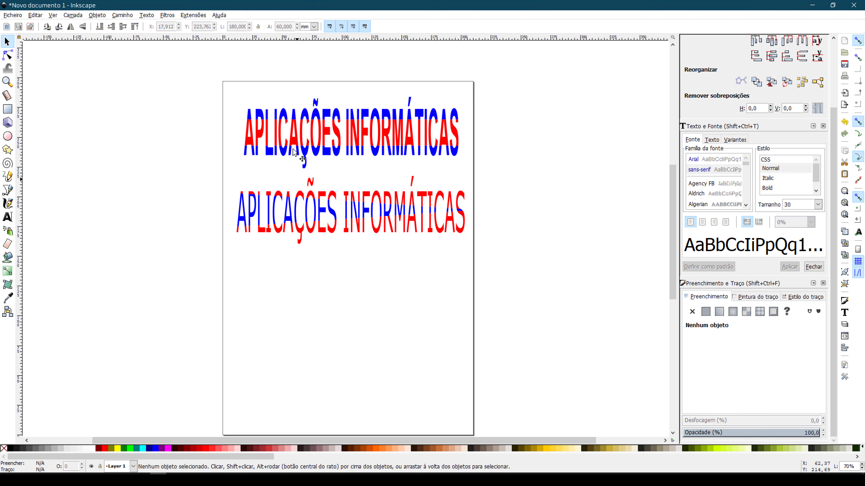
- Try merging the red and blue parts of the upper lettering with the Union path operation, and undo it
left_click_drag(221, 86, 496, 180)
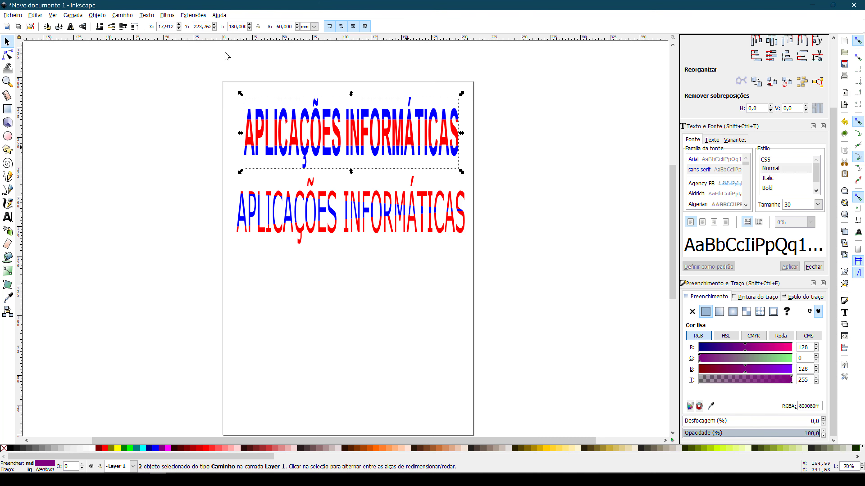
left_click(123, 15)
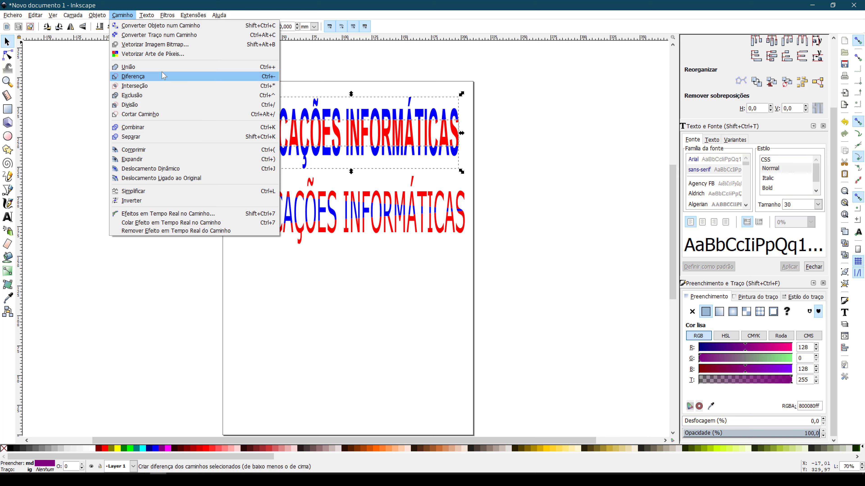
left_click(140, 66)
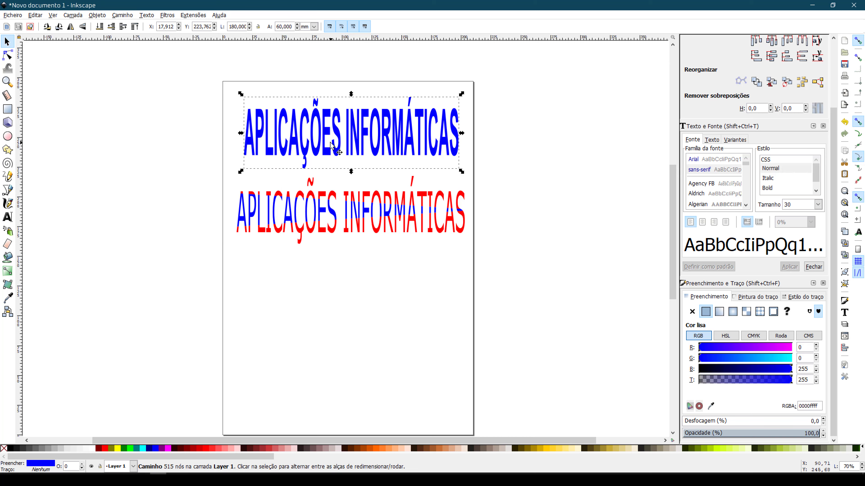
key("ctrl+z")
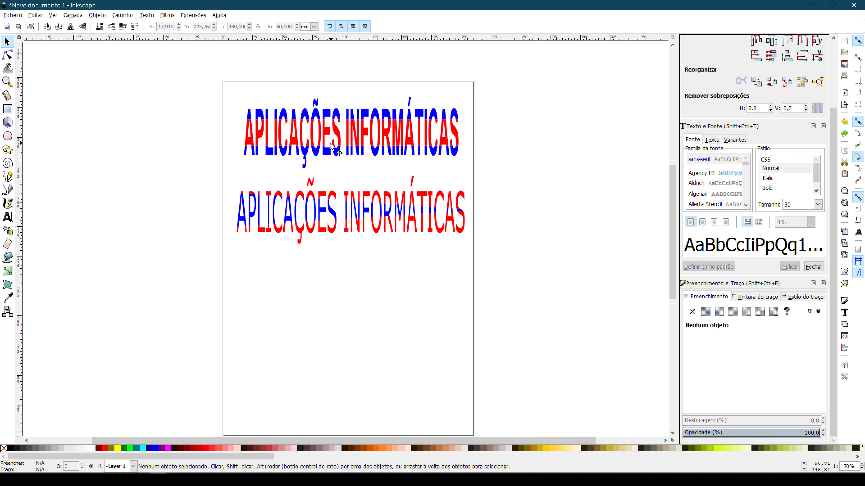
- Try a 2% blur on the red and blue parts of the upper lettering together, and reset the blur to 0
left_click_drag(222, 91, 478, 170)
left_click(178, 72)
left_click_drag(178, 72, 538, 185)
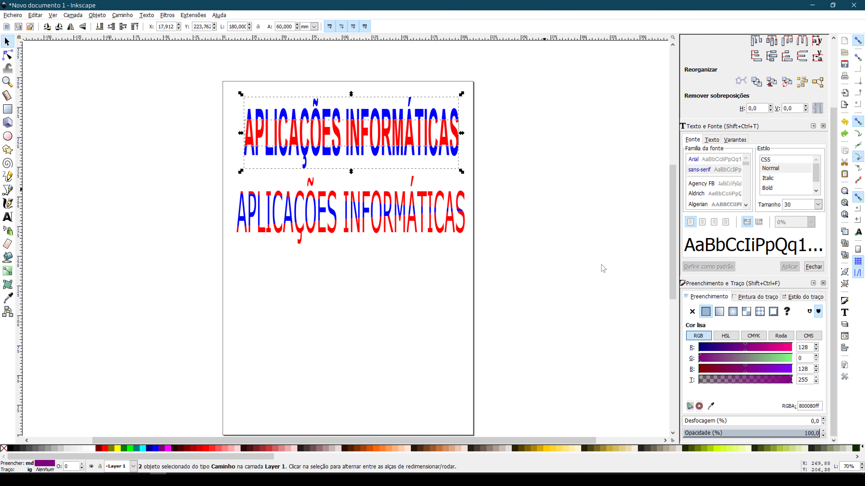
left_click(823, 419)
left_click(823, 419)
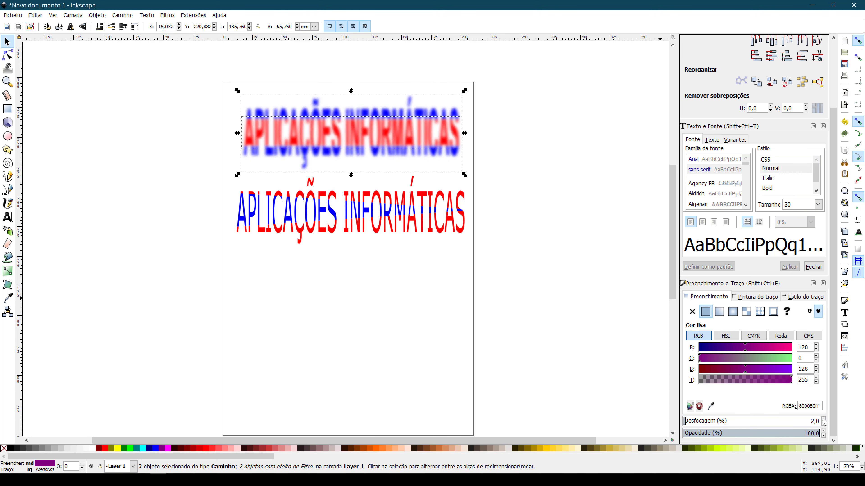
left_click(823, 423)
left_click(823, 424)
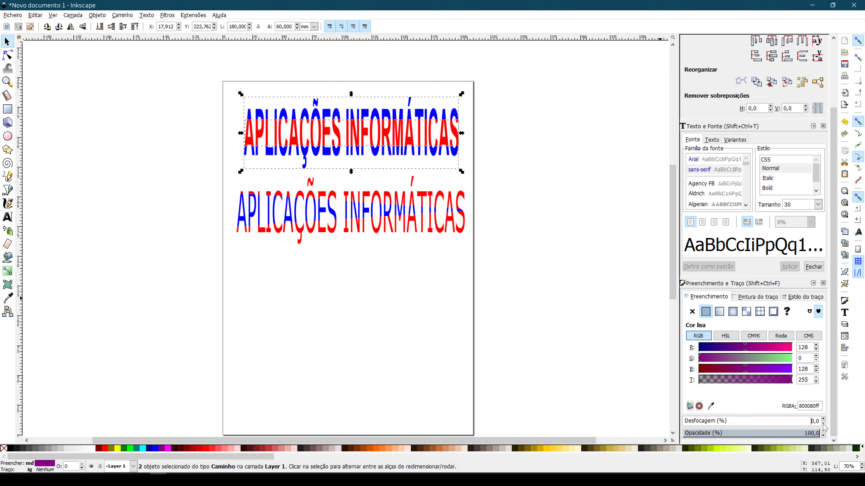
left_click(432, 265)
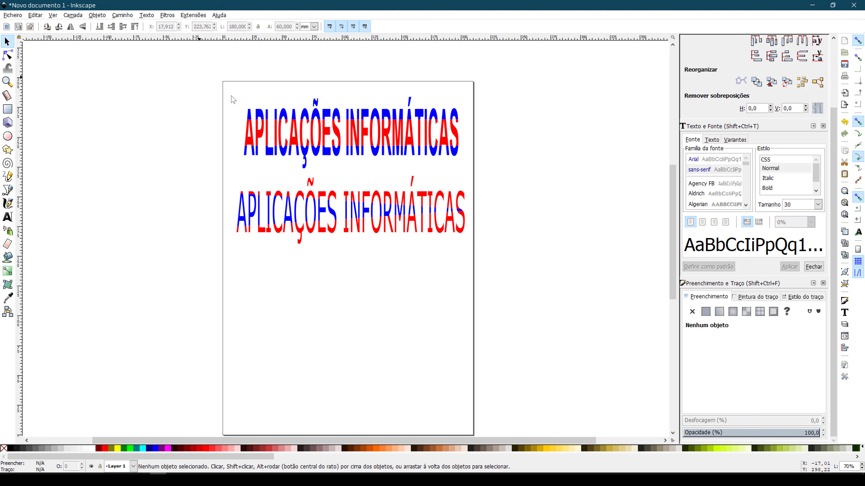
- Delete the red and blue parts of the upper lettering, keeping only the wedge-cut lettering below it
mouse_move(204, 80)
left_mouse_down()
mouse_move(504, 236)
mouse_move(517, 252)
left_mouse_up()
left_click(497, 248)
left_click_drag(175, 84, 542, 173)
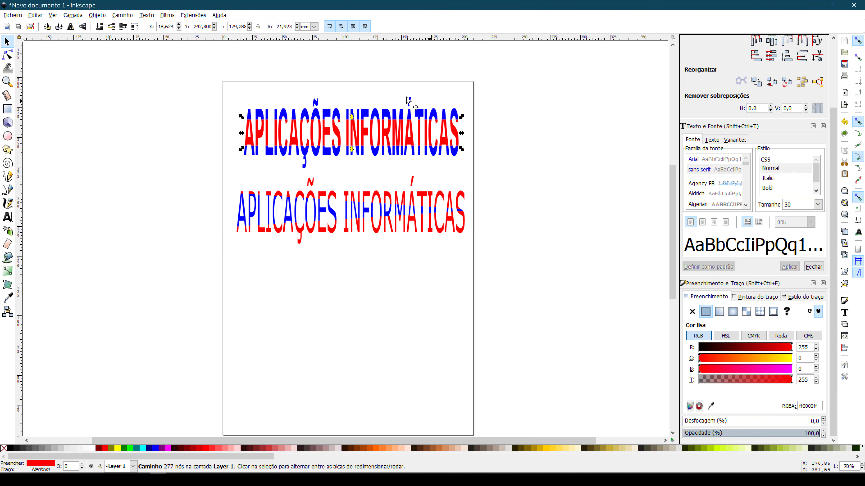
left_click(349, 112)
key("Delete")
left_click(356, 139)
key("Delete")
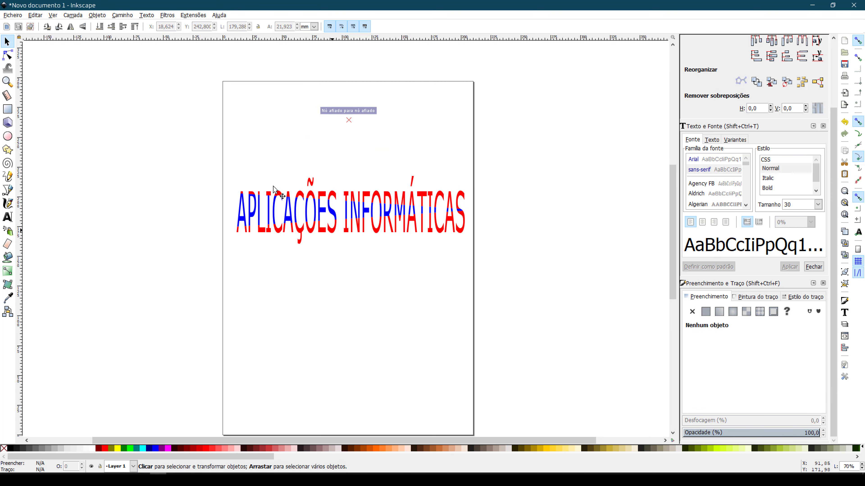
- Move both parts of the remaining two-coloured lettering up and to the left, mostly off the page
left_click_drag(204, 153, 564, 291)
left_click_drag(358, 197, 165, 92)
left_click(332, 148)
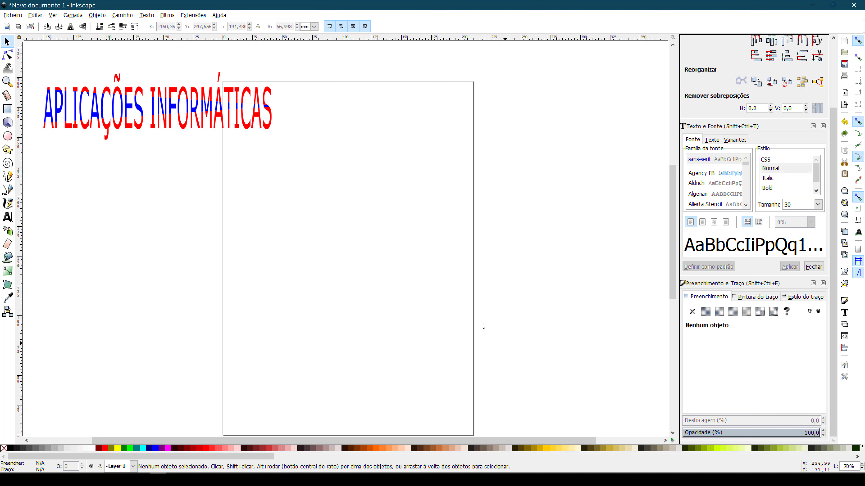
- Shrink both parts of the two-coloured lettering together to about 120 mm wide and 32 mm high
left_click(174, 114)
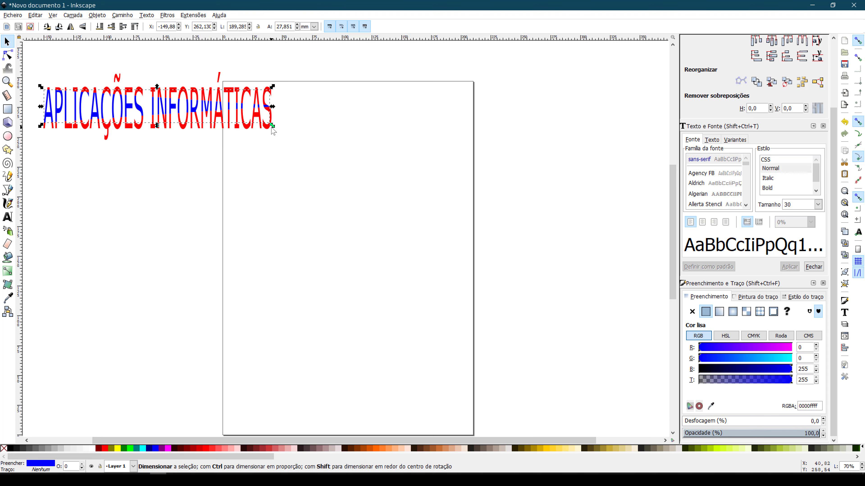
left_click_drag(309, 175, 312, 176)
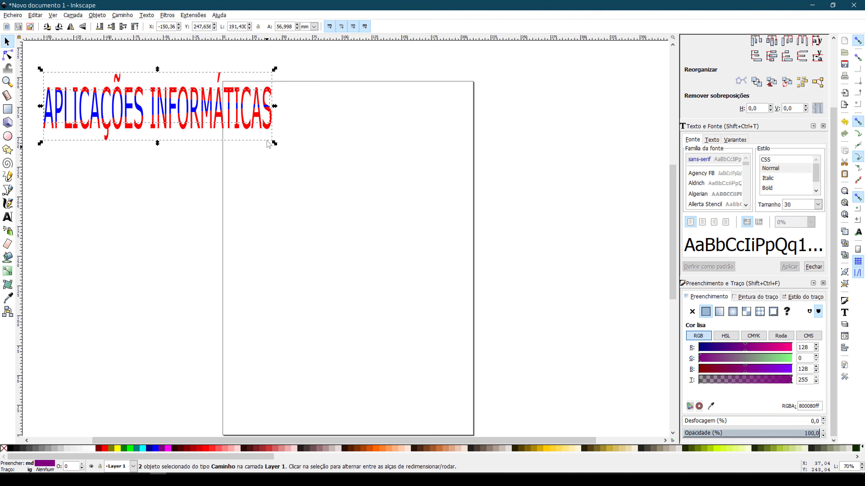
left_click_drag(274, 143, 186, 118)
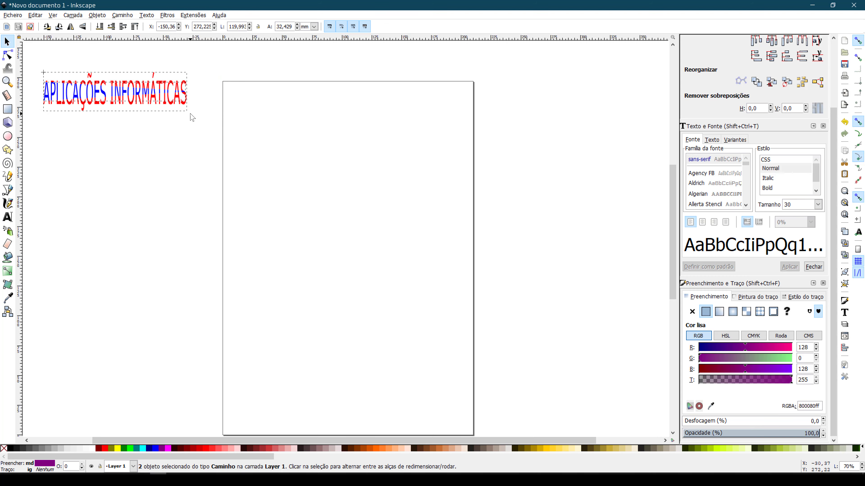
left_click(525, 176)
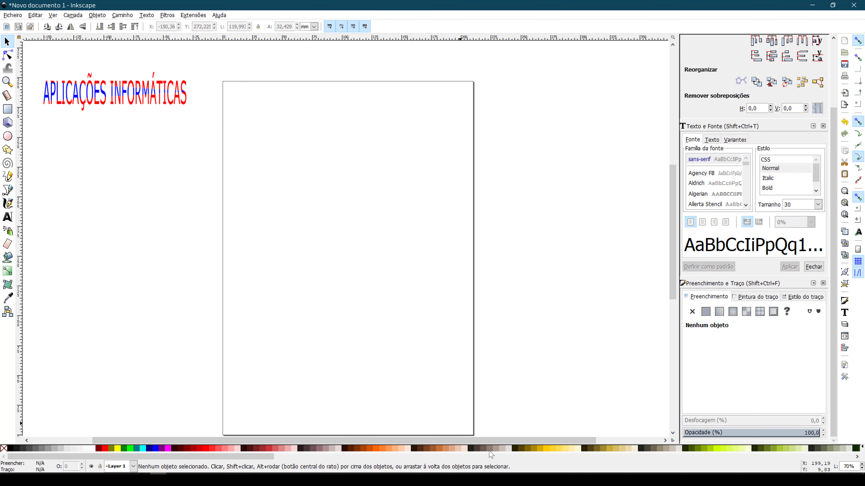
- Move the reduced two-coloured lettering slightly further up and to the left, outside the page
scroll(487, 440, "left", 1)
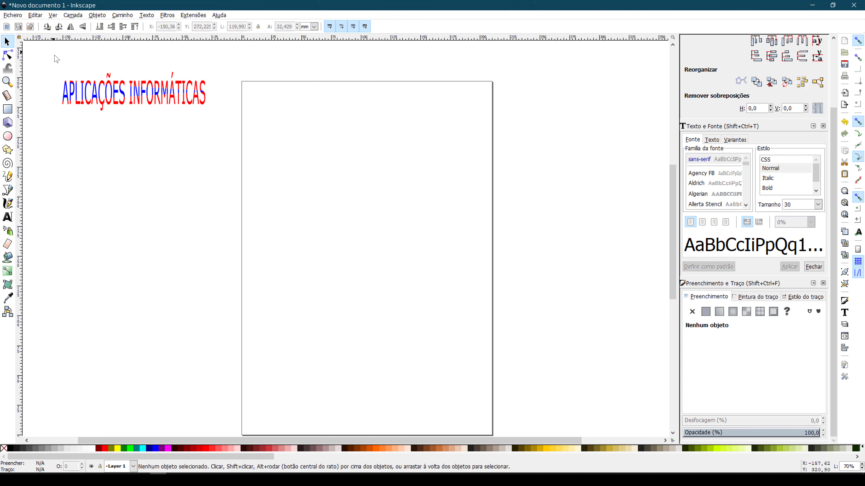
mouse_move(50, 60)
left_mouse_down()
mouse_move(199, 100)
mouse_move(284, 136)
left_mouse_up()
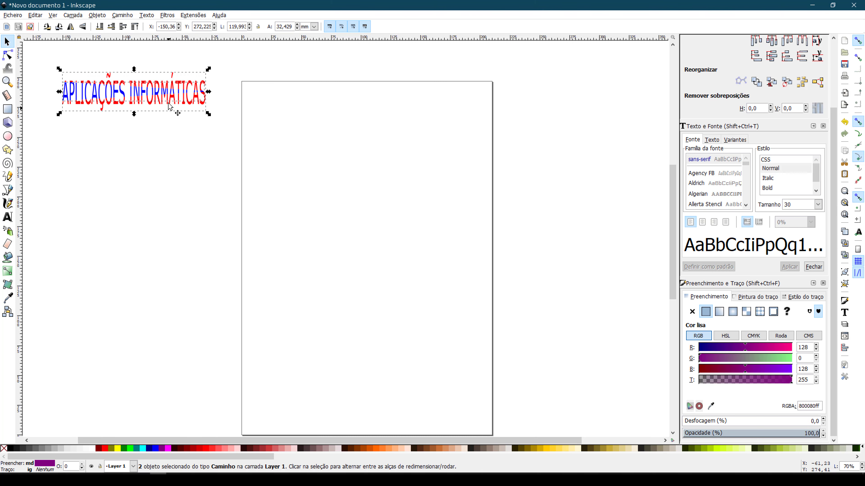
left_click_drag(167, 100, 157, 88)
left_click(388, 250)
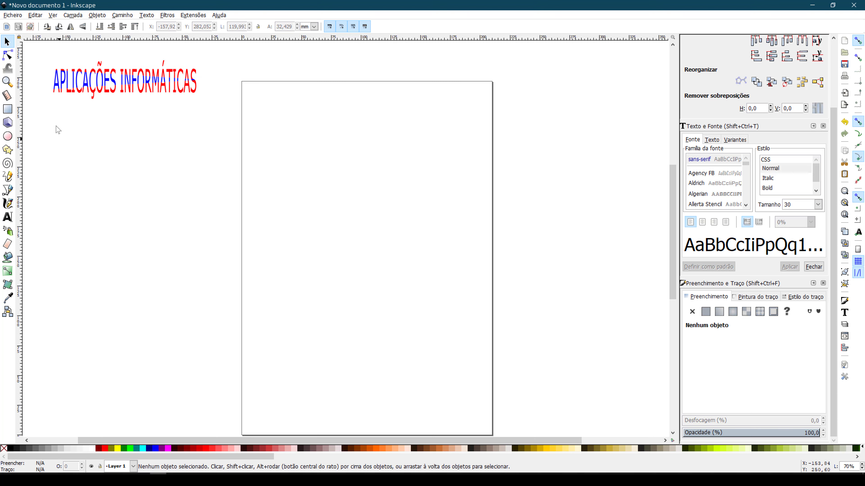
- Import the pendrive image from the Imagens Guardadas folder as an embedded image, using the file's resolution and automatic rendering
left_click(16, 17)
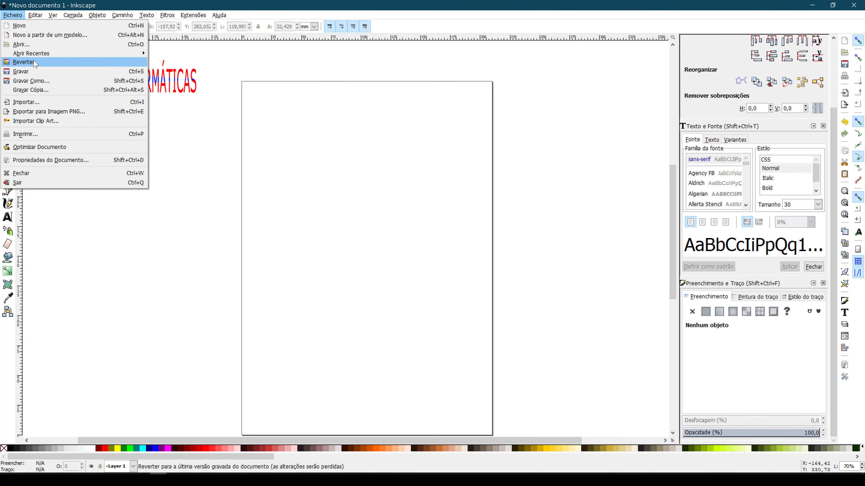
left_click(34, 102)
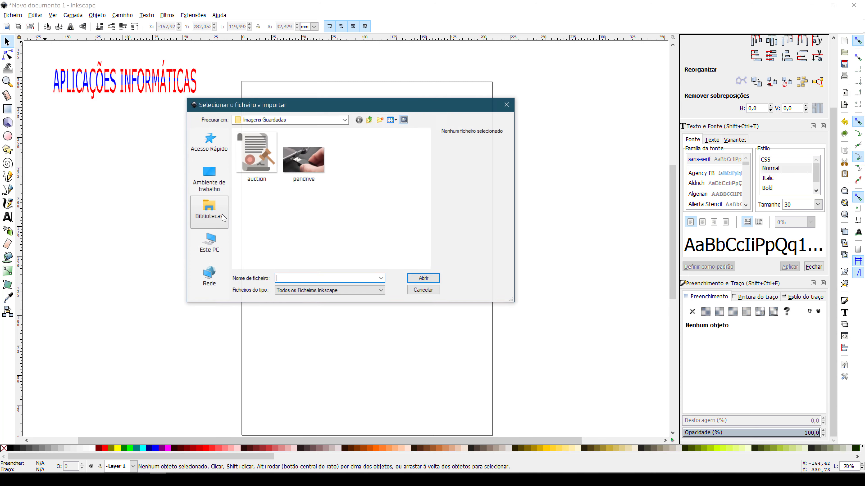
left_click(303, 163)
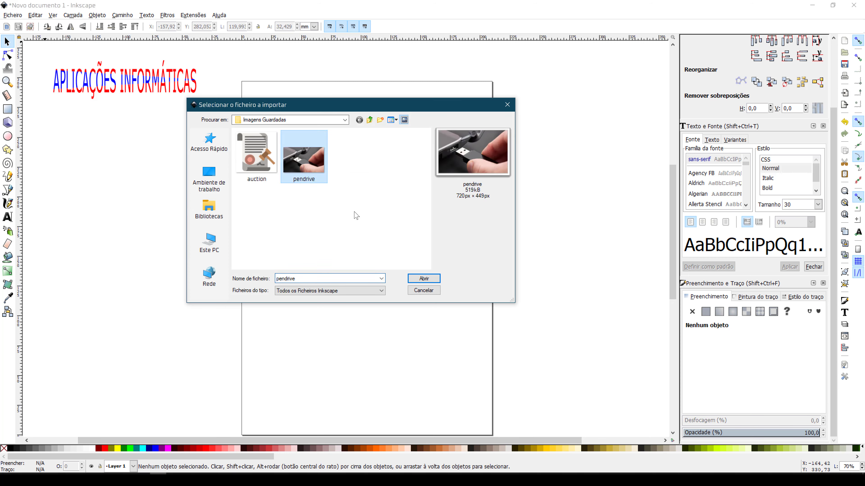
left_click(413, 280)
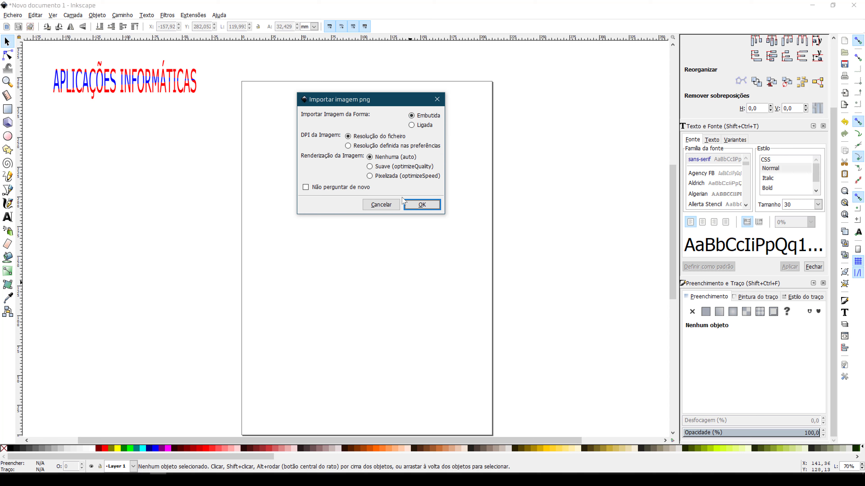
left_click(423, 125)
left_click(427, 116)
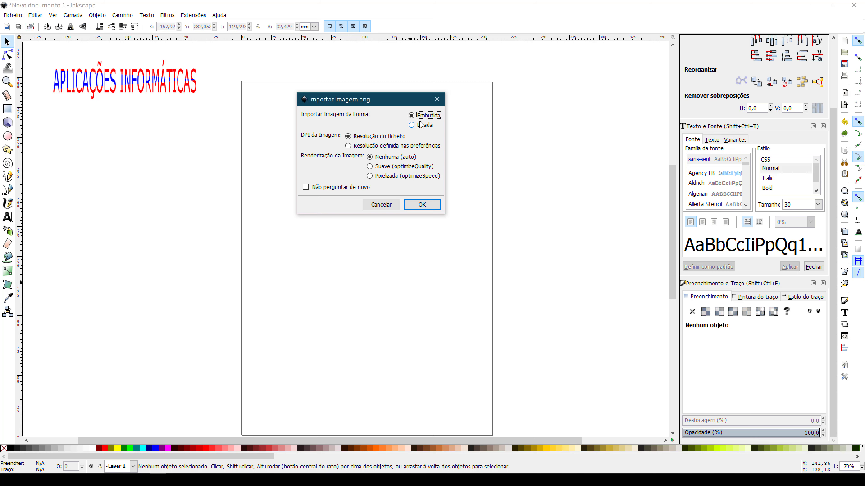
left_click(422, 205)
- Shrink the pendrive photo to about 110 mm wide and 69 mm high and centre it near the top of the page
left_click_drag(445, 221, 391, 186)
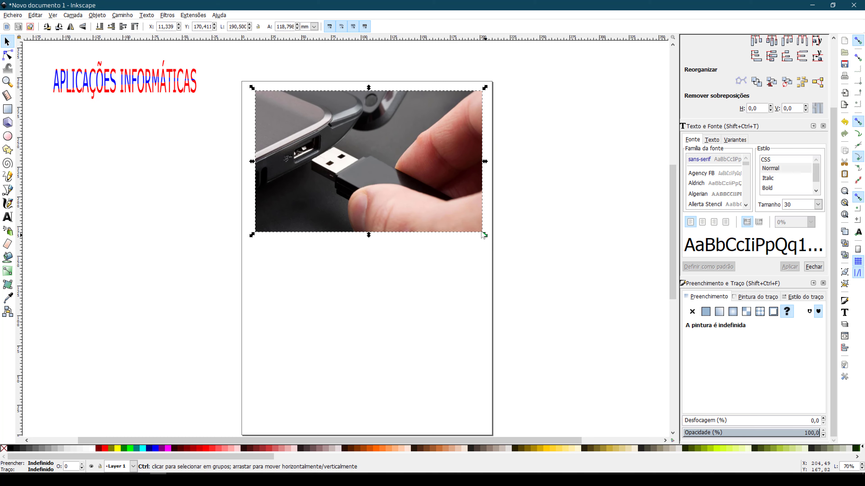
left_click_drag(485, 235, 422, 179)
left_click_drag(335, 158, 375, 160)
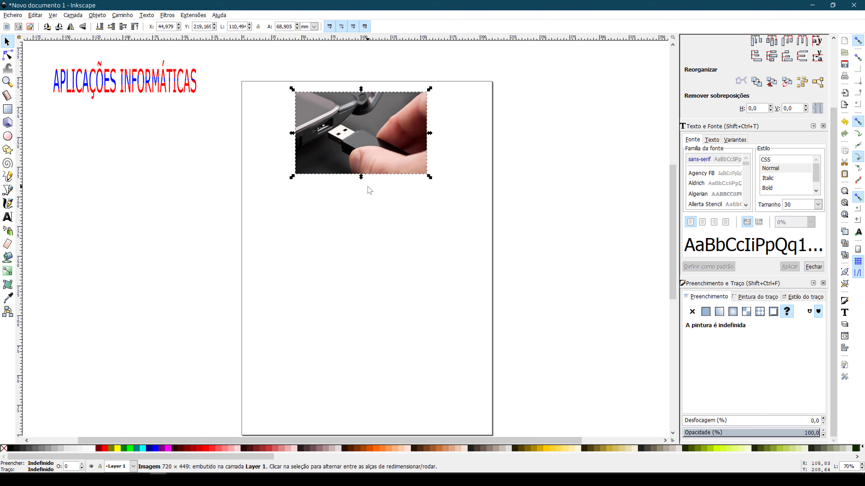
left_click(412, 221)
- Trace the pendrive photo as a bitmap with the single-pass number-of-colours mode at 8 colours
left_click(355, 153)
left_click(122, 15)
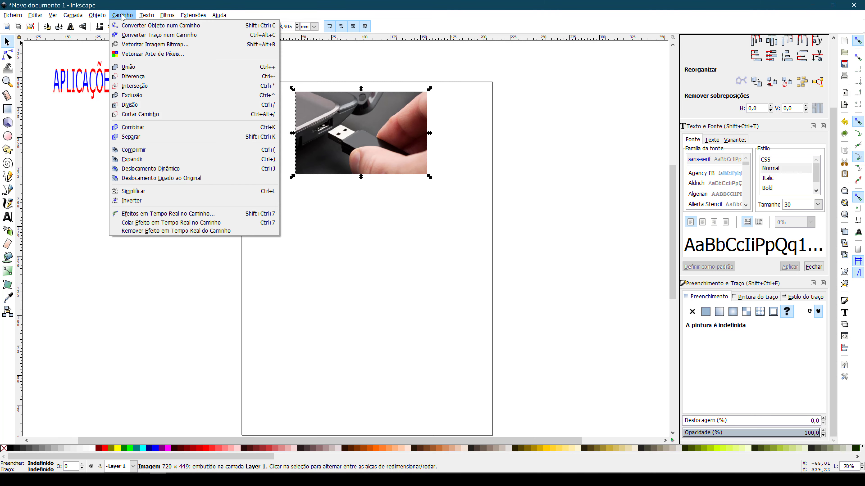
left_click(170, 47)
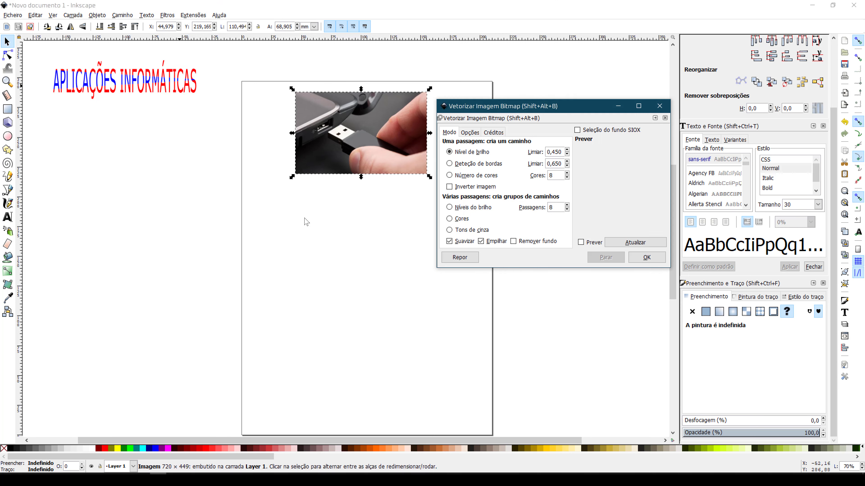
left_click(449, 176)
left_click(652, 261)
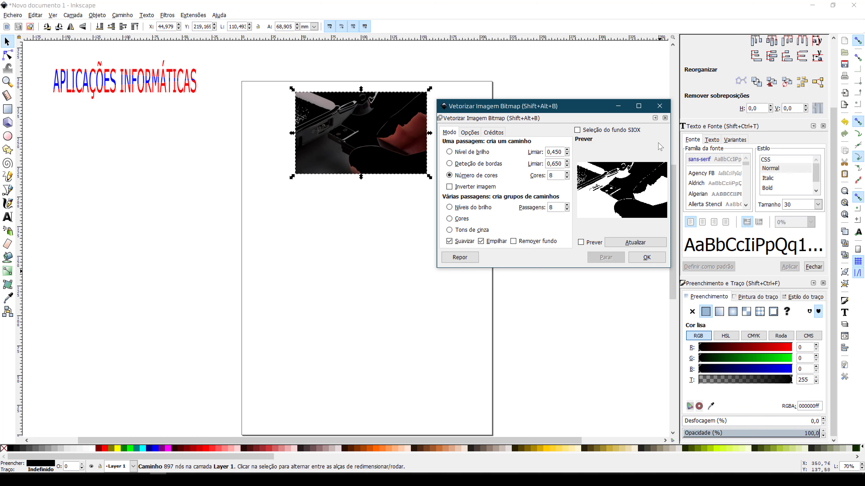
left_click(660, 106)
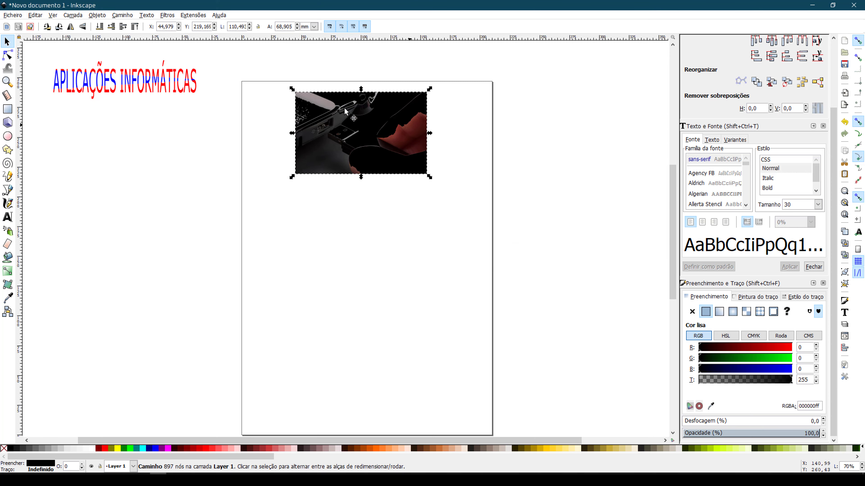
- Move the black traced path straight down below the photo, leaving a small gap between them
left_click(367, 142)
left_click_drag(369, 144, 368, 232)
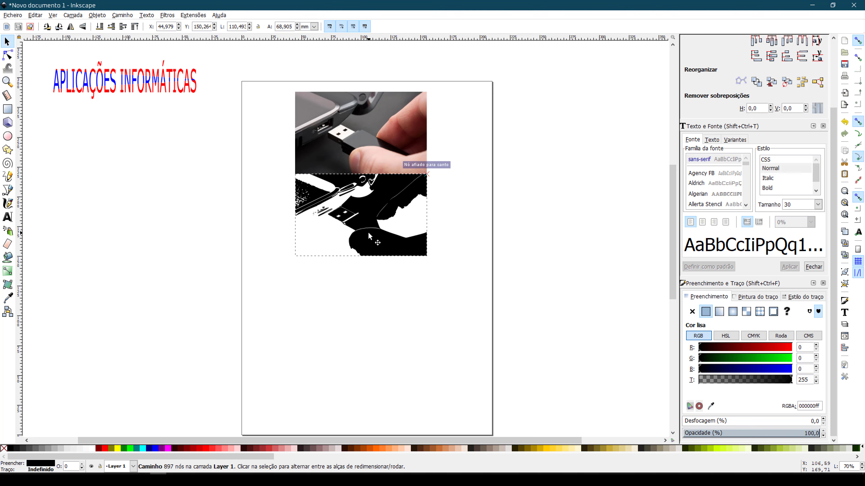
left_click(418, 213)
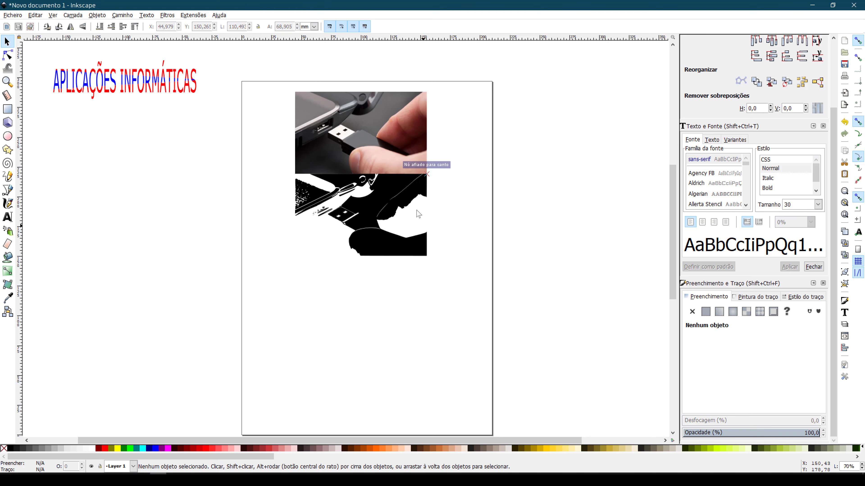
left_click(375, 208)
left_click_drag(384, 228, 384, 242)
left_click(476, 282)
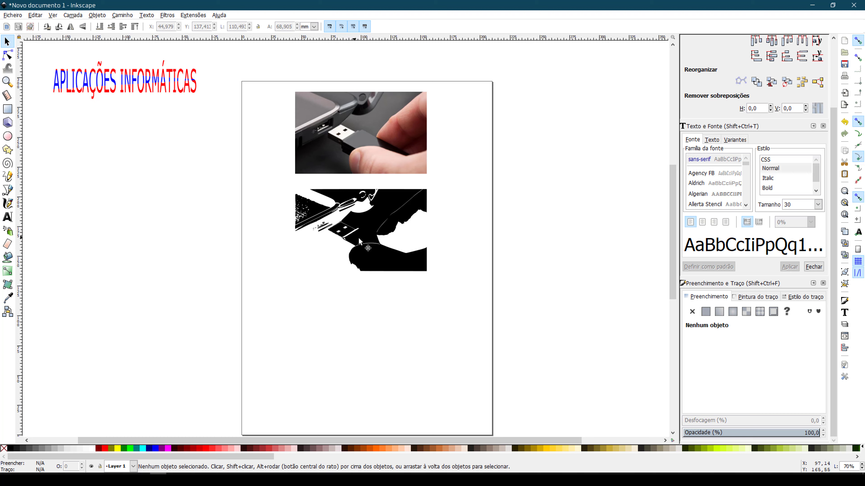
- Select the original pendrive photo above the traced path
left_click(366, 132)
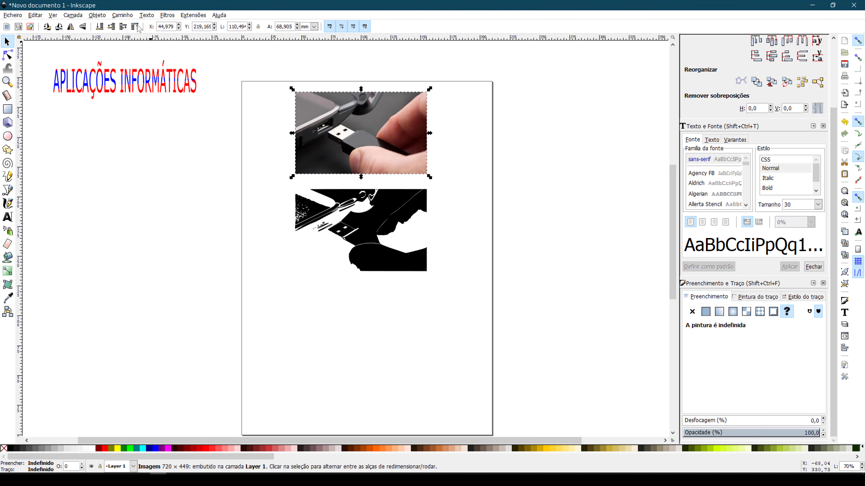
- Trace the USB photo in single-pass colour-number mode with 16 colours and place the trace beneath the existing black one
left_click(123, 15)
left_click(142, 44)
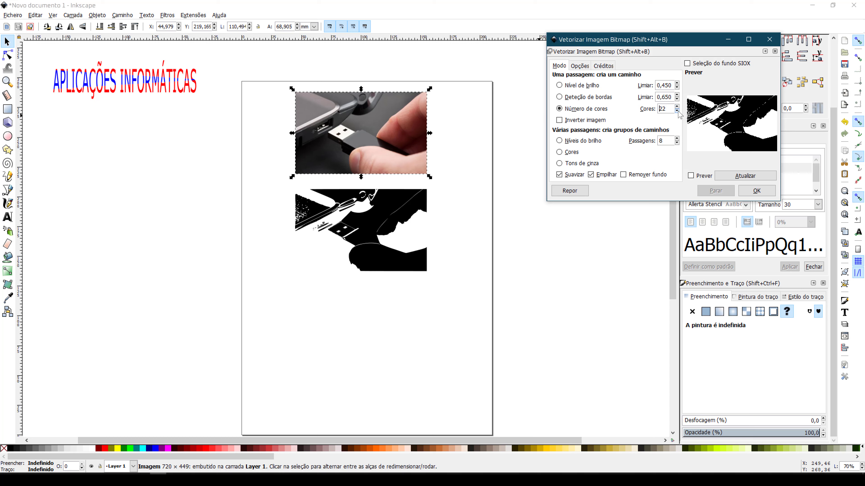
left_click(676, 110)
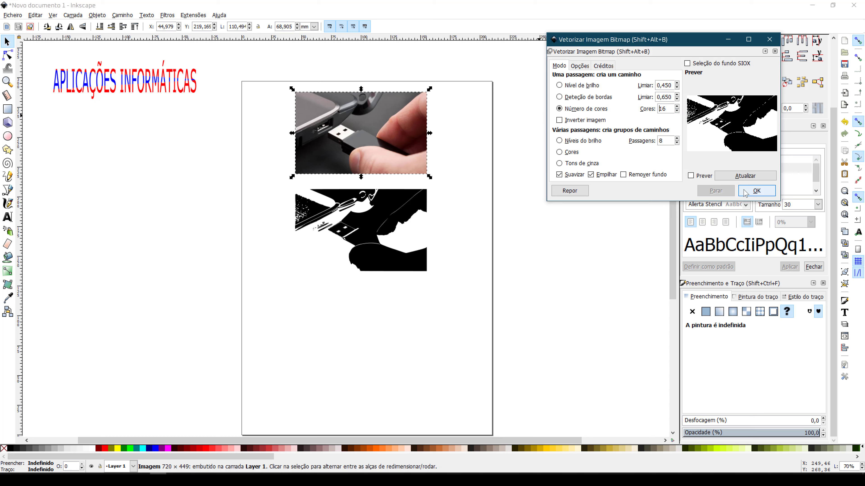
left_click(757, 190)
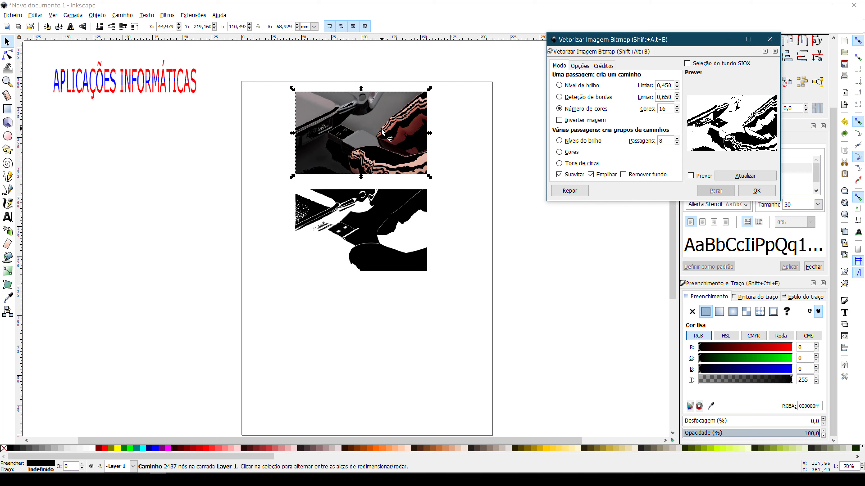
mouse_move(388, 138)
left_mouse_down()
mouse_move(389, 266)
mouse_move(376, 331)
mouse_move(379, 320)
left_mouse_up()
left_click(458, 309)
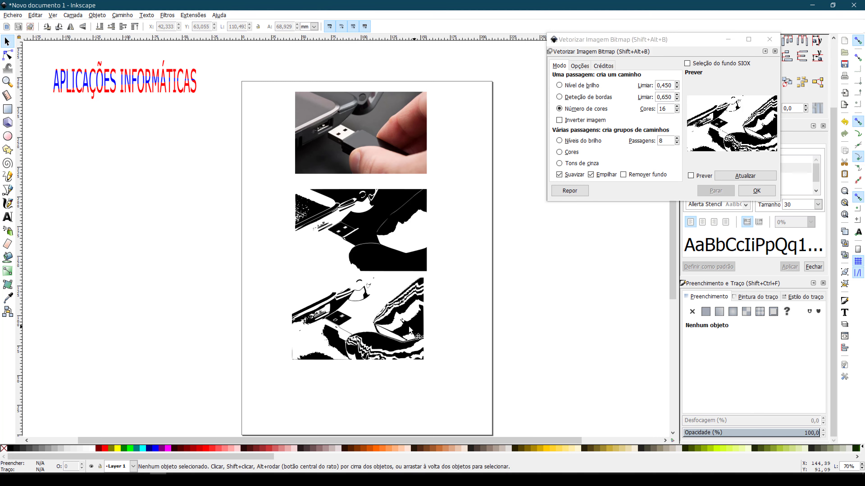
- Trace the original USB photo again in single-pass colour-number mode with 32 colours
left_click(362, 172)
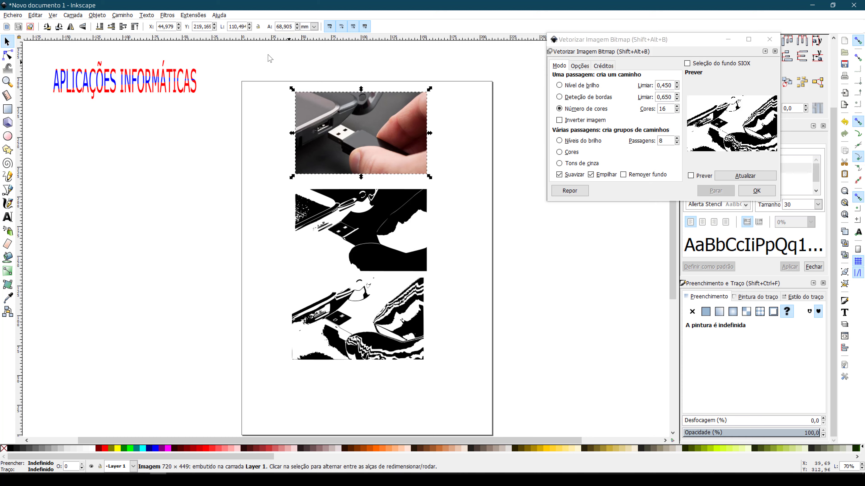
left_click(676, 107)
left_click(676, 107)
left_click(676, 107)
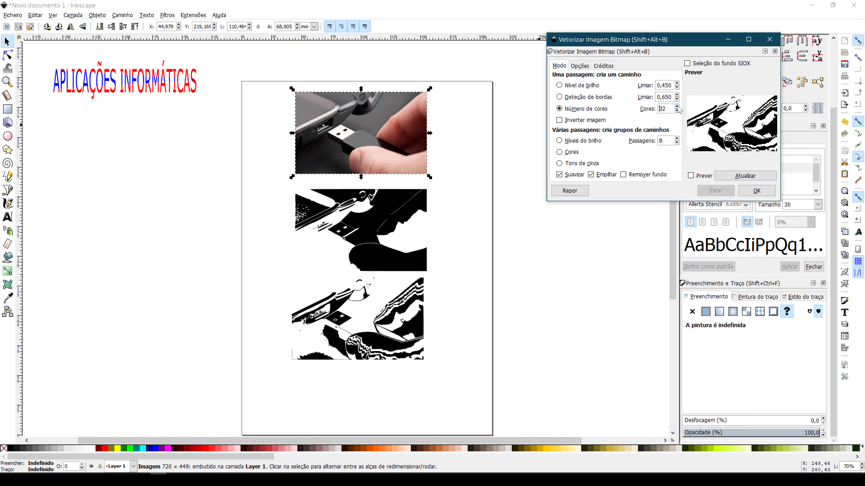
left_click(749, 191)
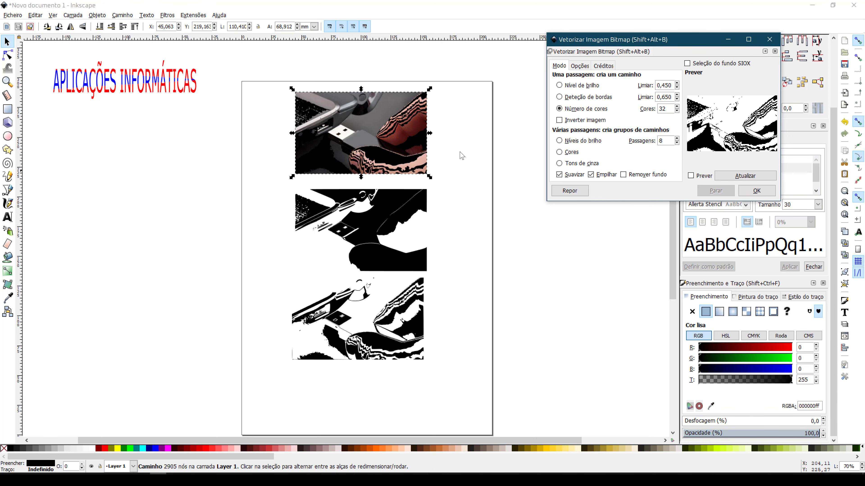
- Separate the photo from its 32-colour trace, placing the trace outside the page's right edge and the photo back at the page top
mouse_move(364, 144)
left_mouse_down()
mouse_move(174, 245)
mouse_move(196, 188)
left_mouse_up()
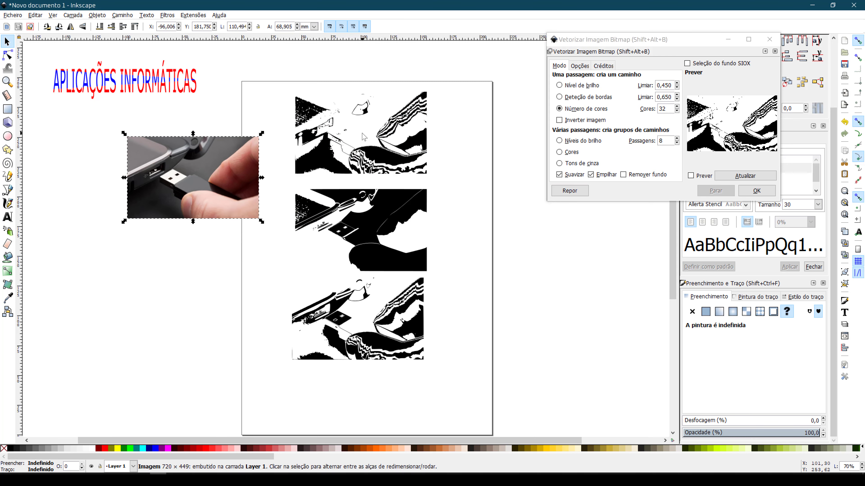
left_click_drag(392, 139, 553, 276)
left_click(373, 136)
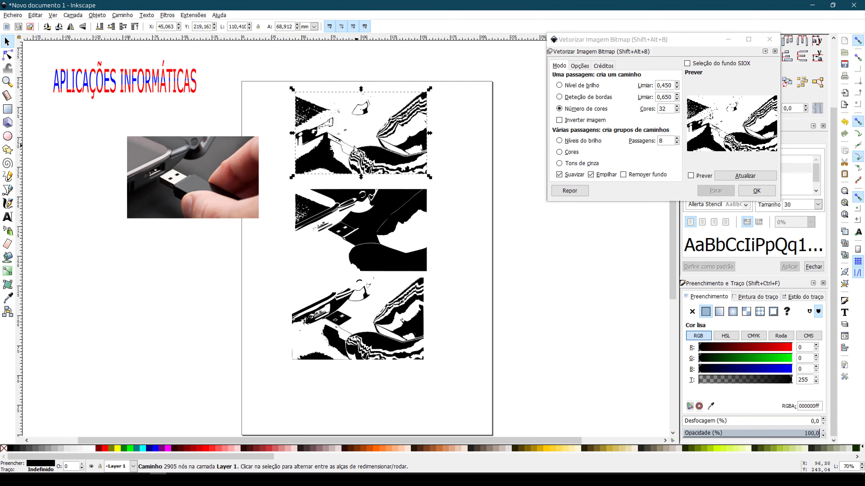
left_click_drag(318, 154, 532, 285)
mouse_move(188, 173)
left_mouse_down()
mouse_move(331, 123)
mouse_move(358, 131)
left_mouse_up()
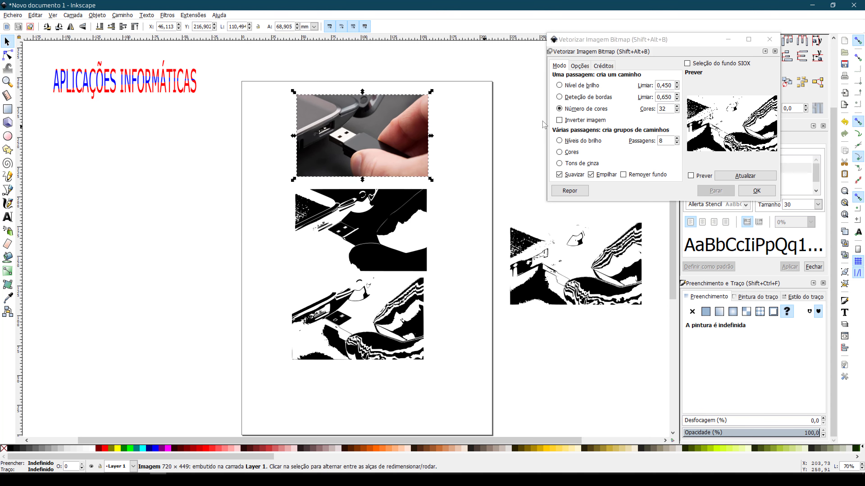
- Trace the photo in single-pass colour-number mode with 64 colours and place the trace outside the page's left edge
left_click(678, 108)
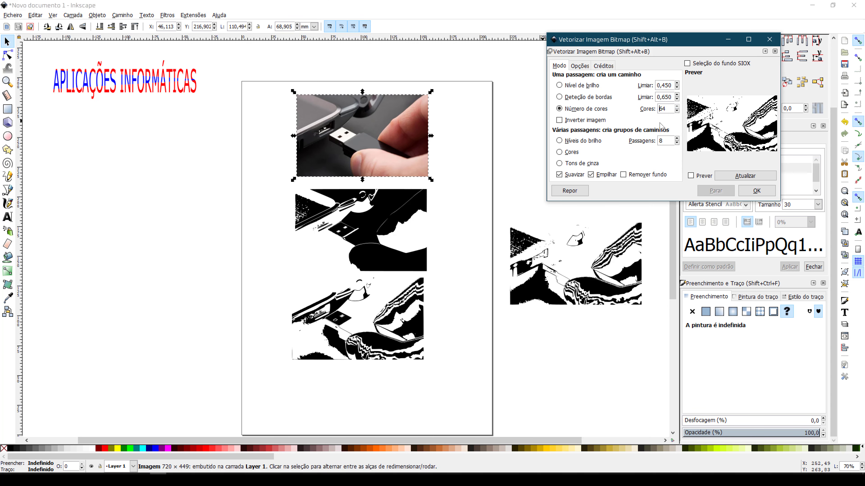
left_click(756, 192)
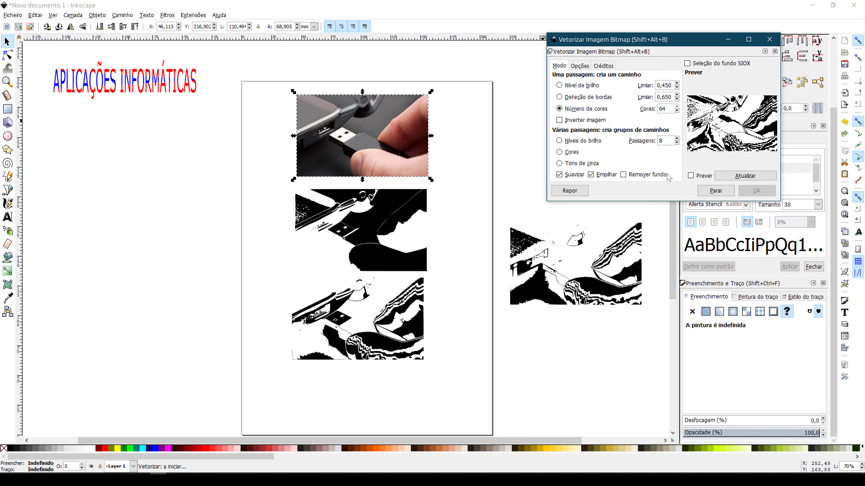
left_click_drag(382, 155, 166, 243)
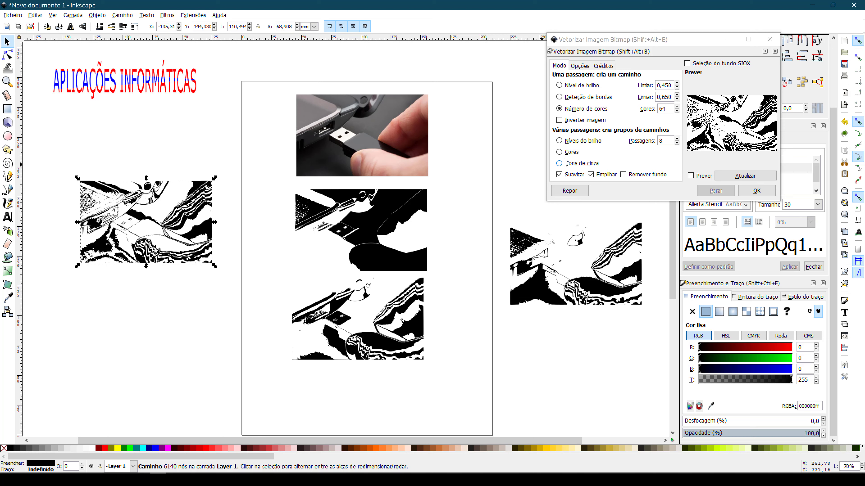
- Trace the photo in multi-pass Cores mode with 8 passes and place the result beneath the 64-colour trace
left_click(560, 152)
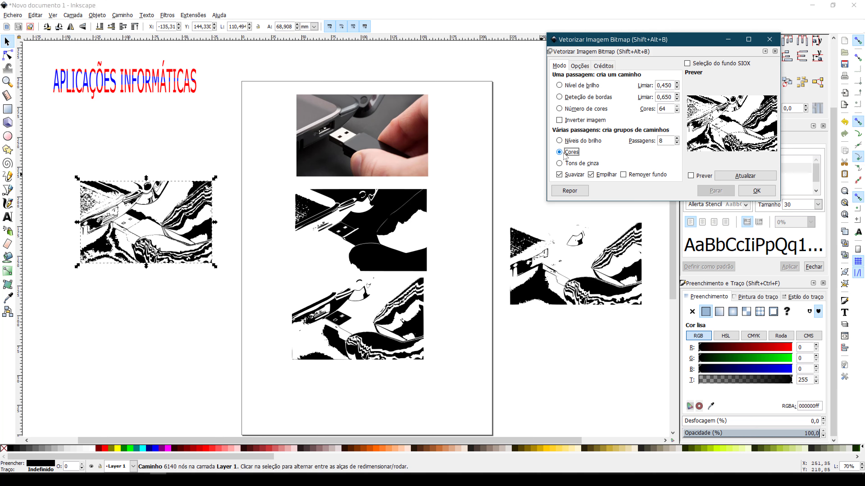
left_click(381, 131)
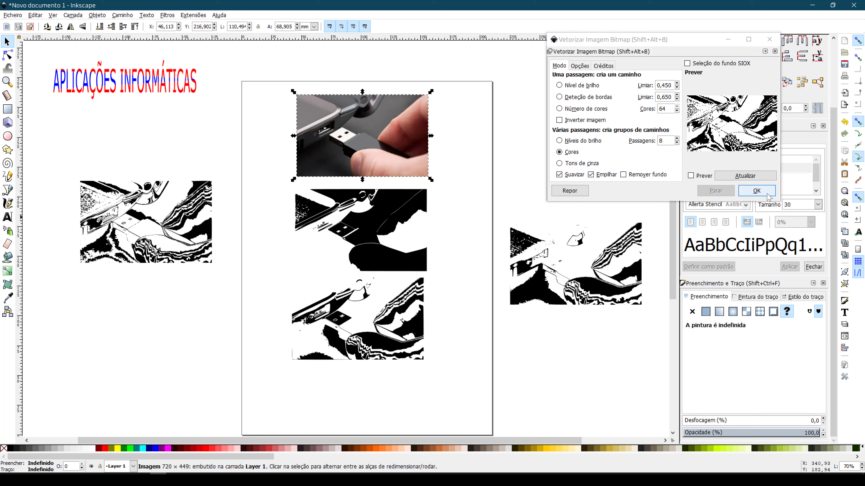
left_click(756, 191)
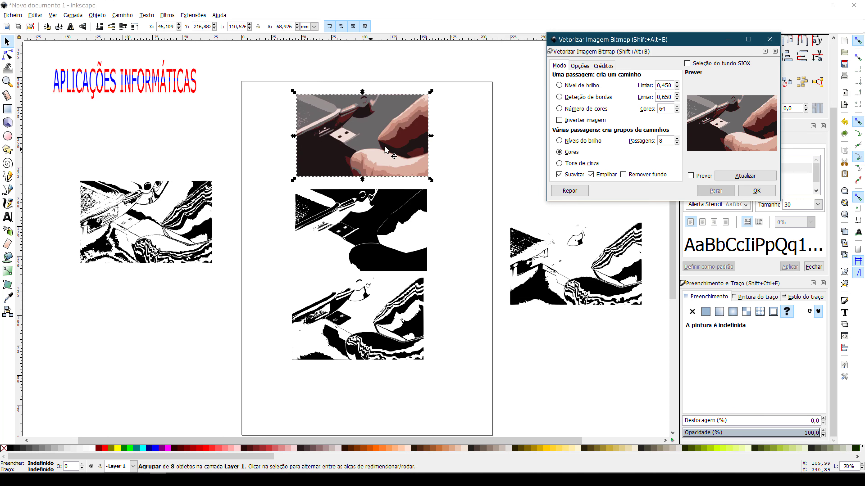
mouse_move(393, 150)
left_mouse_down()
mouse_move(228, 342)
mouse_move(191, 355)
left_mouse_up()
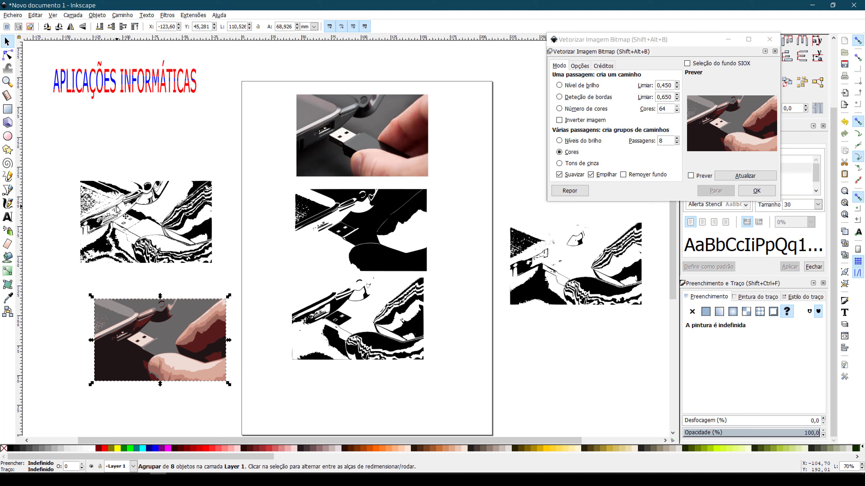
- Move the three remaining black-and-white traces over to the 32-colour trace outside the page's right edge
left_click(127, 256)
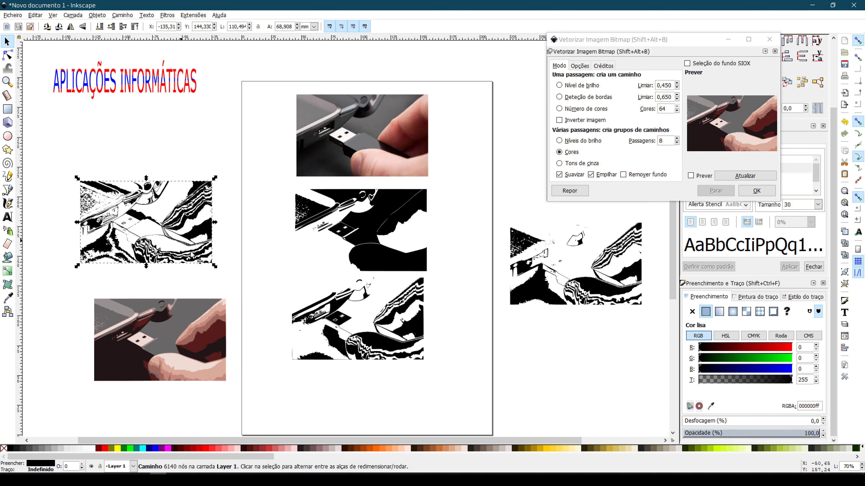
left_click(202, 324)
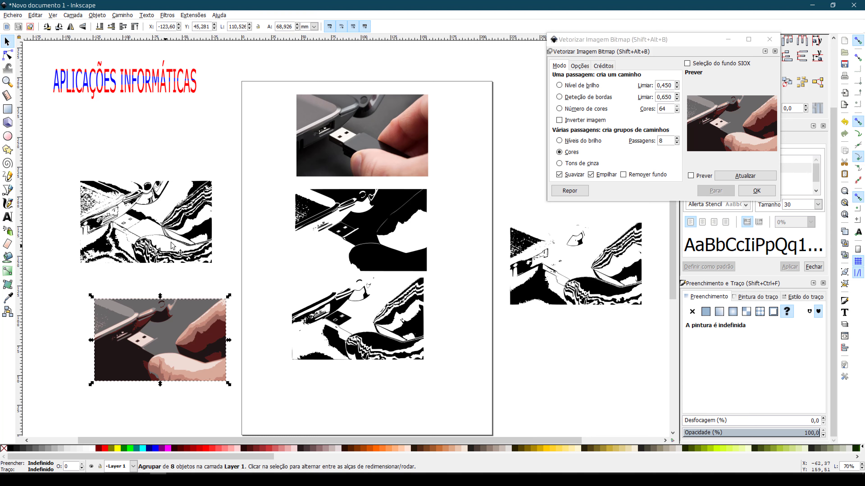
mouse_move(323, 252)
left_mouse_down()
mouse_move(535, 343)
mouse_move(536, 388)
left_mouse_up()
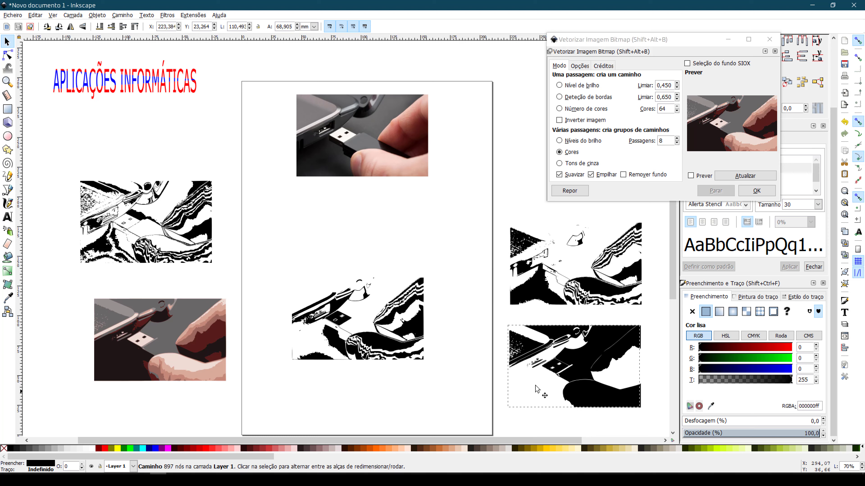
mouse_move(412, 317)
left_mouse_down()
mouse_move(455, 286)
mouse_move(612, 248)
left_mouse_up()
left_click_drag(139, 239, 592, 322)
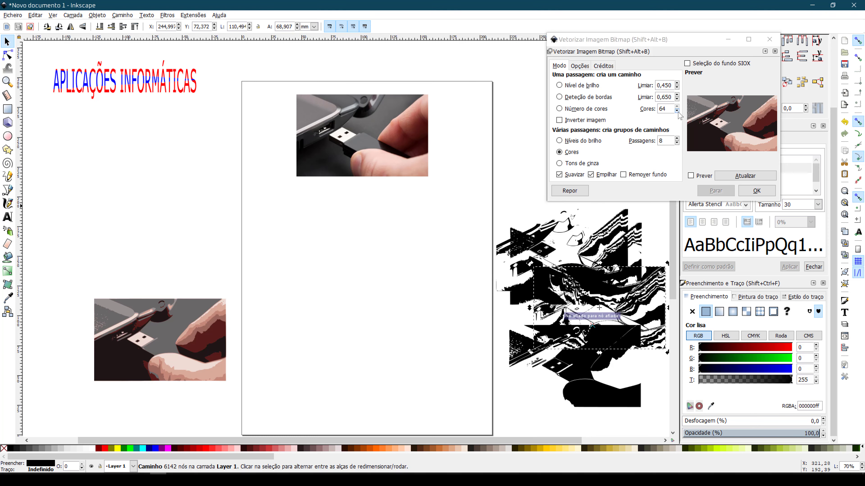
- Trace the photo in multi-pass Cores mode with the colour number at 32 and place the result above the first colour trace
left_click(616, 112)
type("32")
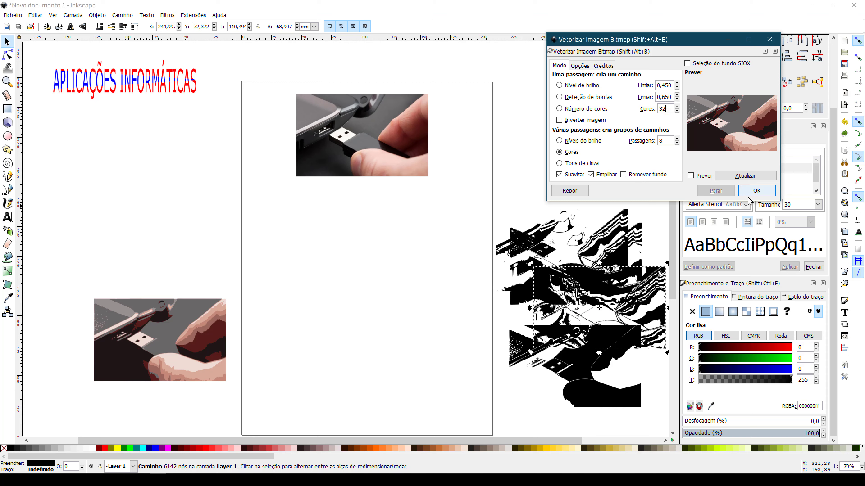
left_click(756, 191)
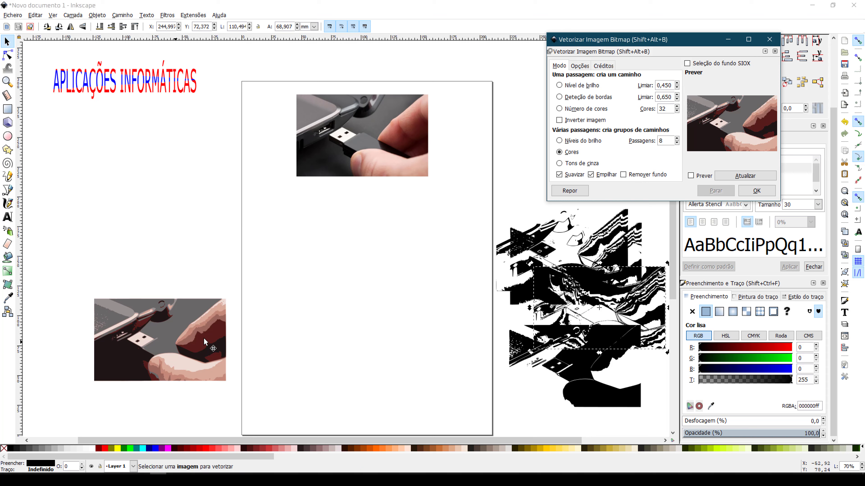
left_click(326, 168)
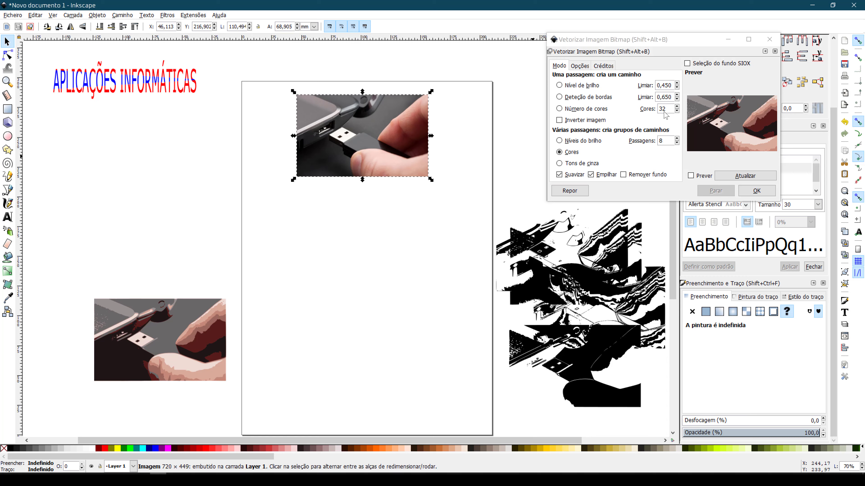
left_click(756, 191)
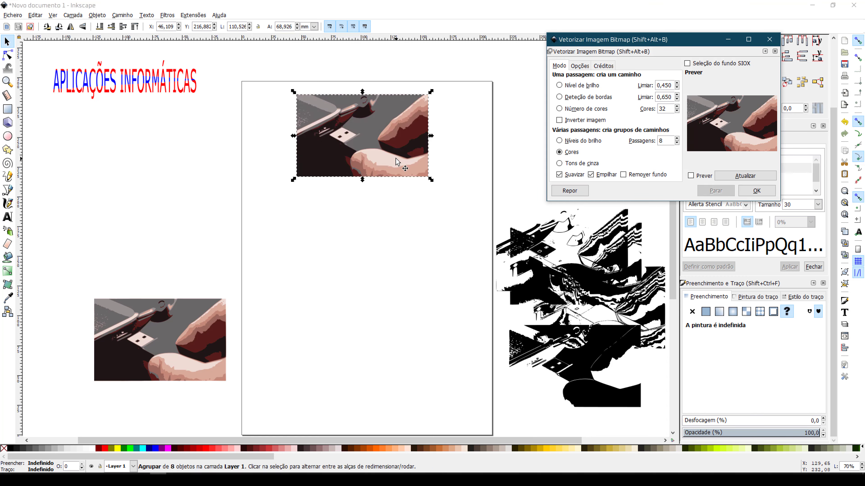
mouse_move(380, 173)
left_mouse_down()
mouse_move(217, 217)
mouse_move(175, 296)
left_mouse_up()
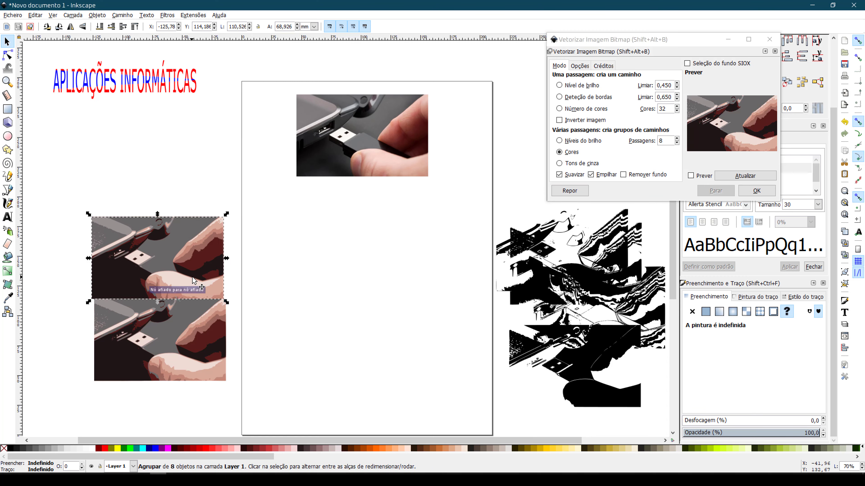
- Trace the photo in multi-pass Cores mode with the colour number at 16 and stack the result above the other two colour traces
left_click(411, 109)
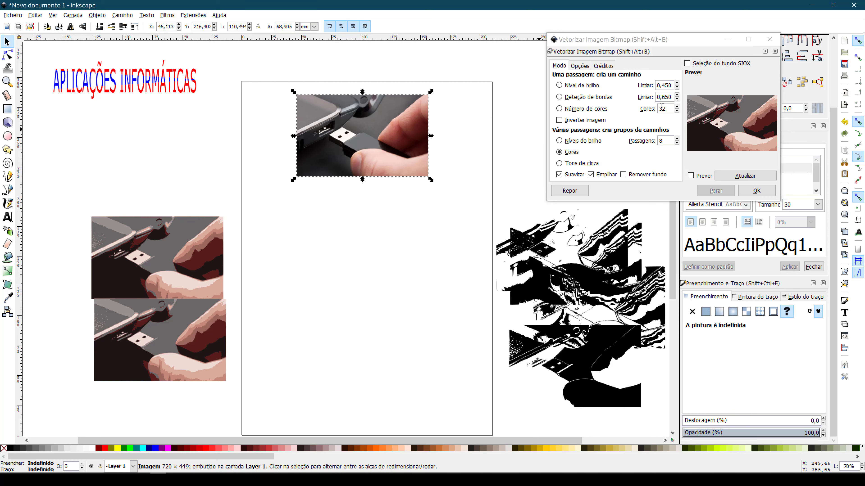
left_click_drag(665, 108, 635, 108)
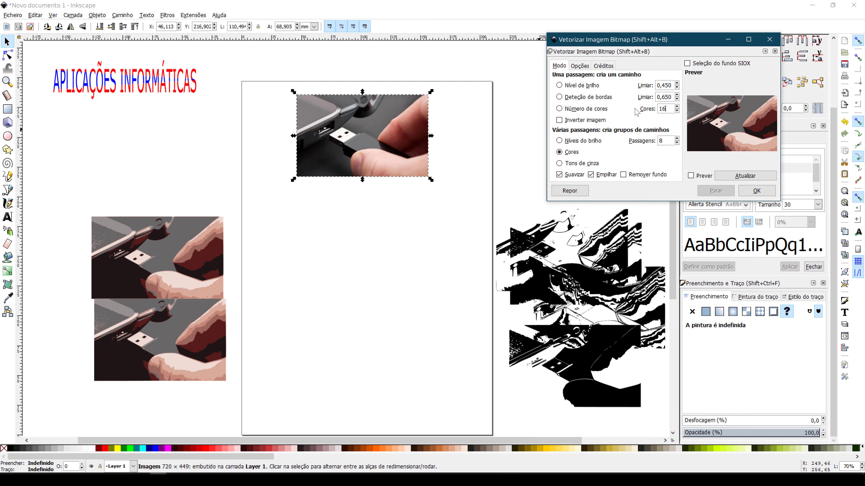
left_click(746, 191)
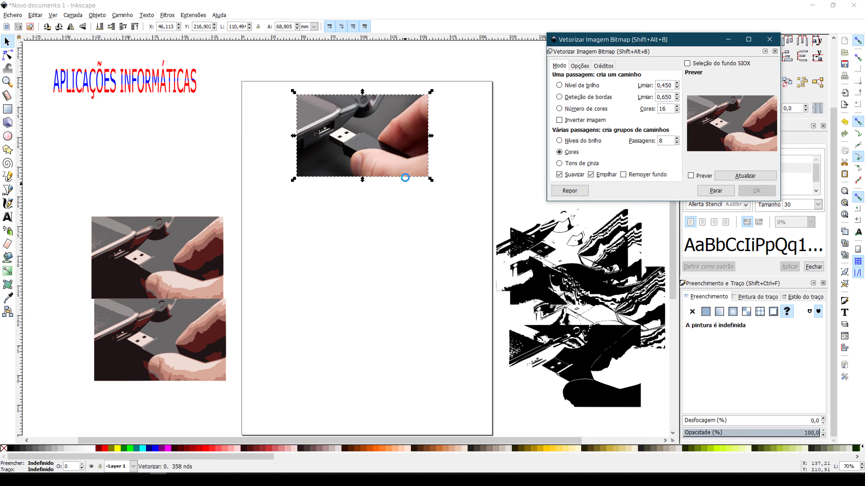
mouse_move(396, 172)
left_mouse_down()
mouse_move(275, 206)
mouse_move(191, 208)
left_mouse_up()
- Trace the photo in multi-pass Cores mode with the colour number at 8 and place the result on the page below the photo
left_click(398, 167)
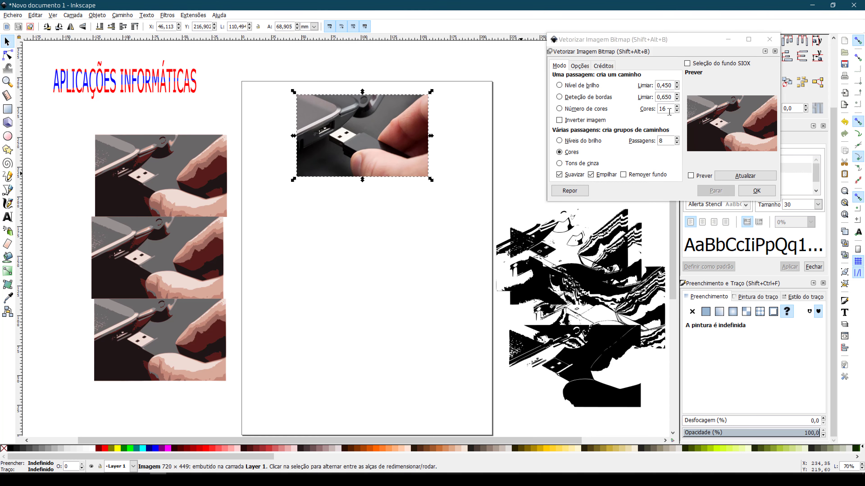
left_click_drag(668, 109, 649, 116)
type("8")
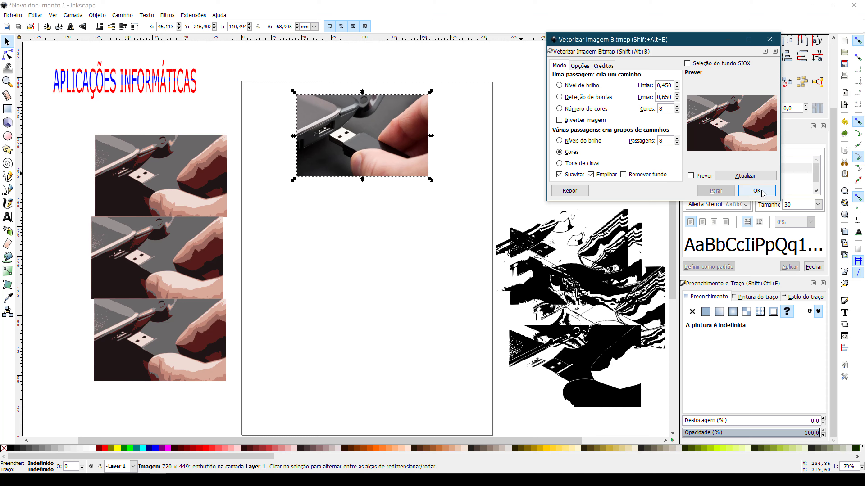
left_click(756, 191)
mouse_move(384, 150)
left_mouse_down()
mouse_move(185, 191)
mouse_move(329, 265)
left_mouse_up()
left_click(370, 371)
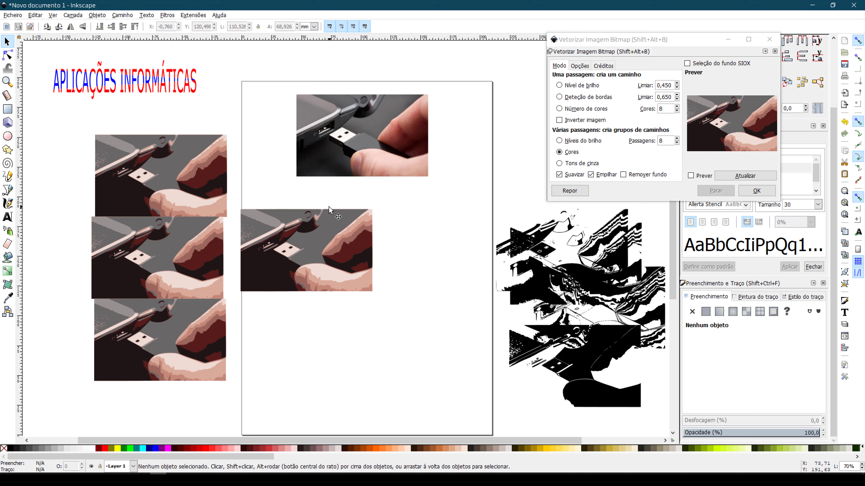
- Enlarge the colour trace on the page to about 632 × 524 mm and inspect its edges
left_click(323, 250)
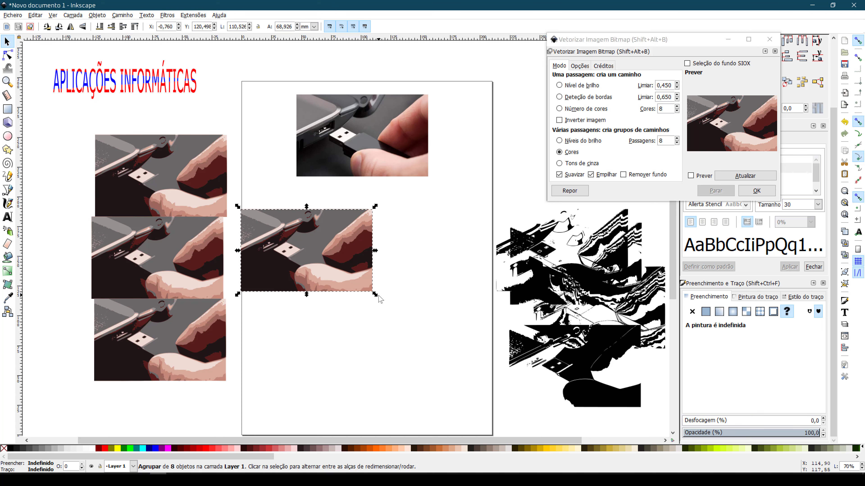
mouse_move(375, 295)
left_mouse_down()
mouse_move(534, 407)
mouse_move(672, 441)
left_mouse_up()
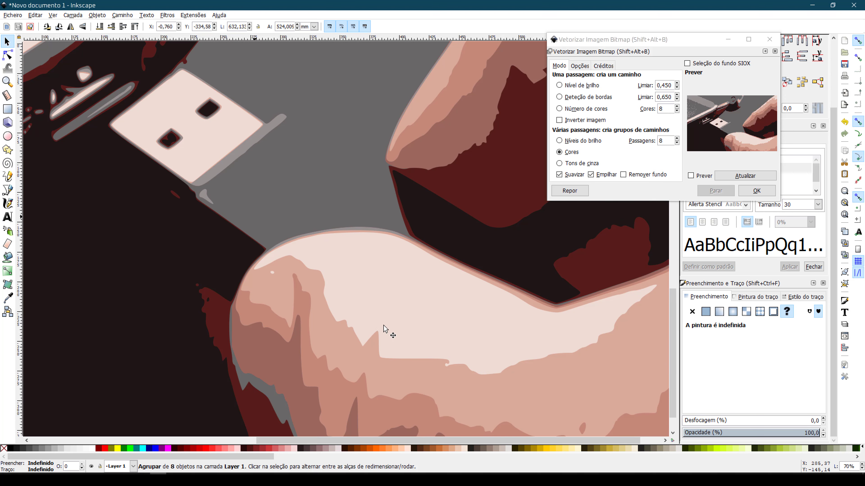
scroll(405, 313, "down", 5)
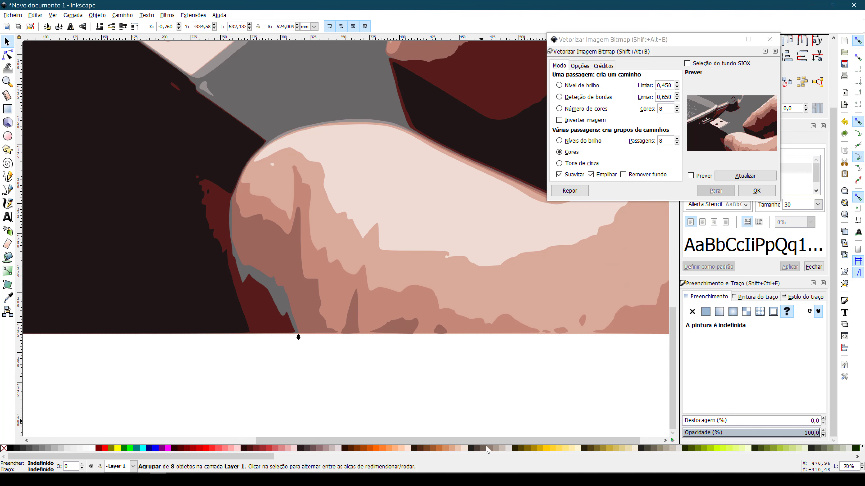
- Lock the proportions of the enlarged colour trace and set its width to 100 mm
left_click(258, 26)
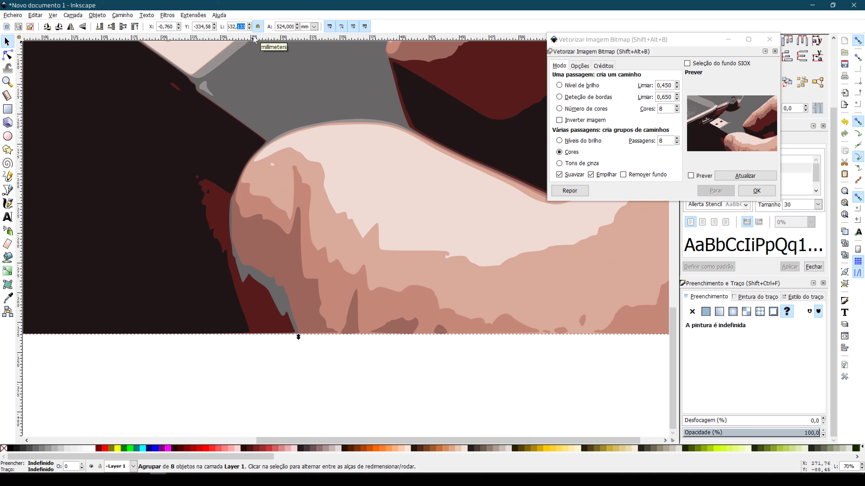
key("ctrl+a")
type("6")
type("0")
key("Return")
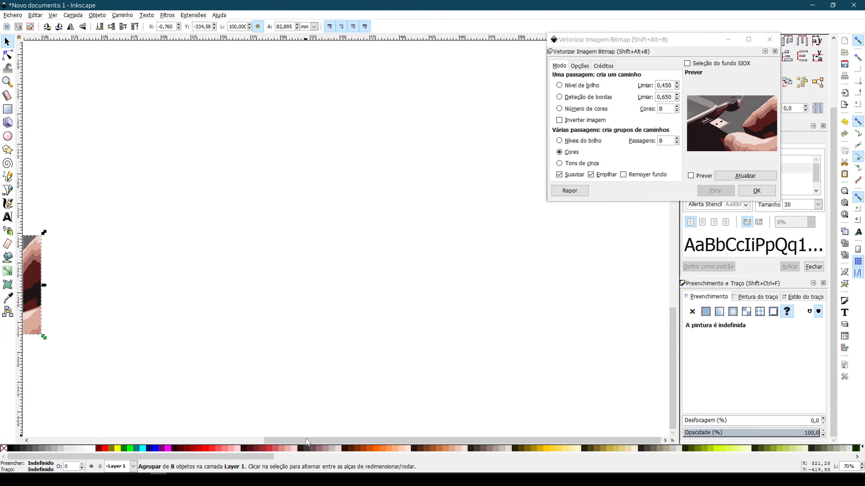
- Move the resized colour trace beneath the column of colour traces beside the page
left_click_drag(305, 440, 70, 441)
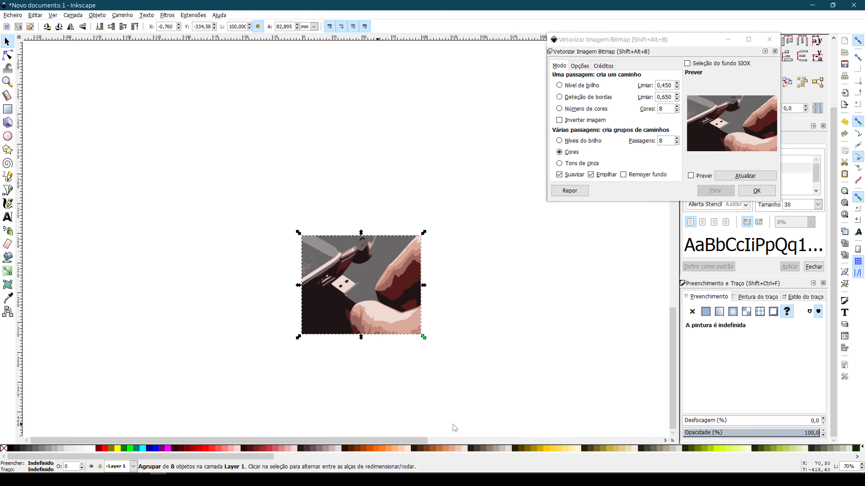
left_click_drag(324, 280, 348, 78)
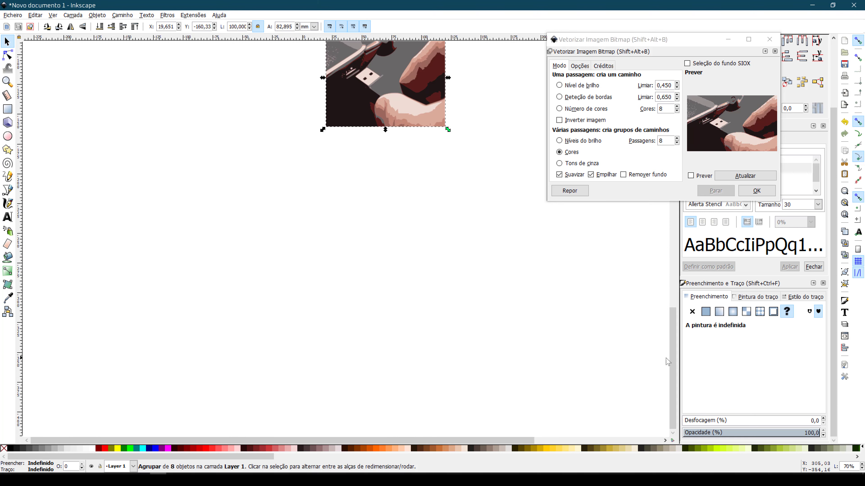
left_click_drag(672, 362, 672, 266)
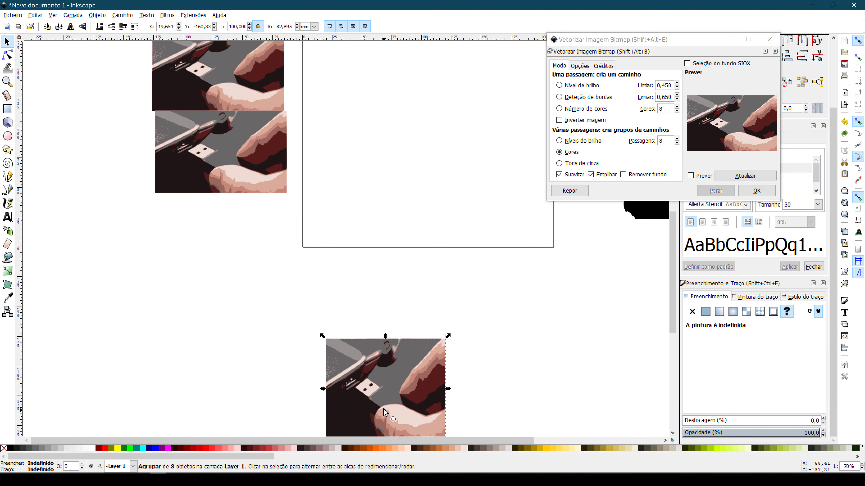
mouse_move(384, 412)
left_mouse_down()
mouse_move(210, 267)
mouse_move(210, 275)
left_mouse_up()
scroll(268, 367, "up", 5)
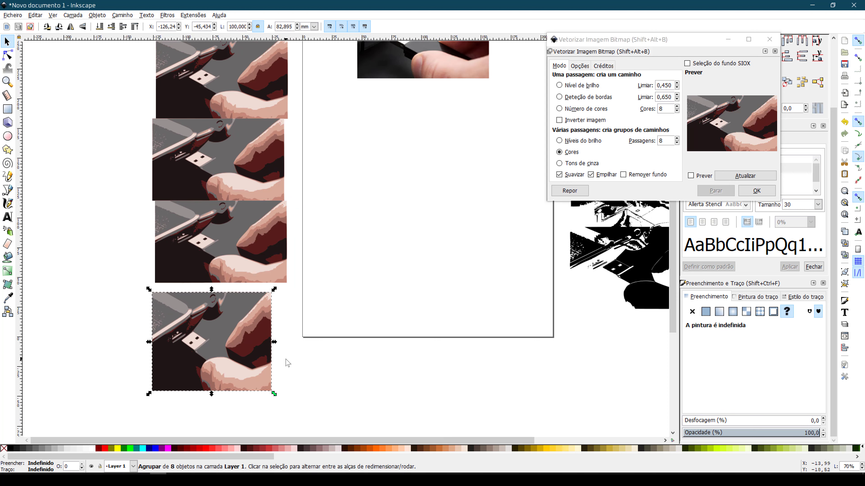
- Move the original USB photo to the upper-left corner of the page
scroll(287, 364, "up", 5)
scroll(308, 356, "down", 1)
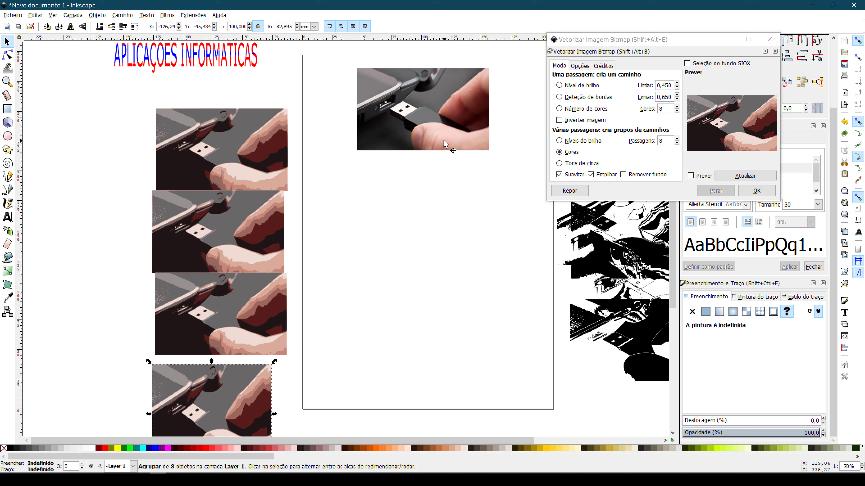
left_click_drag(443, 140, 396, 136)
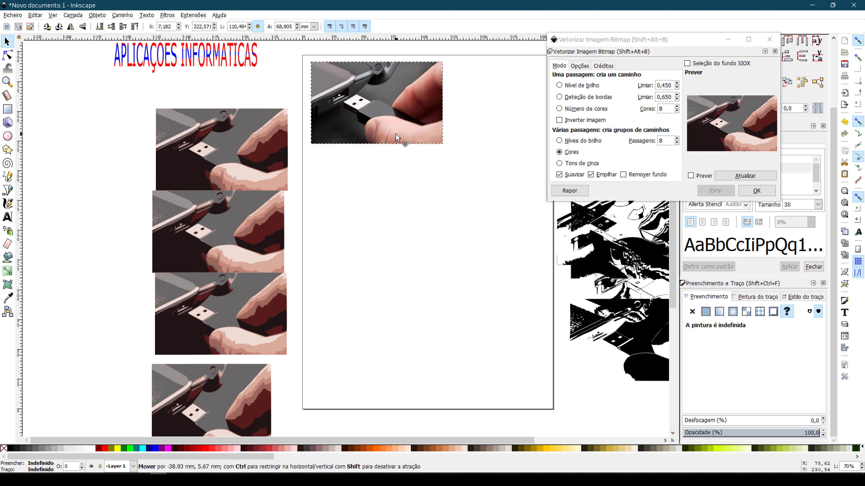
left_click(397, 204)
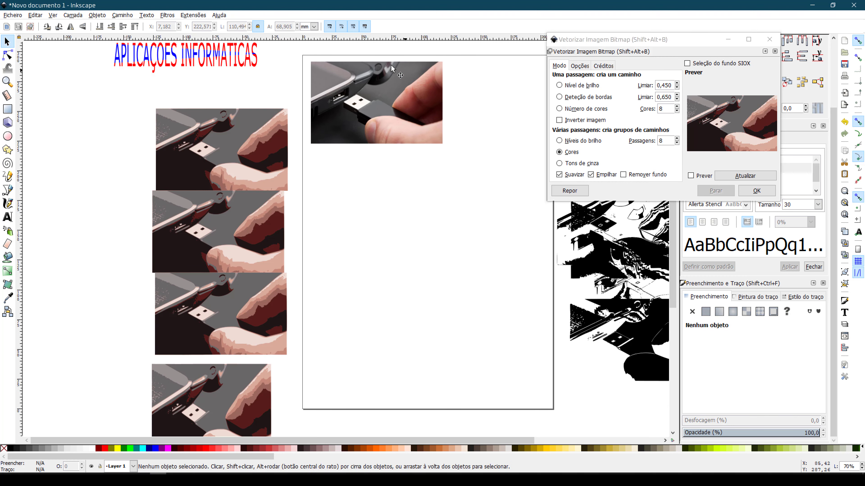
- Import the auction image and place it below the photo, scaled proportionally to about 89 mm square
left_click(17, 17)
left_click(43, 103)
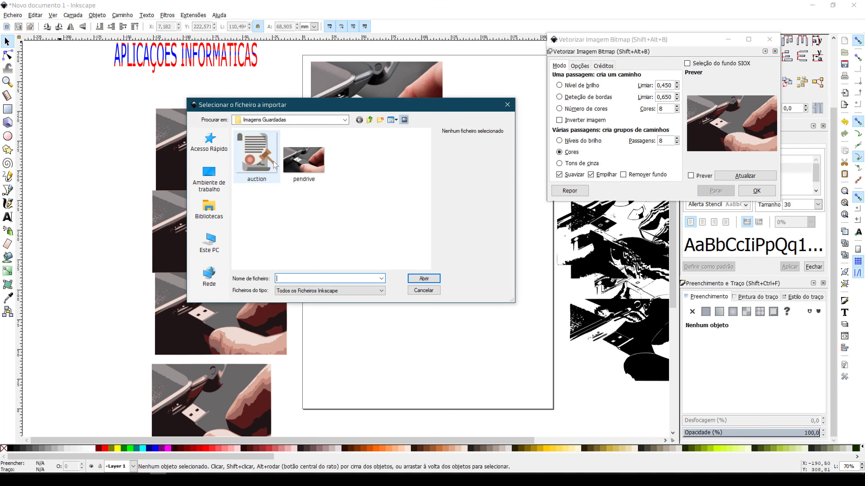
left_click(274, 165)
left_click(410, 278)
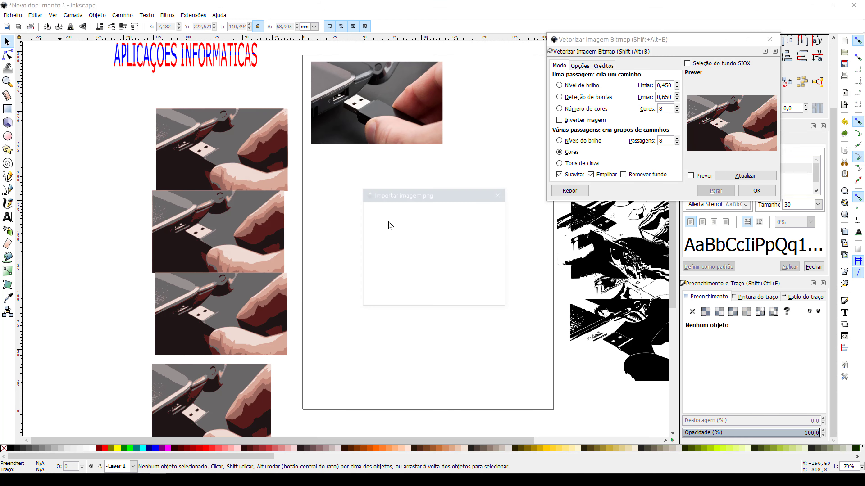
left_click(487, 300)
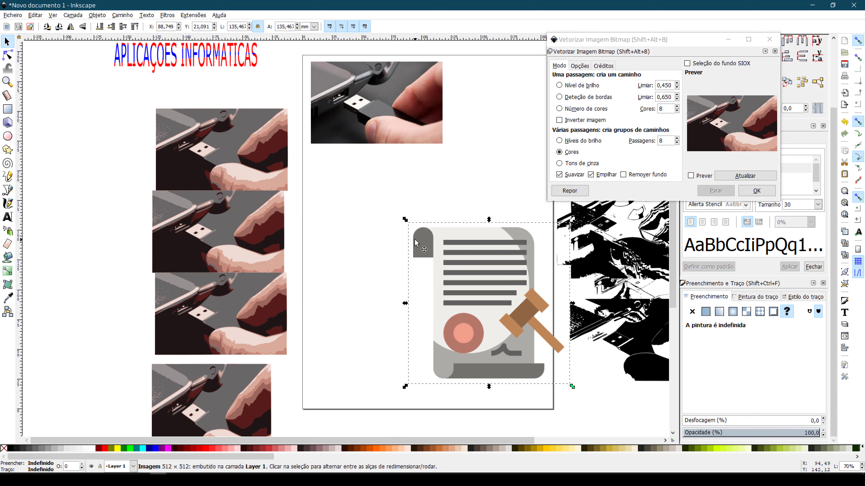
left_click_drag(471, 264, 353, 182)
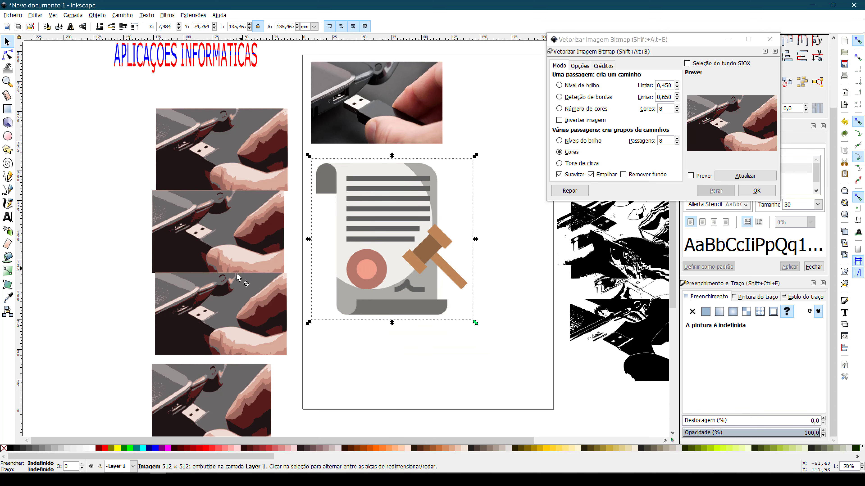
left_click_drag(476, 323, 430, 269)
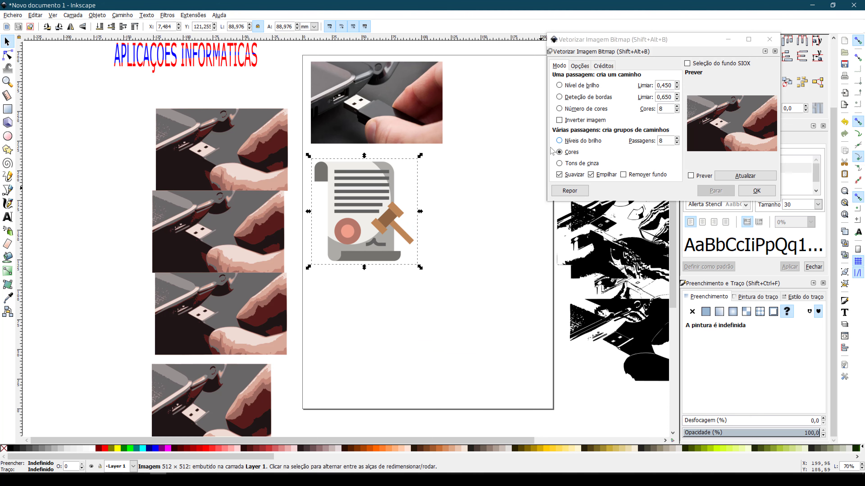
- Trace the auction image with edge detection at threshold 0,650 and place the outline to the right of the original
left_click(559, 97)
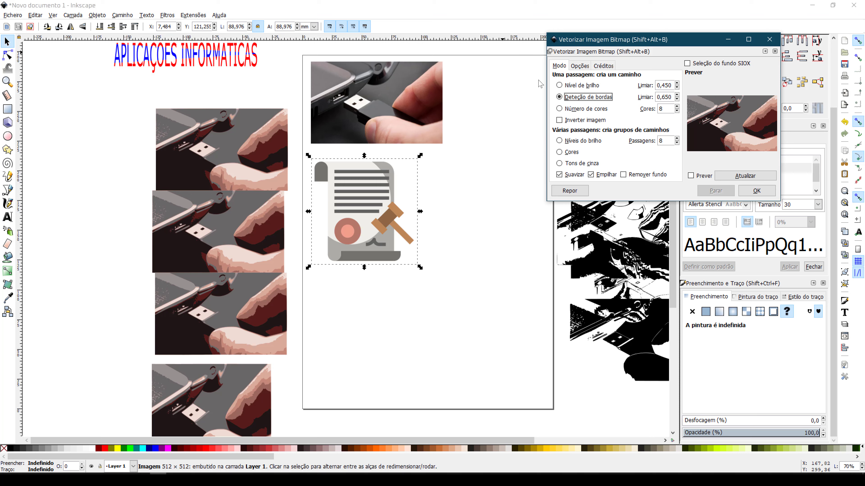
left_click(751, 192)
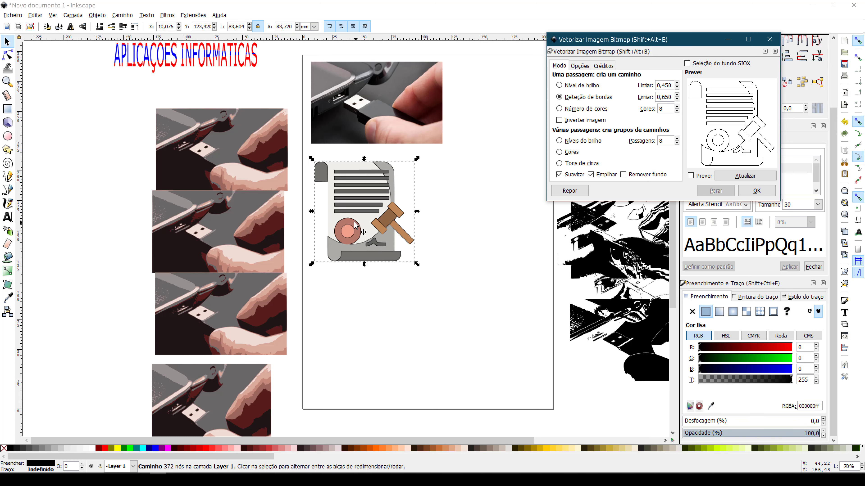
left_click_drag(362, 210, 460, 217)
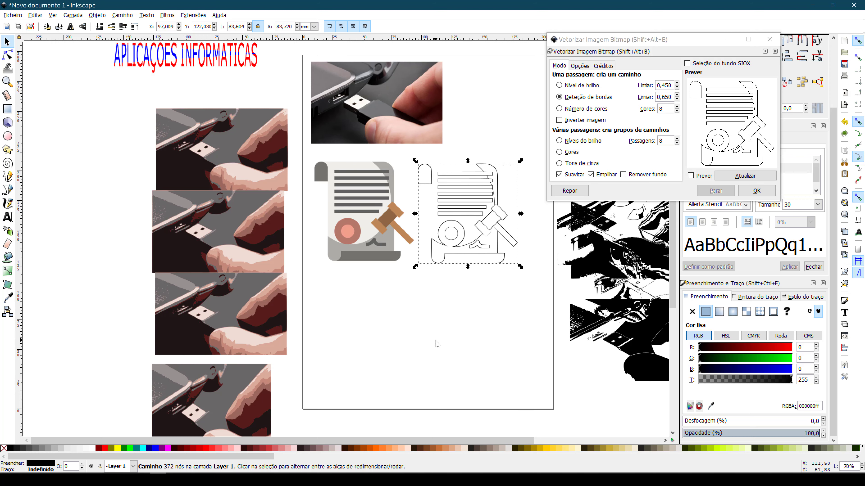
- Trace the auction image with edge detection at threshold 1,000 and place the outline below the first one
left_click(437, 344)
left_click(365, 252)
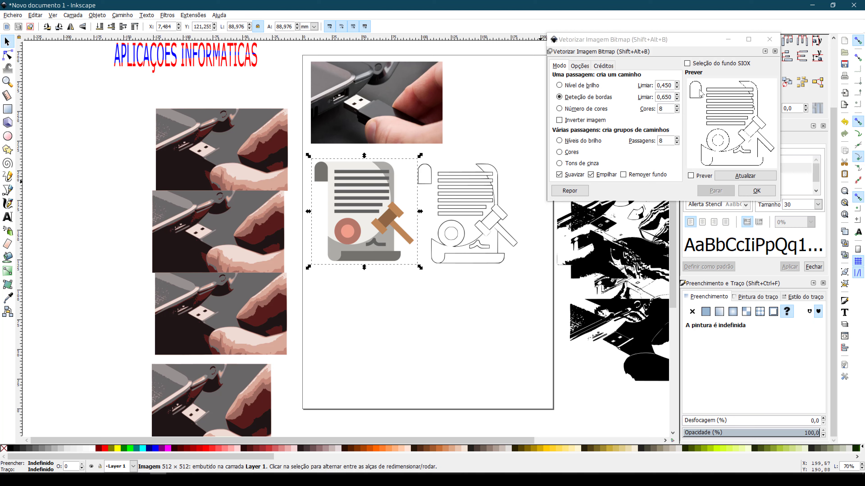
left_click(677, 95)
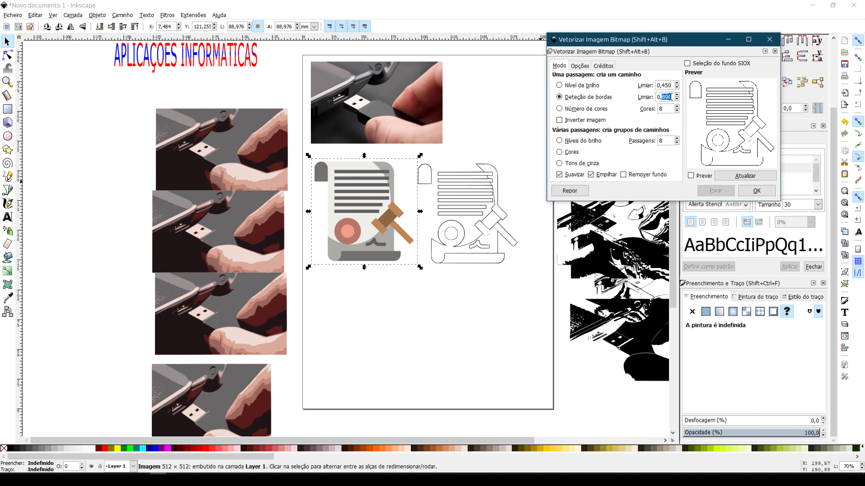
type("1")
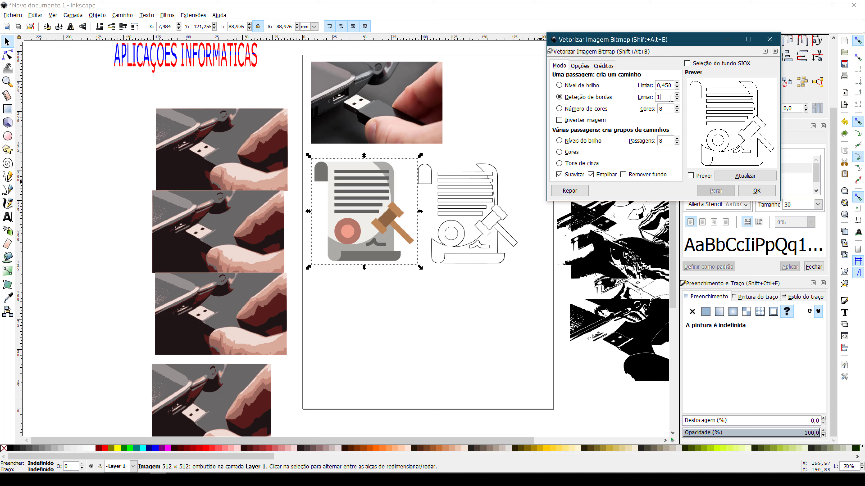
left_click(756, 191)
mouse_move(378, 204)
left_mouse_down()
mouse_move(437, 326)
mouse_move(486, 319)
left_mouse_up()
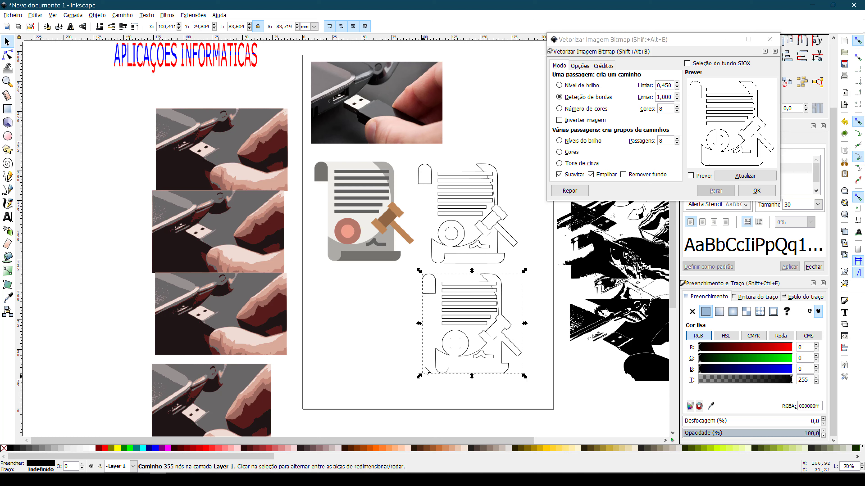
- Trace the auction image with edge detection at threshold 0,100 and place the outline beneath the original image
left_click(388, 348)
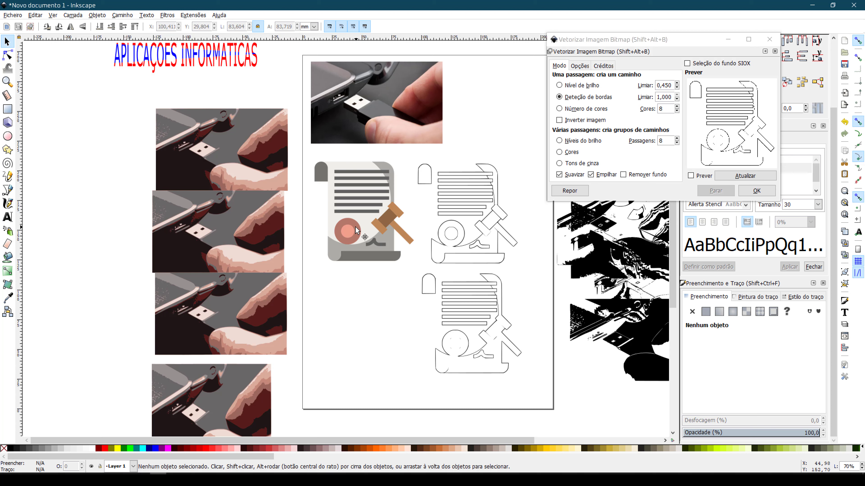
left_click(363, 237)
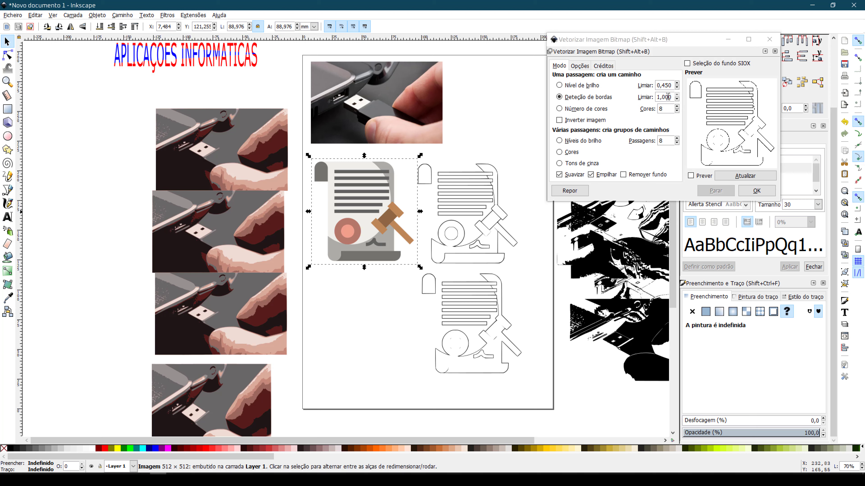
left_click(659, 97)
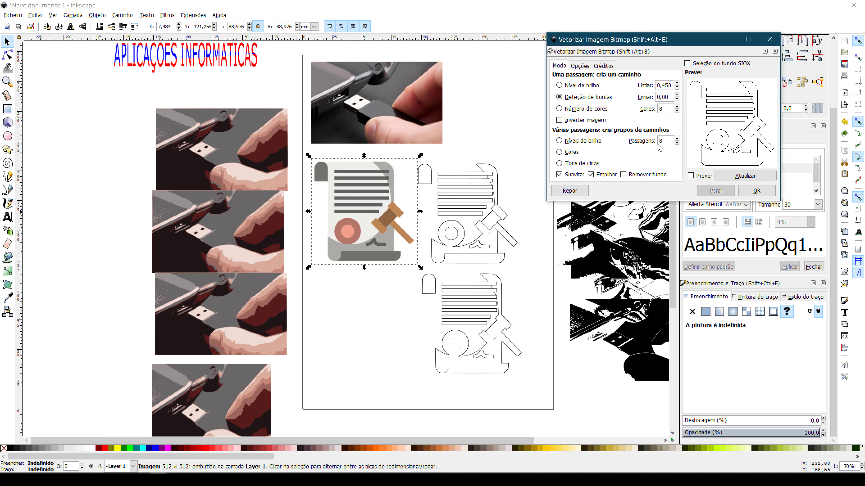
left_click(757, 191)
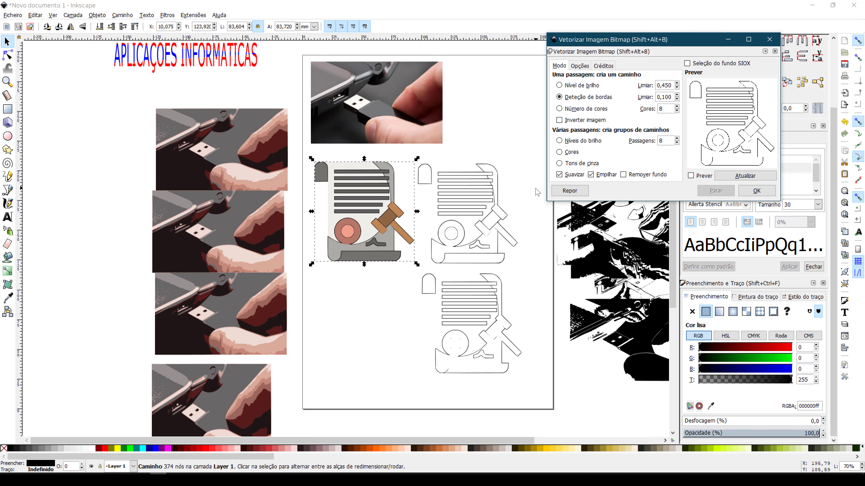
left_click_drag(390, 232, 381, 342)
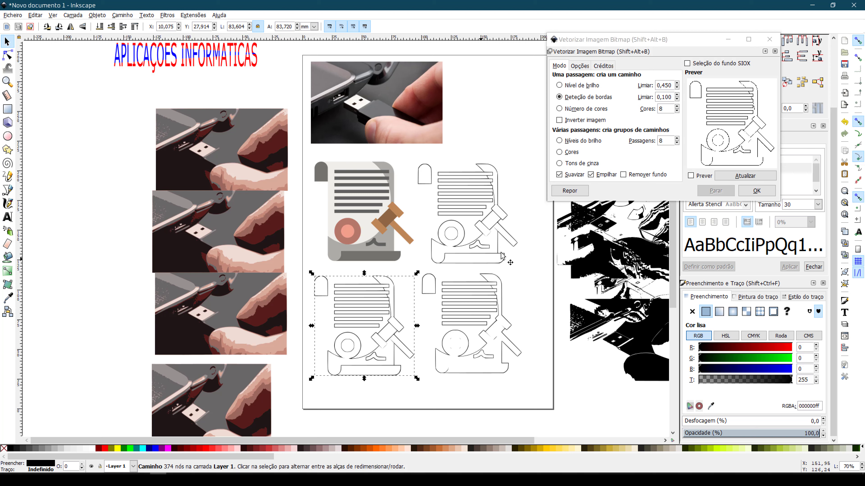
left_click(540, 335)
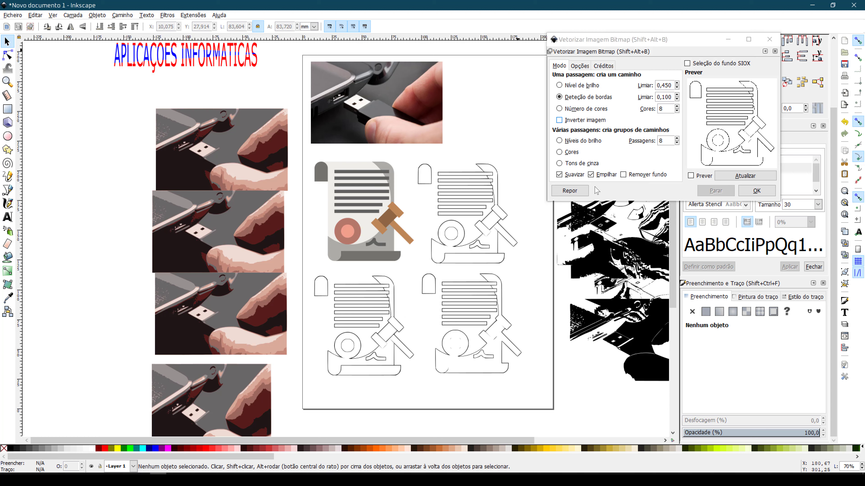
- Enlarge the auction image to about 92 mm square and shrink the outline beneath it to about 78 mm wide
left_click(357, 325)
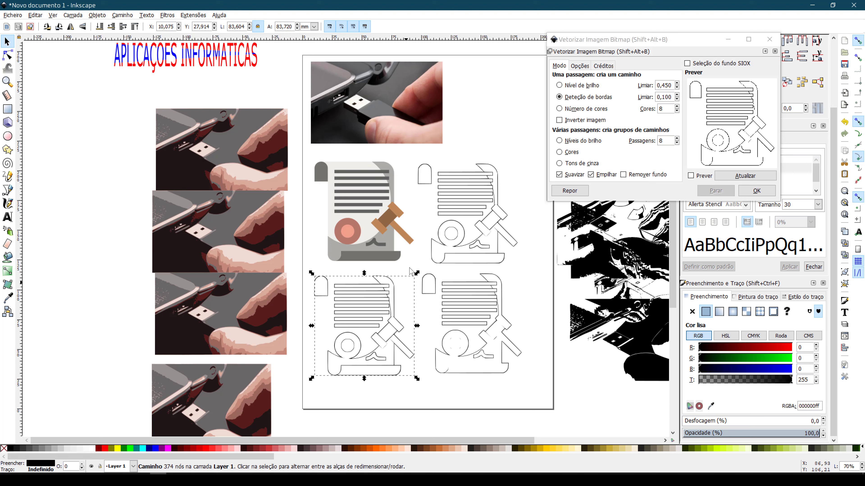
left_click(396, 252)
mouse_move(421, 158)
left_mouse_down()
mouse_move(536, 49)
mouse_move(608, 4)
mouse_move(469, 100)
mouse_move(392, 177)
mouse_move(439, 132)
mouse_move(425, 153)
left_mouse_up()
scroll(359, 300, "down", 6)
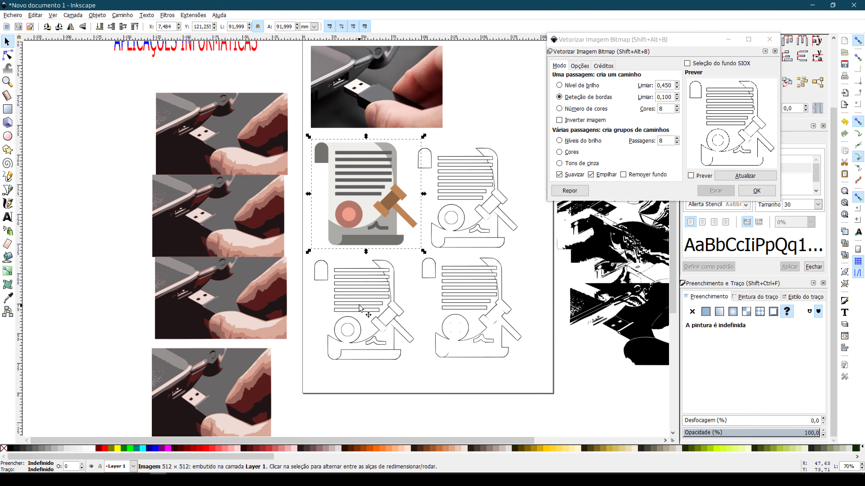
left_click(360, 308)
mouse_move(416, 258)
left_mouse_down()
mouse_move(541, 112)
mouse_move(526, 112)
mouse_move(340, 238)
mouse_move(409, 232)
left_mouse_up()
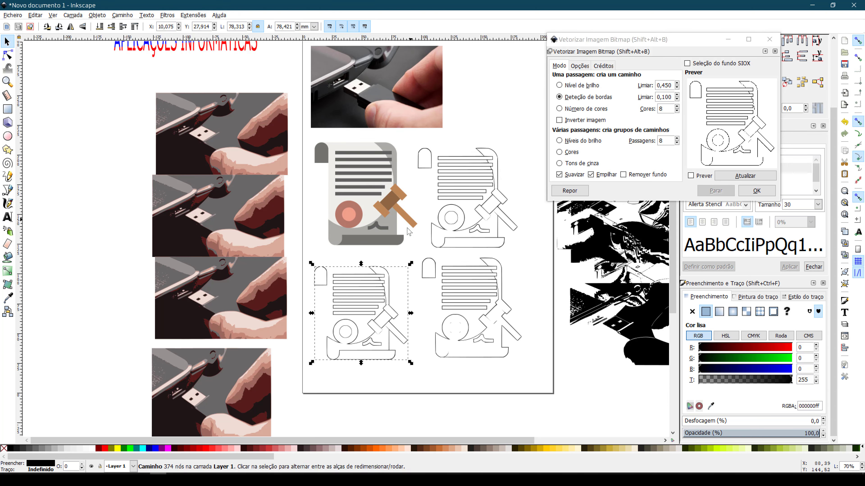
left_click(67, 251)
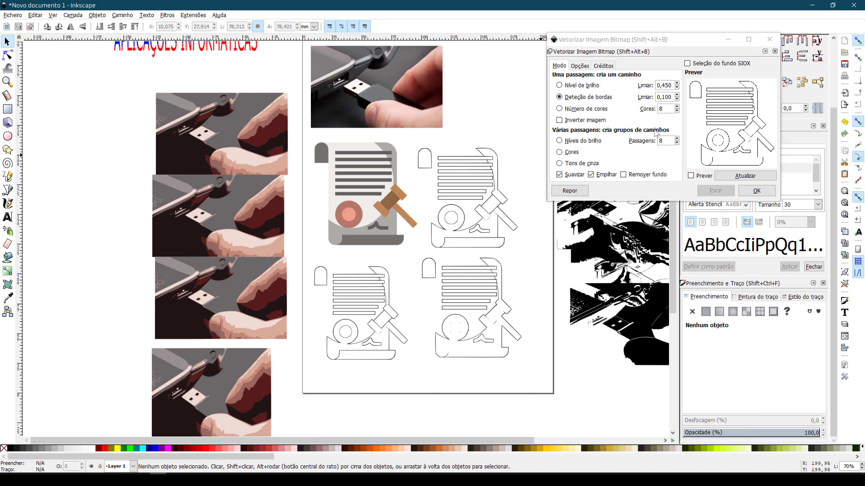
- Ungroup the second colour trace in the column and move its pale pink layer out to the left of the column
left_click(256, 245)
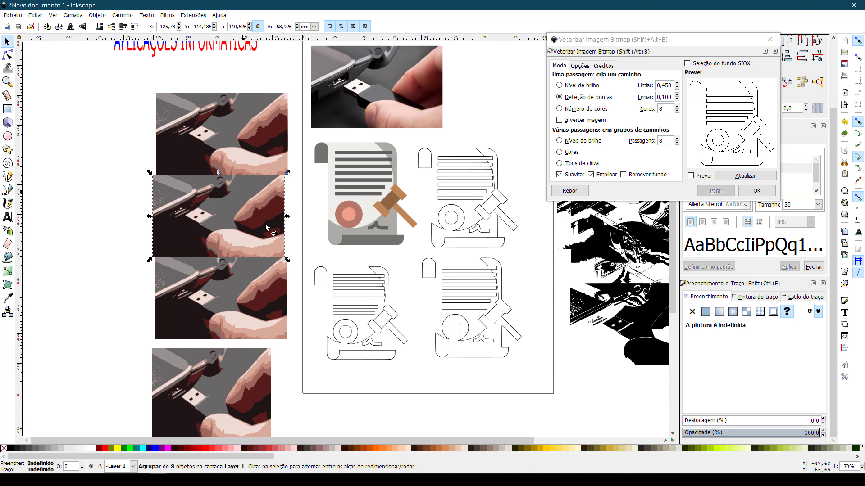
right_click(244, 241)
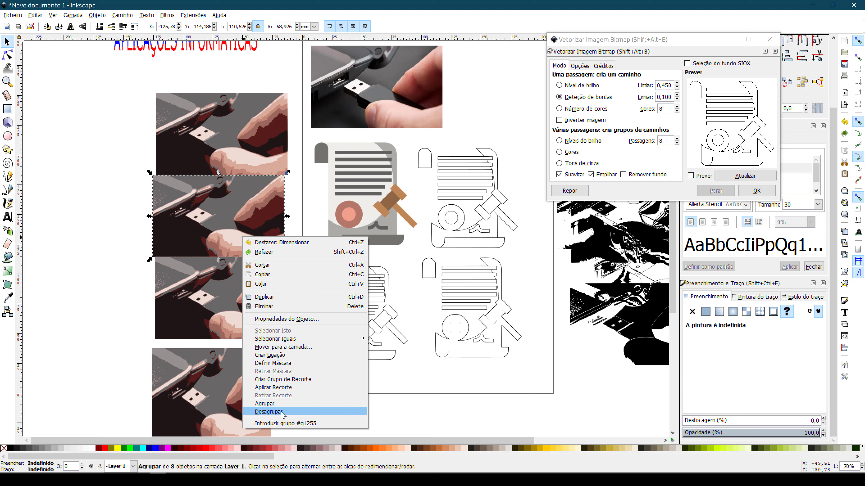
left_click(268, 412)
left_click(97, 245)
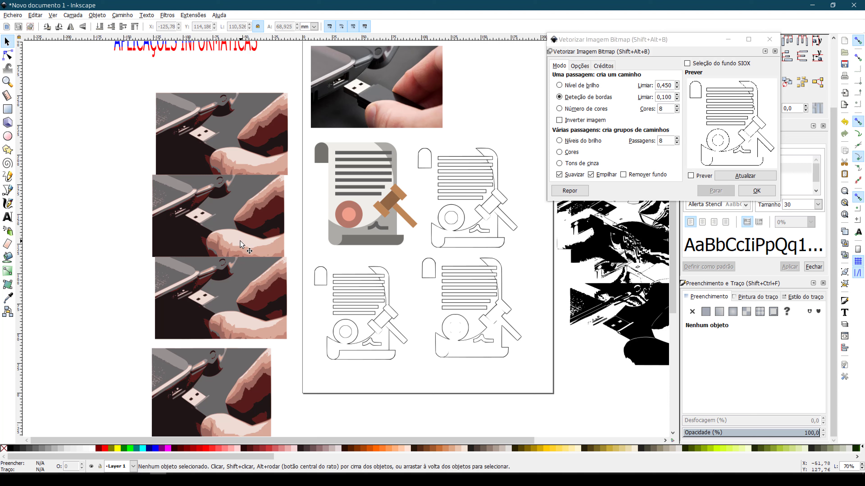
mouse_move(240, 244)
left_mouse_down()
mouse_move(110, 196)
mouse_move(110, 168)
left_mouse_up()
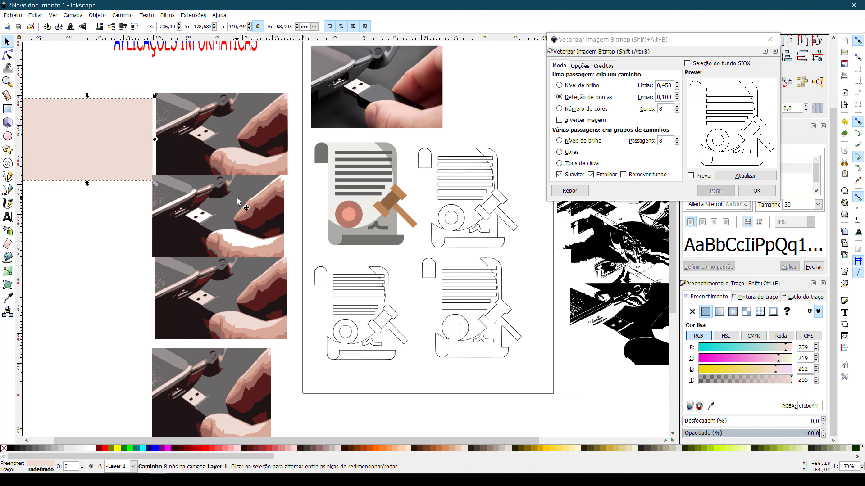
- Separate the dark grey and light grey layers of the ungrouped colour trace and move them out beneath the pale pink layer
mouse_move(227, 213)
left_mouse_down()
mouse_move(108, 235)
mouse_move(82, 308)
left_mouse_up()
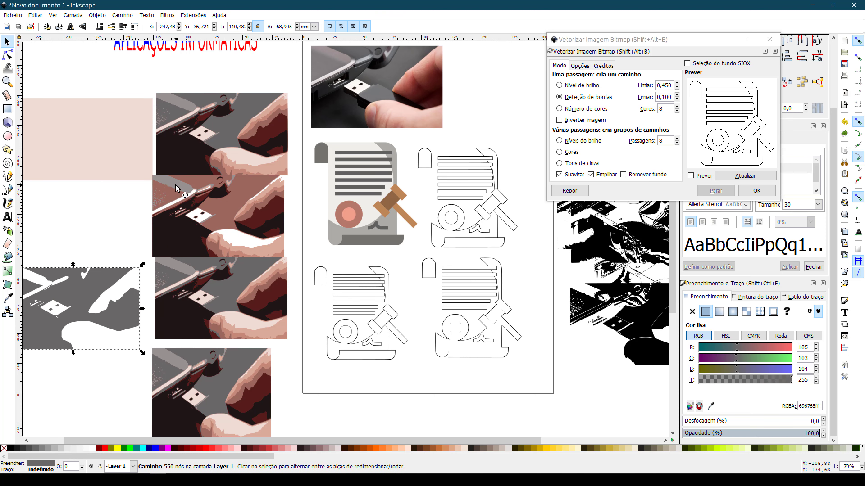
mouse_move(177, 190)
left_mouse_down()
mouse_move(204, 195)
mouse_move(66, 203)
left_mouse_up()
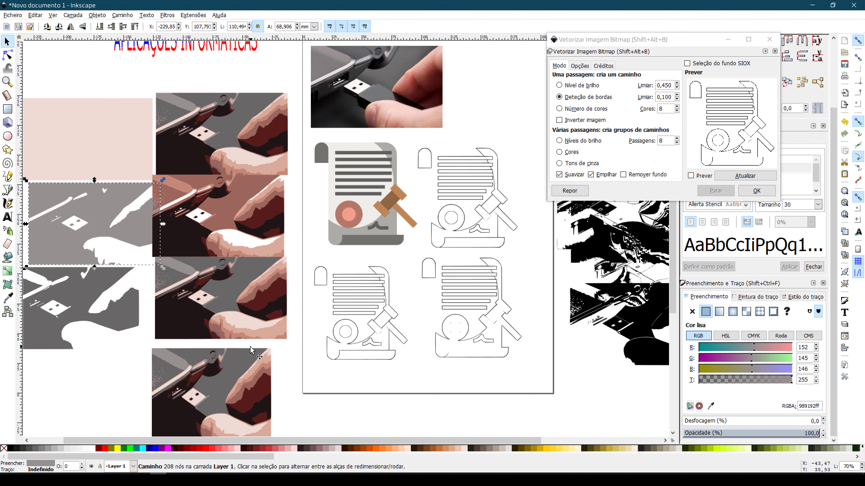
scroll(275, 258, "up", 2)
scroll(210, 98, "down", 1)
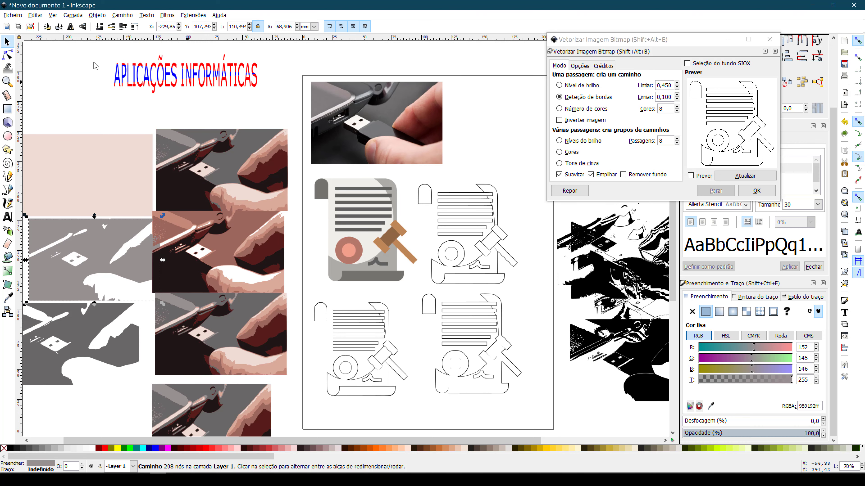
- Delete the pale pink layer, the stacked colour traces, the auction image and all of its outlines, keeping the USB photo
left_click(67, 184)
key("Delete")
left_click_drag(71, 127, 524, 393)
key("Delete")
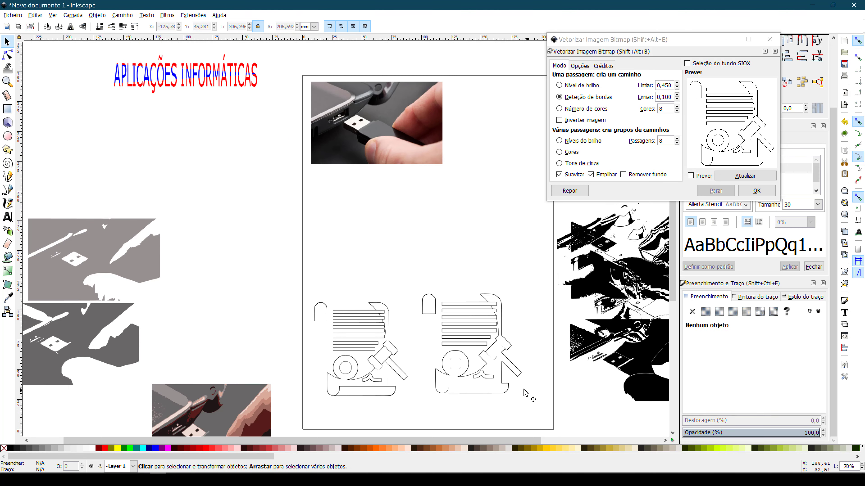
left_click_drag(82, 183, 185, 407)
key("Delete")
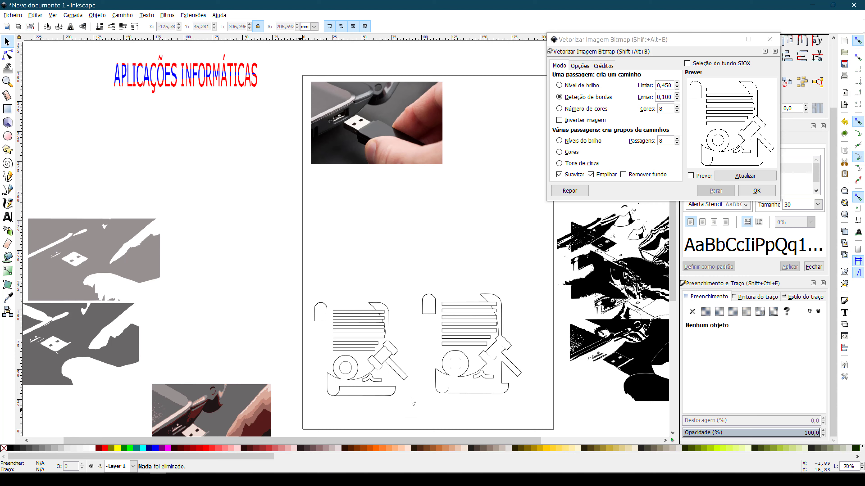
left_click_drag(295, 271, 578, 442)
key("Delete")
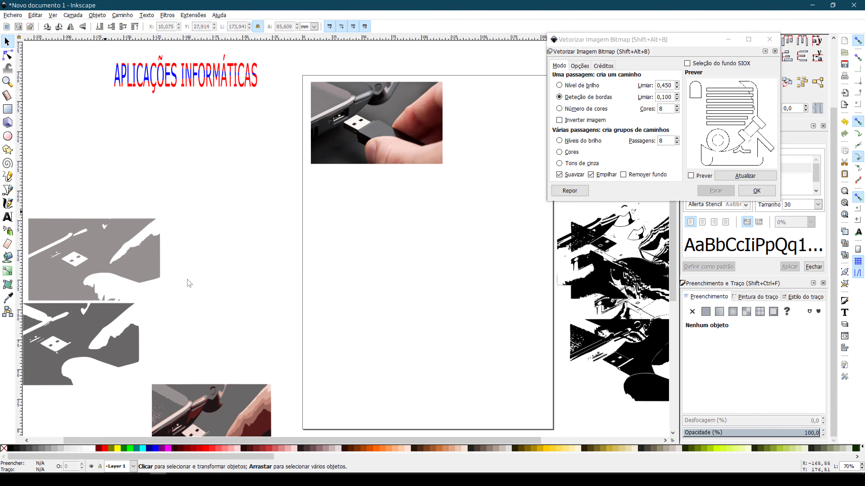
- Delete the two grey layers and the remaining colour trace outside the page, below the APLICAÇÕES INFORMÁTICAS text
scroll(345, 440, "left", 3)
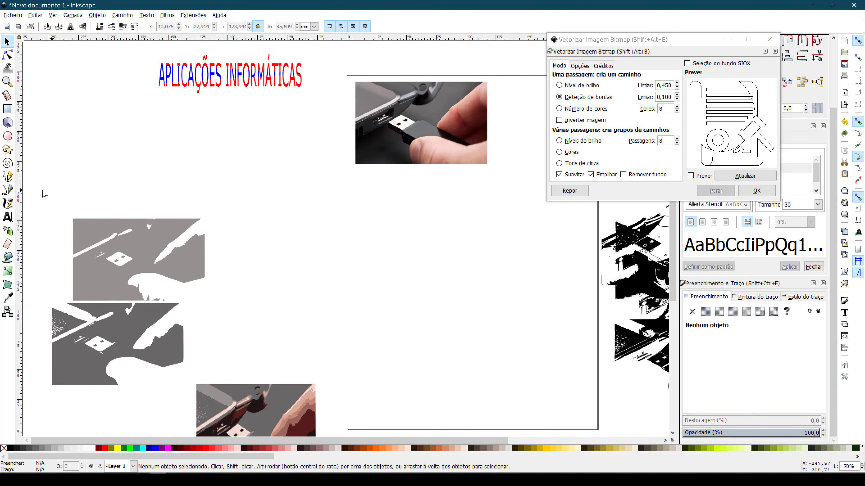
left_click_drag(30, 188, 357, 442)
key("Delete")
- Delete all the black-and-white traces lying beside the page
scroll(345, 229, "up", 10)
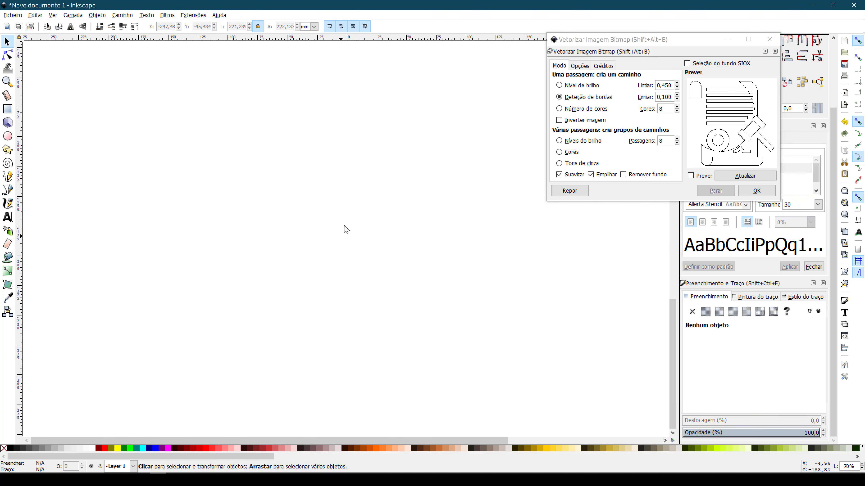
scroll(332, 340, "up", 6)
scroll(439, 367, "right", 13)
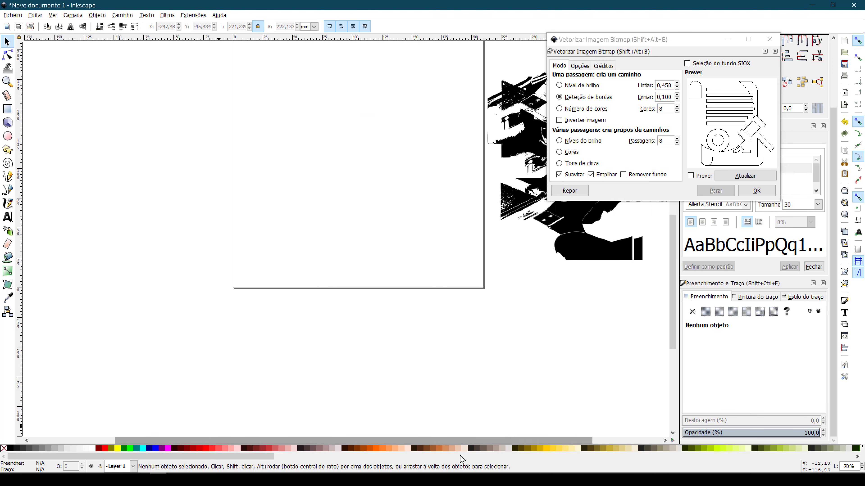
mouse_move(618, 336)
left_mouse_down()
mouse_move(444, 58)
mouse_move(391, 50)
left_mouse_up()
- Move the APLICAÇÕES INFORMÁTICAS text onto the page, just below the USB photo
scroll(370, 248, "up", 10)
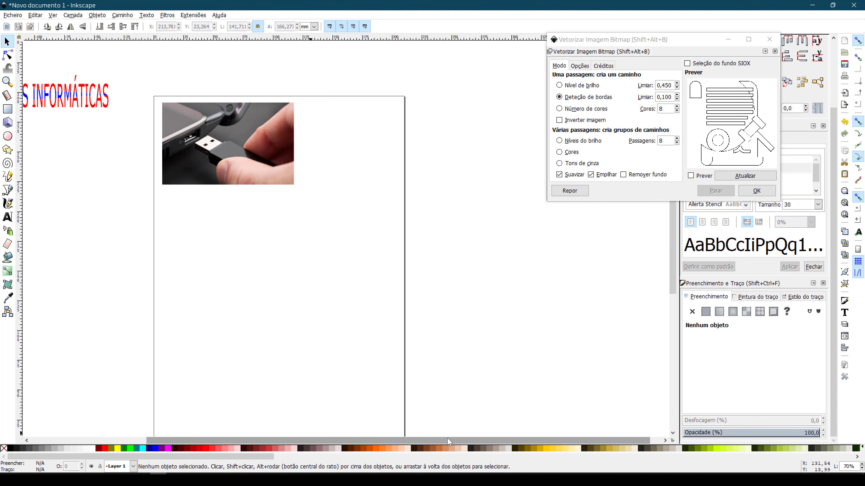
scroll(414, 440, "left", 6)
left_click_drag(41, 58, 239, 147)
left_click_drag(143, 111, 370, 228)
left_click(114, 300)
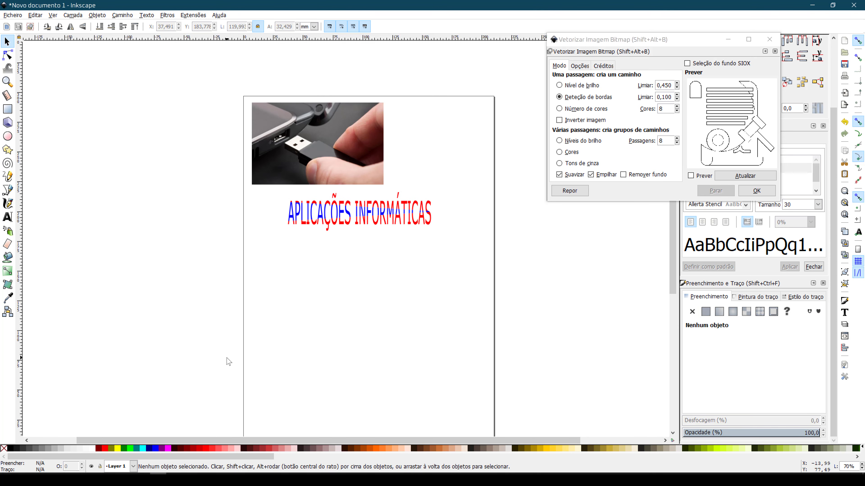
- Draw a green rectangle about 139 mm wide and 39 mm high and place it below the APLICAÇÕES INFORMÁTICAS text
scroll(231, 360, "down", 2)
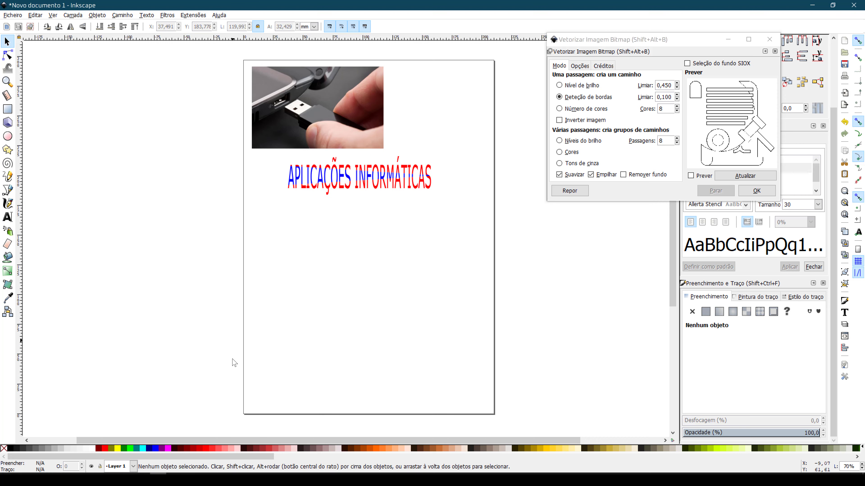
scroll(234, 362, "up", 2)
scroll(238, 367, "down", 1)
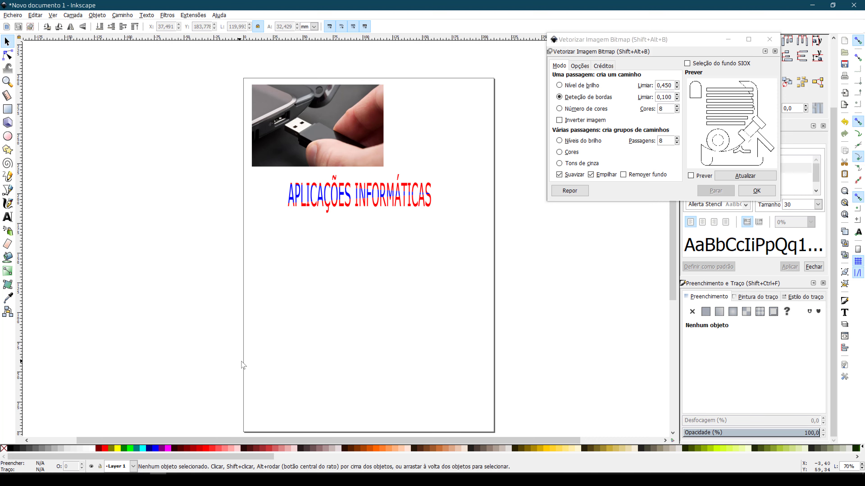
left_click(8, 109)
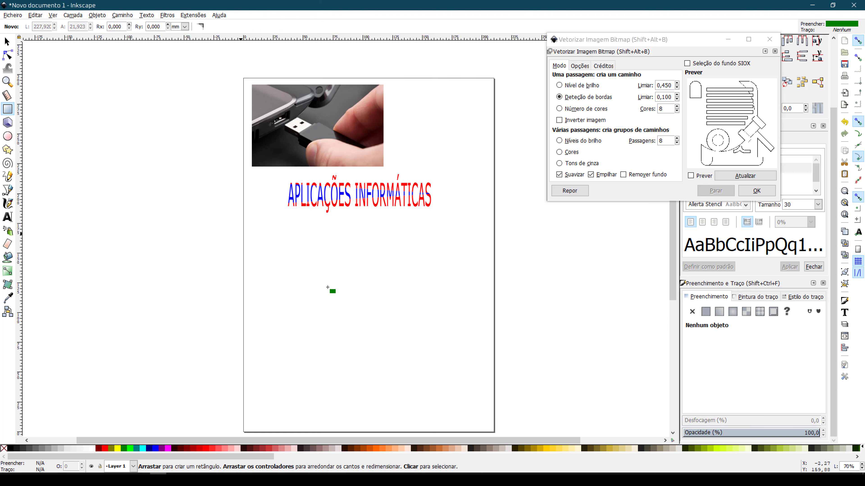
left_click_drag(298, 243, 464, 289)
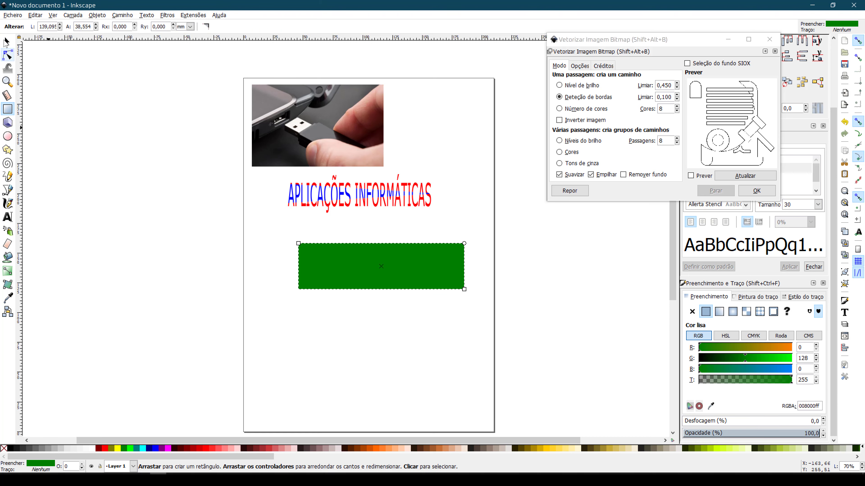
left_click(7, 42)
left_click_drag(372, 243, 352, 231)
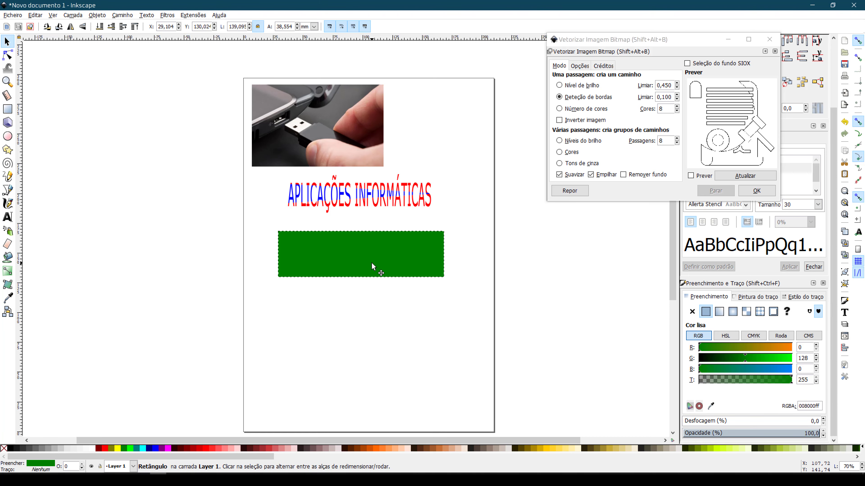
left_click(211, 360)
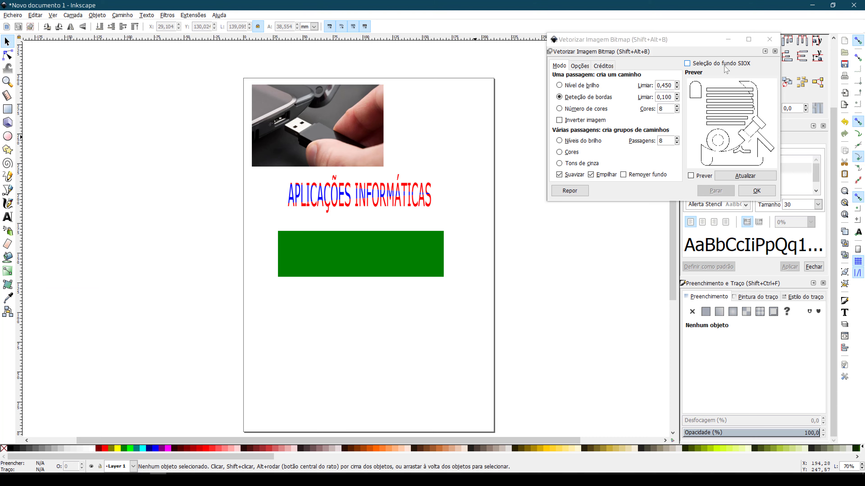
- Close the Trace Bitmap dialog and apply a horizontal linear gradient across the green rectangle, from solid green to transparent
left_click(770, 40)
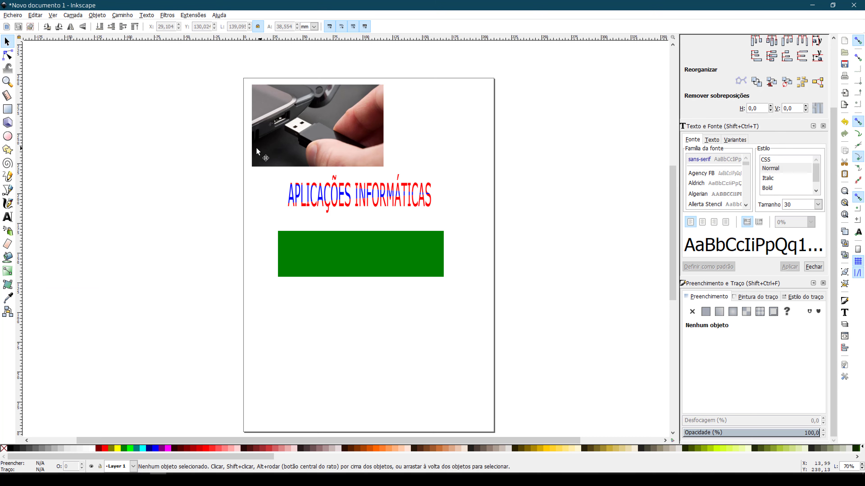
left_click(7, 271)
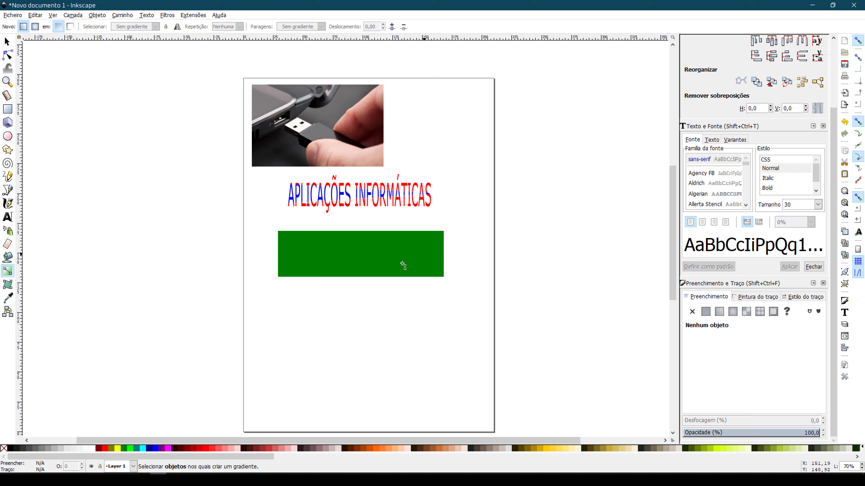
left_click(397, 233)
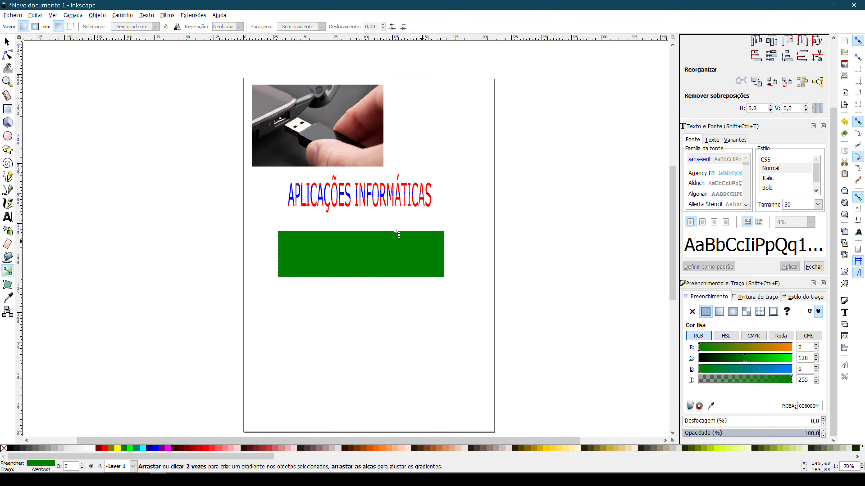
left_click(7, 41)
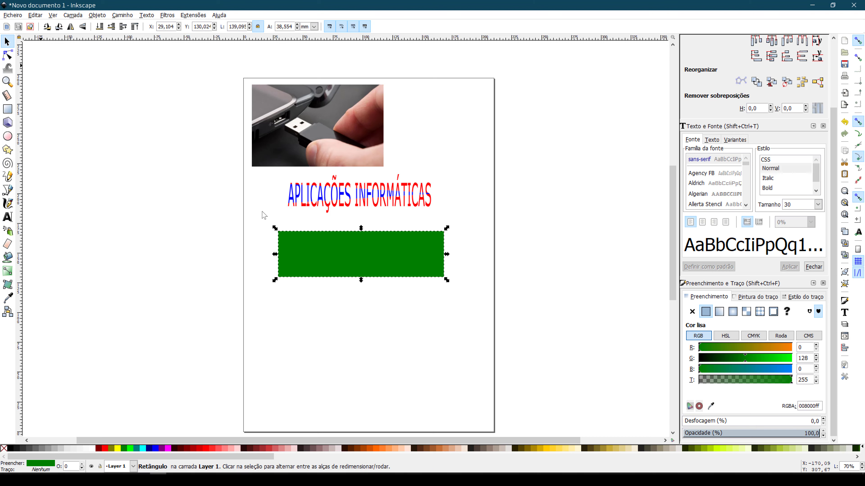
left_click(7, 271)
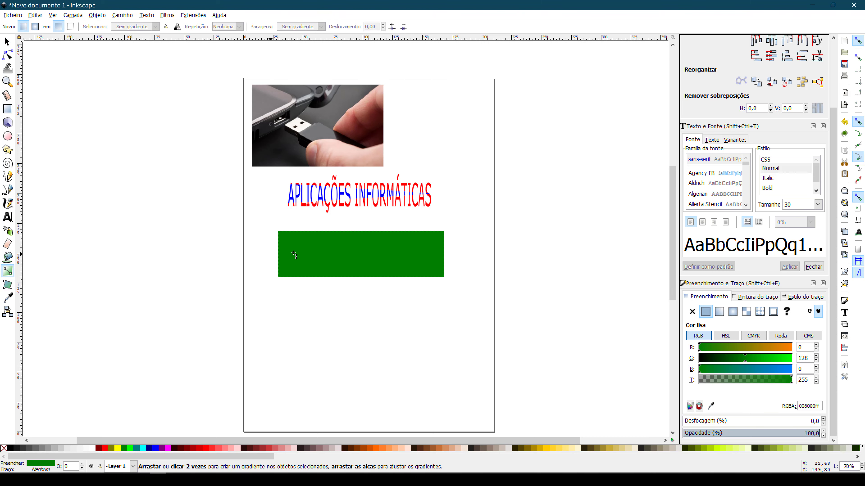
left_click_drag(295, 253, 440, 253)
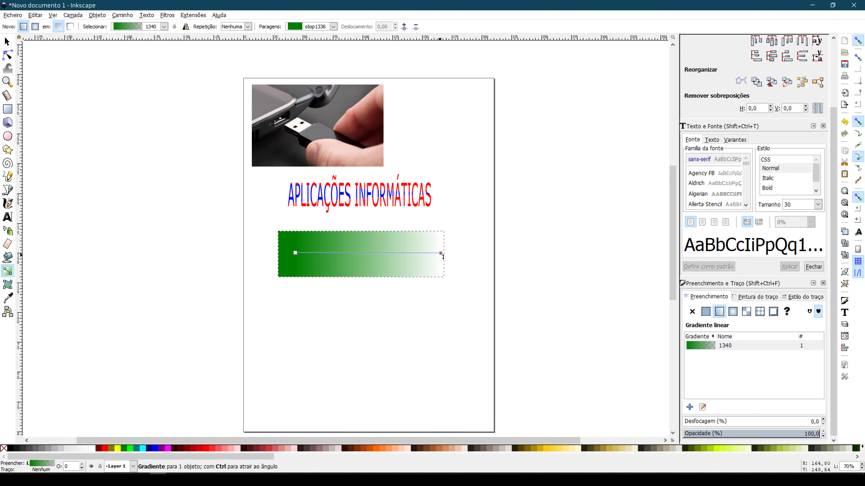
left_click(440, 253)
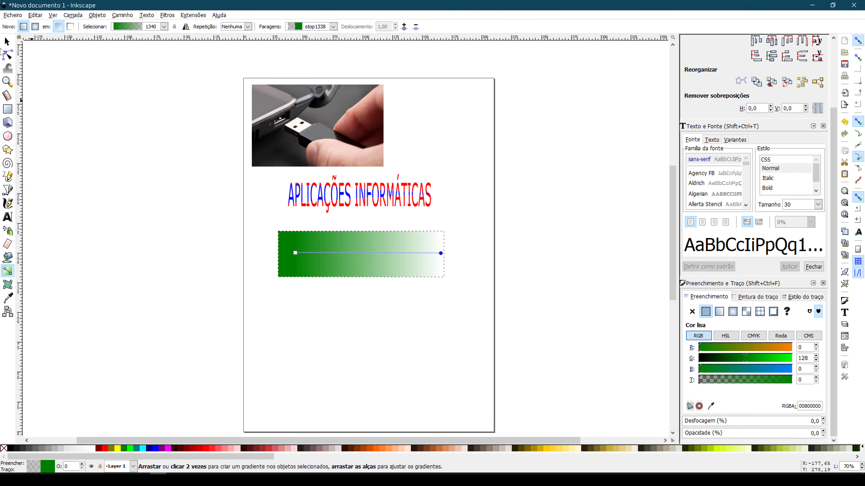
- Draw a second green rectangle about 174 by 58 mm below the first and give it a linear gradient fill
scroll(802, 150, "up", 3)
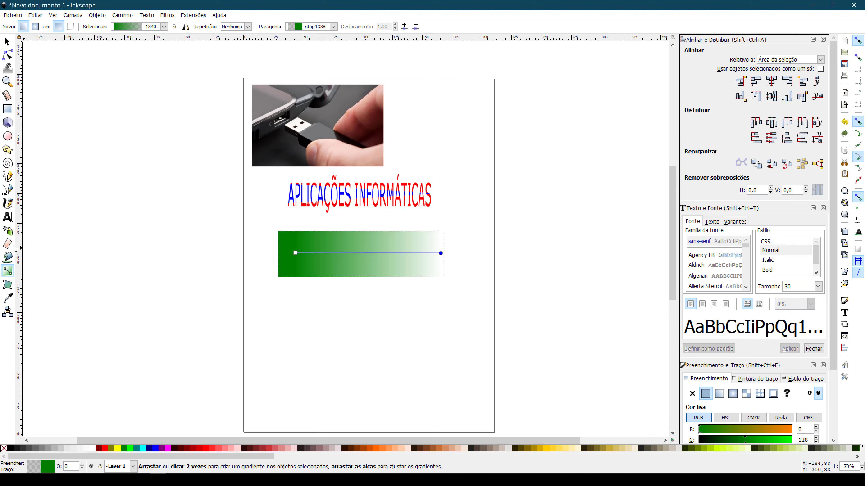
left_click(7, 109)
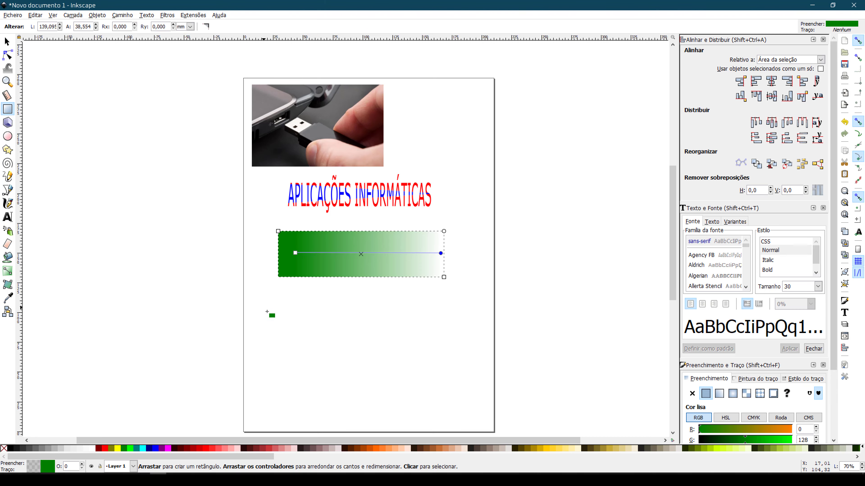
left_click_drag(264, 308, 470, 378)
scroll(734, 355, "down", 3)
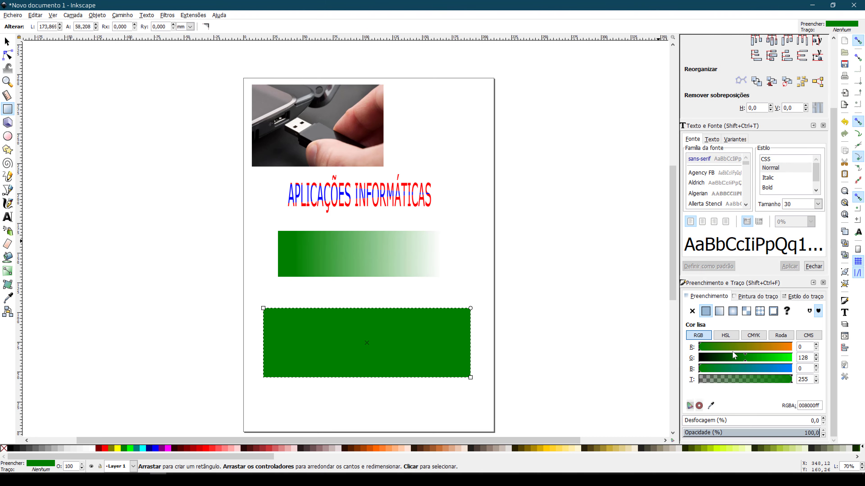
left_click(719, 311)
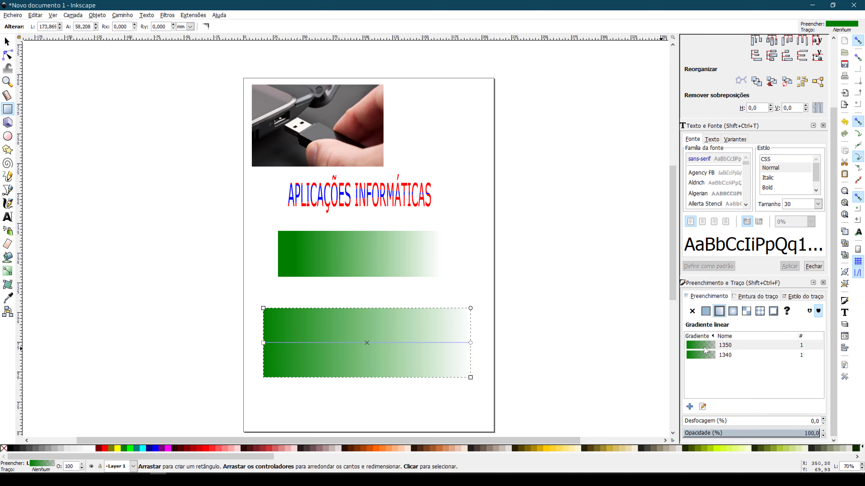
- Change the start stop of the upper rectangle's gradient to golden yellow (ffcc00)
left_click(7, 42)
left_click(374, 265)
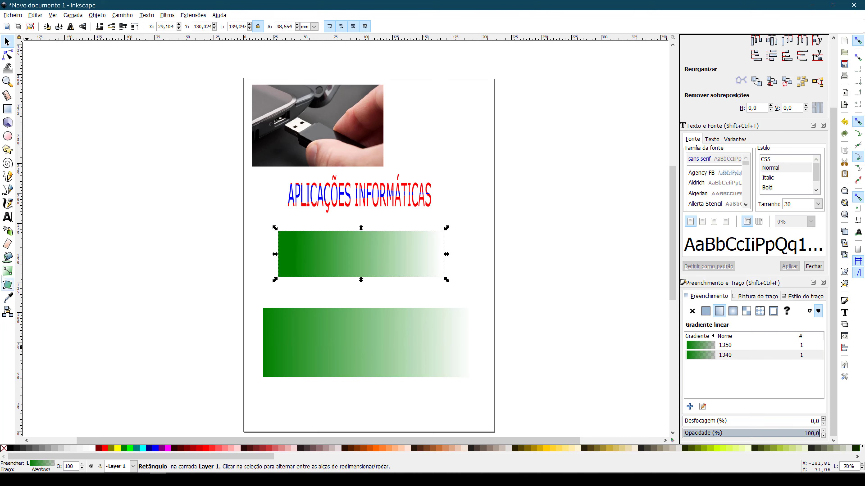
left_click(8, 271)
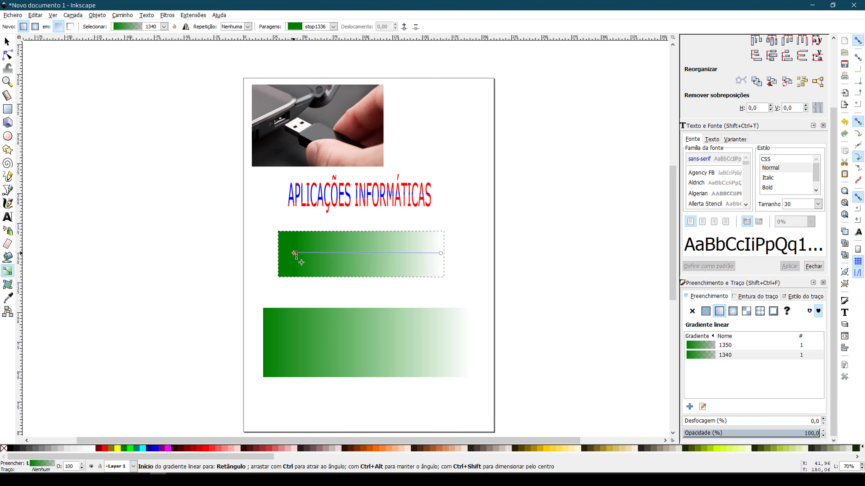
left_click(295, 252)
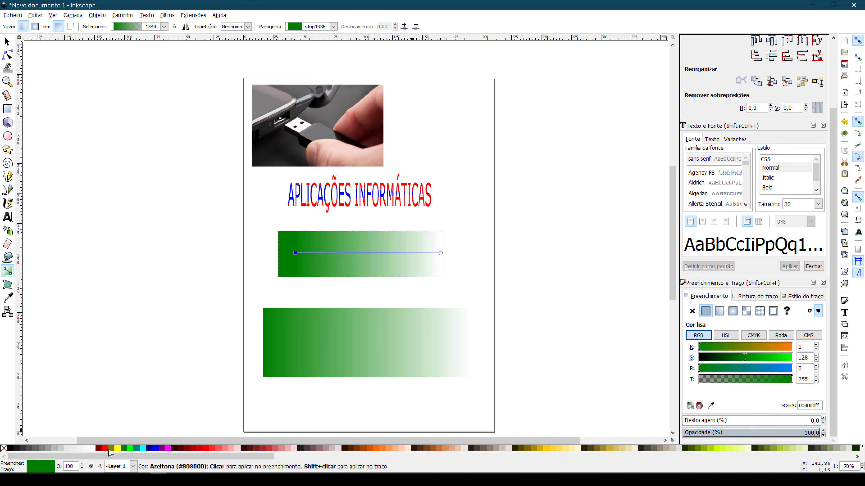
left_click(545, 449)
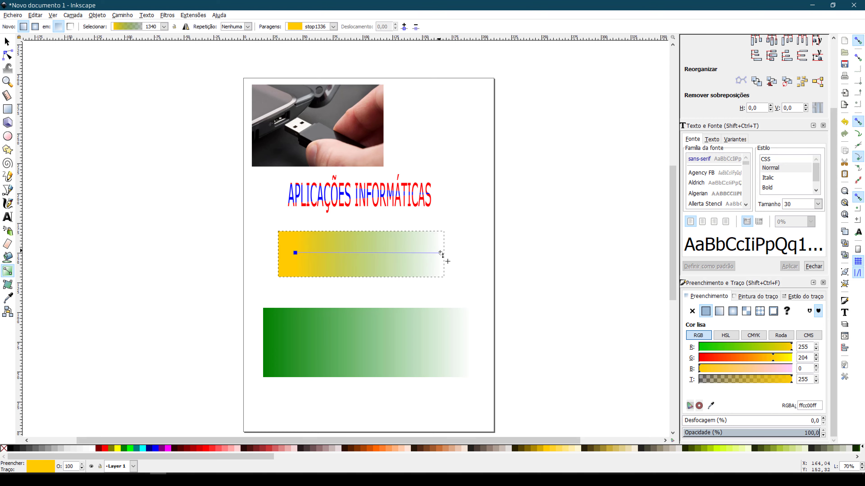
- Set the green value of the upper gradient's end stop to 255
left_click(440, 253)
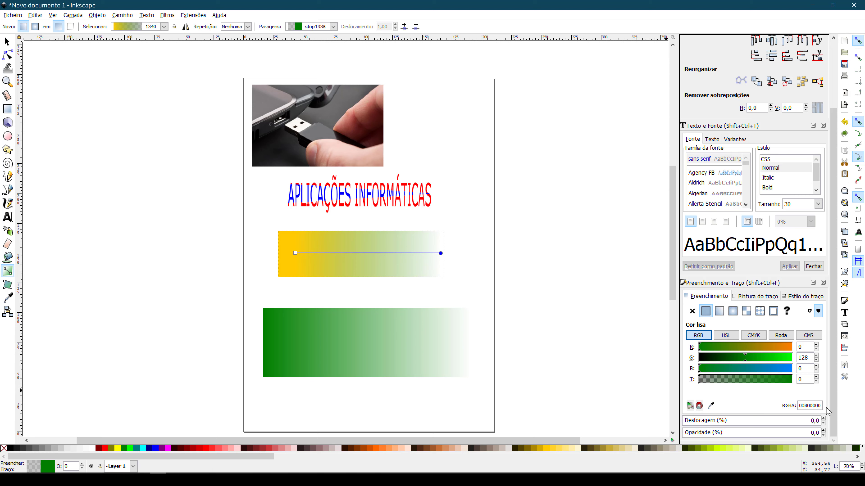
double_click(808, 357)
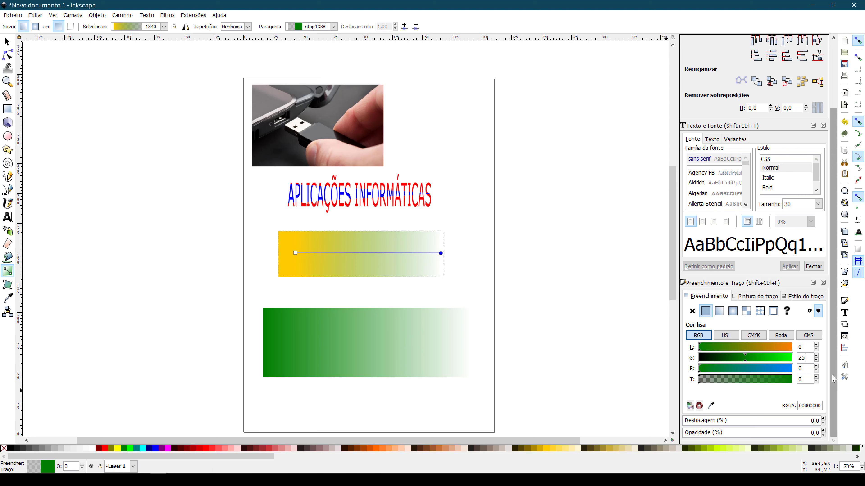
key("Return")
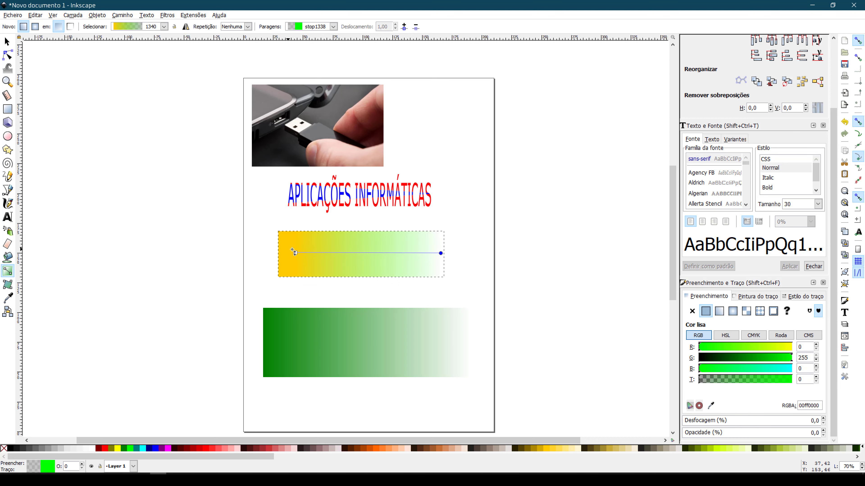
- Extend the upper rectangle's gradient line by moving its start and end handles onto the rectangle's two side edges
left_click_drag(295, 253, 280, 251)
mouse_move(437, 251)
left_mouse_down()
mouse_move(367, 253)
mouse_move(508, 251)
mouse_move(444, 252)
mouse_move(407, 283)
mouse_move(236, 254)
mouse_move(313, 231)
mouse_move(314, 264)
mouse_move(398, 254)
mouse_move(358, 286)
mouse_move(290, 279)
mouse_move(352, 278)
mouse_move(438, 260)
mouse_move(443, 251)
left_mouse_up()
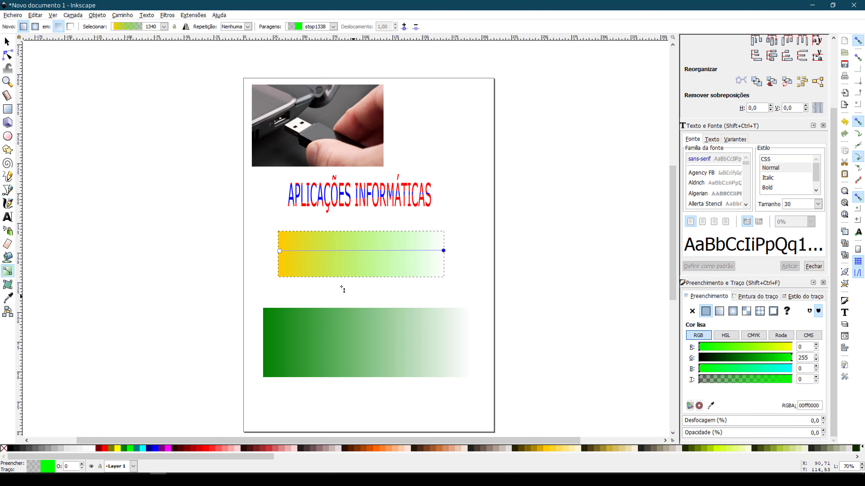
left_click(7, 41)
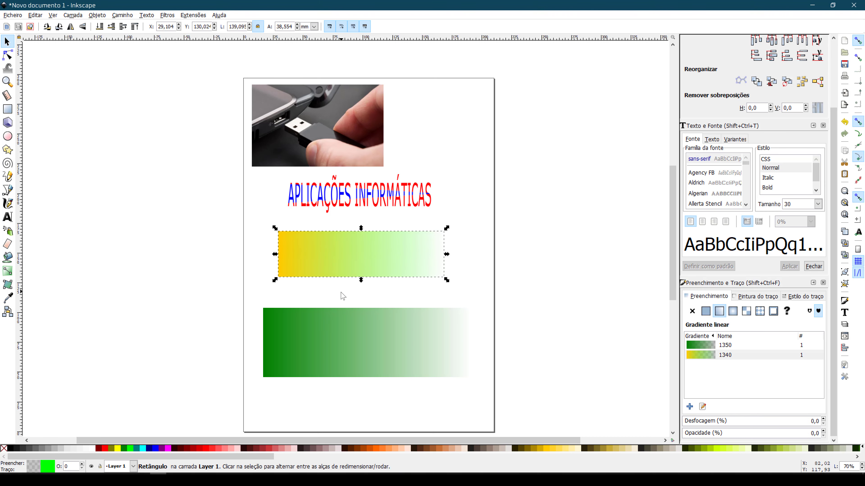
- Change the end stop of the lower rectangle's gradient to opaque bright green, with a green value of 255 and 100% opacity
left_click(379, 387)
left_click(380, 361)
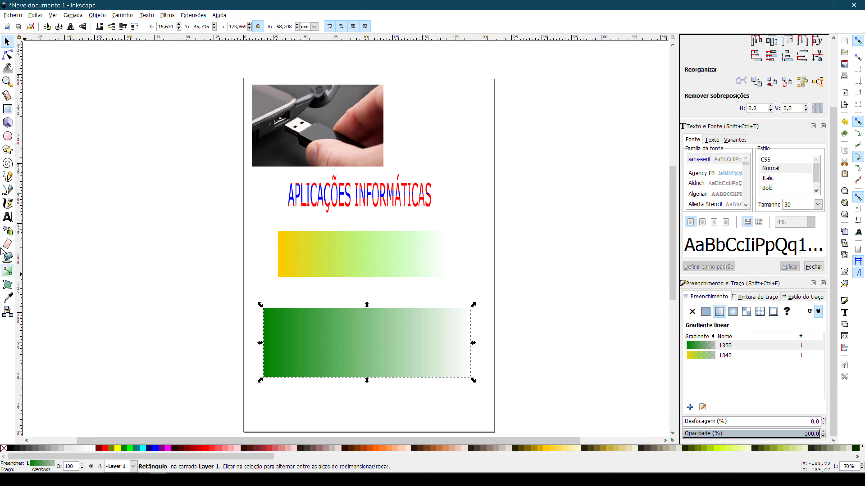
left_click(6, 272)
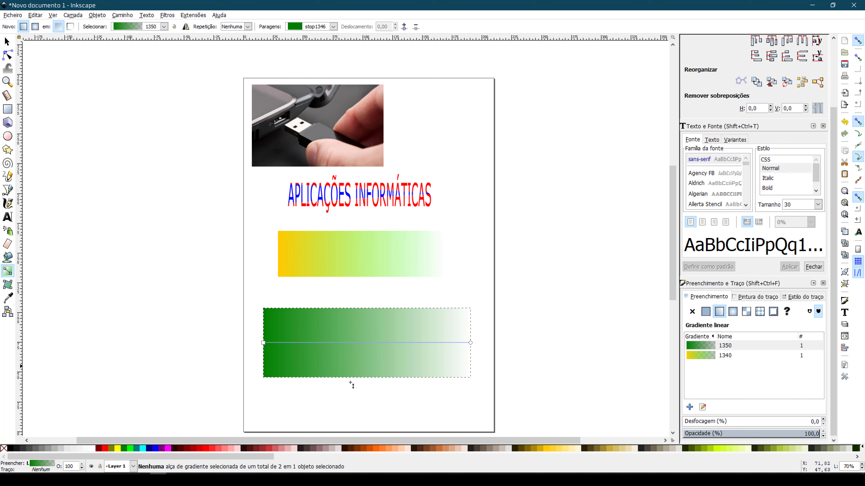
left_click(470, 343)
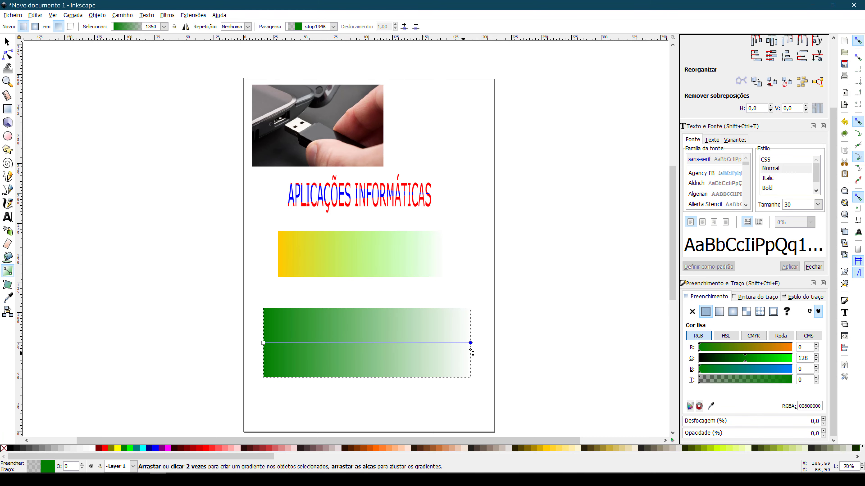
left_click_drag(812, 358, 718, 351)
type("255")
key("Return")
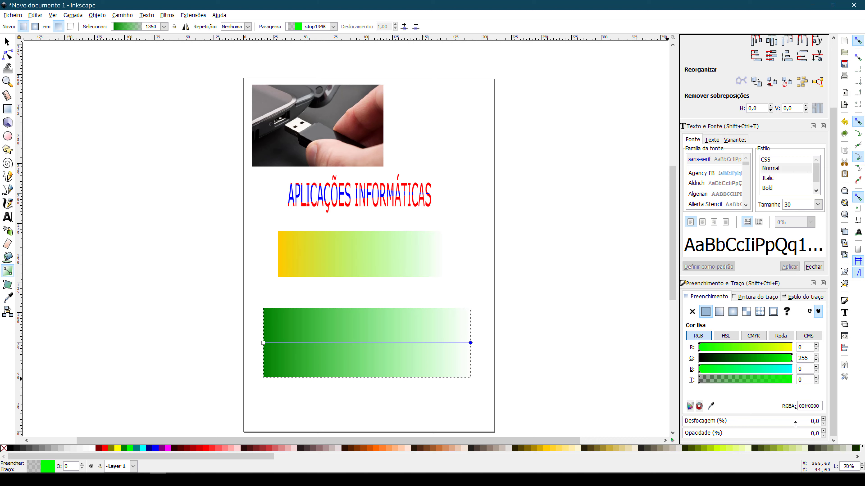
left_click_drag(810, 437, 827, 438)
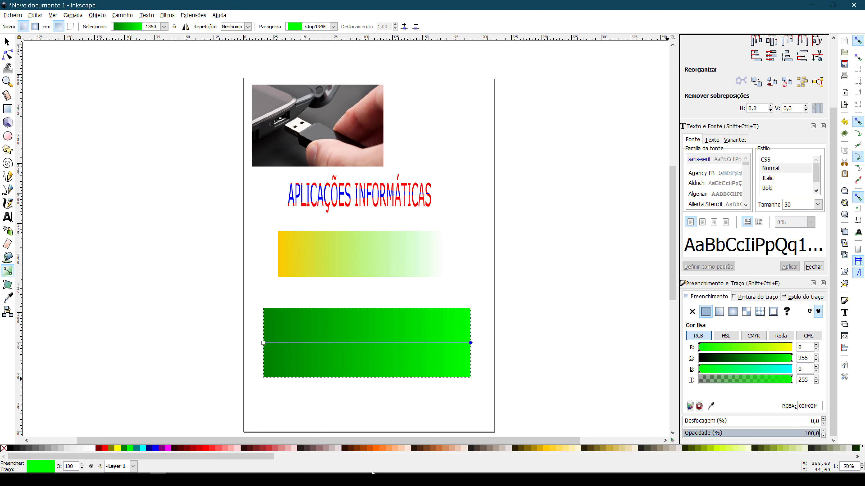
- Change the start stop of the lower rectangle's gradient to golden yellow (ffcc00) and deselect the rectangle
left_click(264, 343)
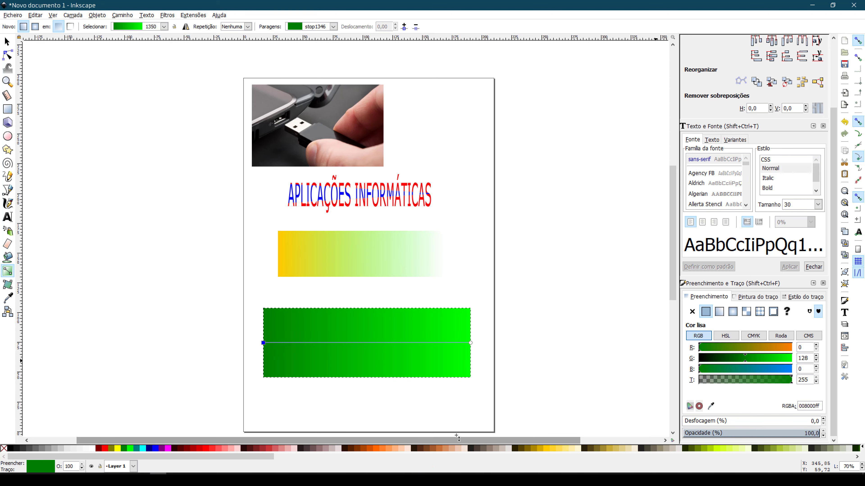
left_click(545, 448)
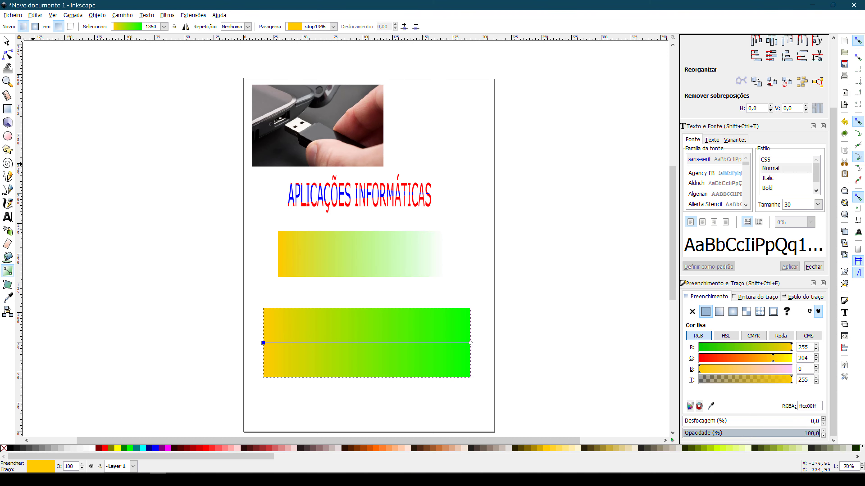
left_click(6, 42)
left_click(339, 405)
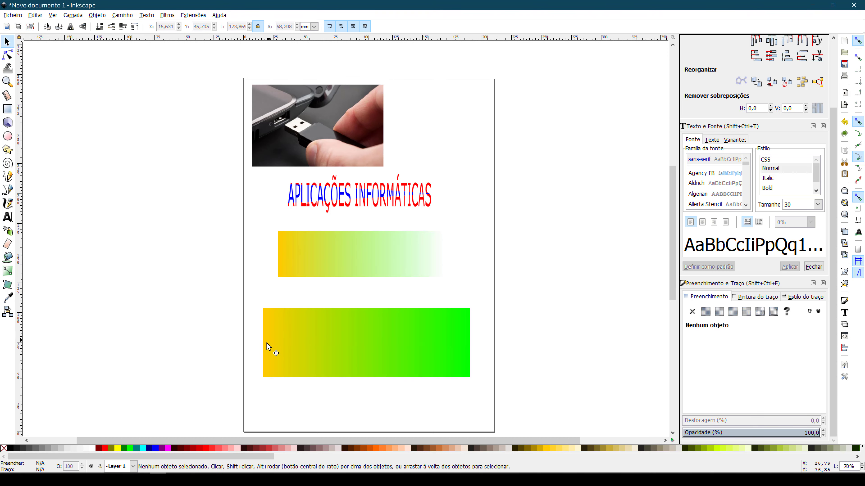
- Reselect the lower rectangle and examine the colour of its gradient's end stop
left_click(275, 352)
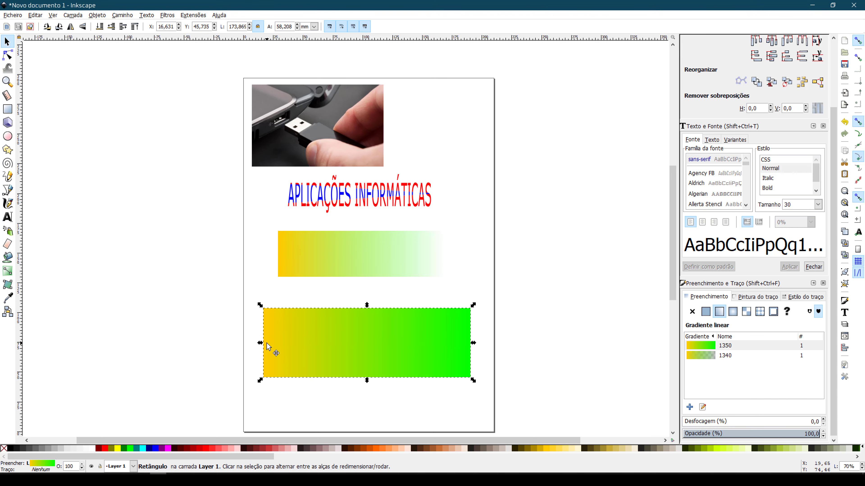
left_click(468, 352)
left_click(7, 271)
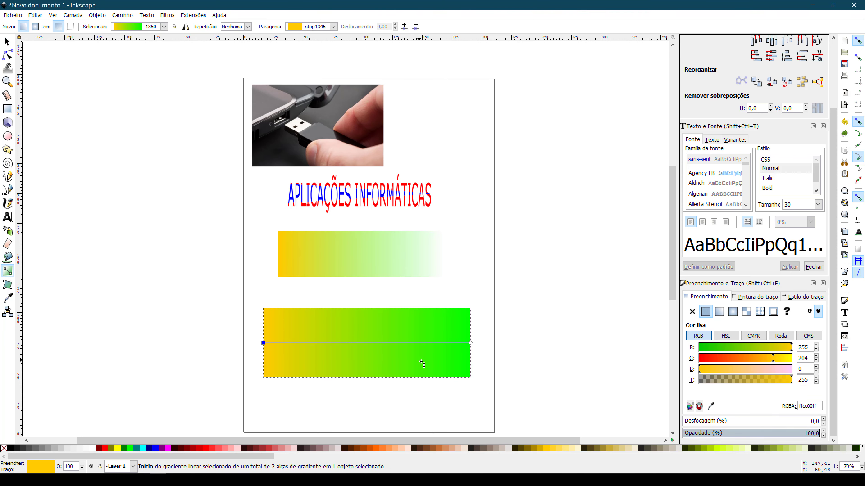
left_click(470, 342)
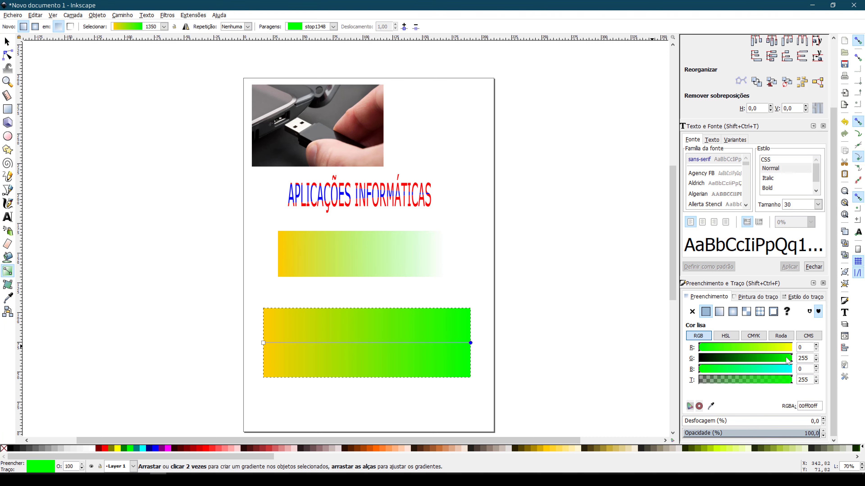
left_click(6, 42)
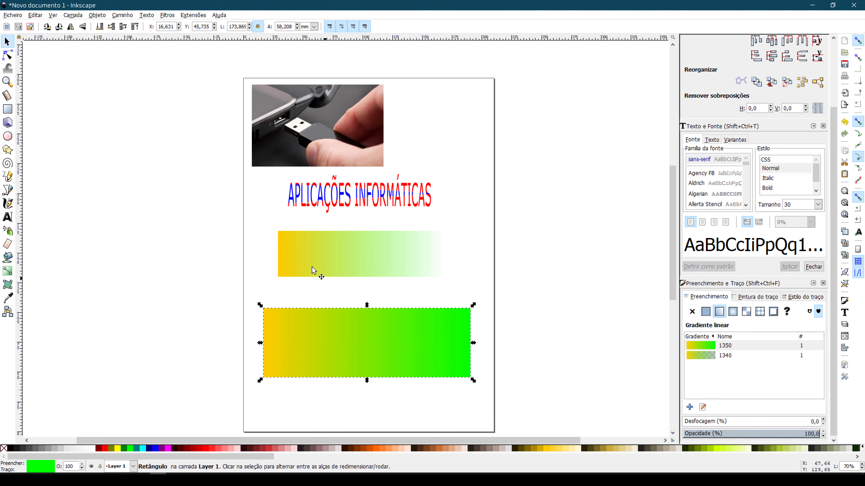
- Flatten the upper rectangle to about 22 mm and the lower one to about 24 mm high, and stack both closely beneath the title
left_click_drag(346, 343, 395, 338)
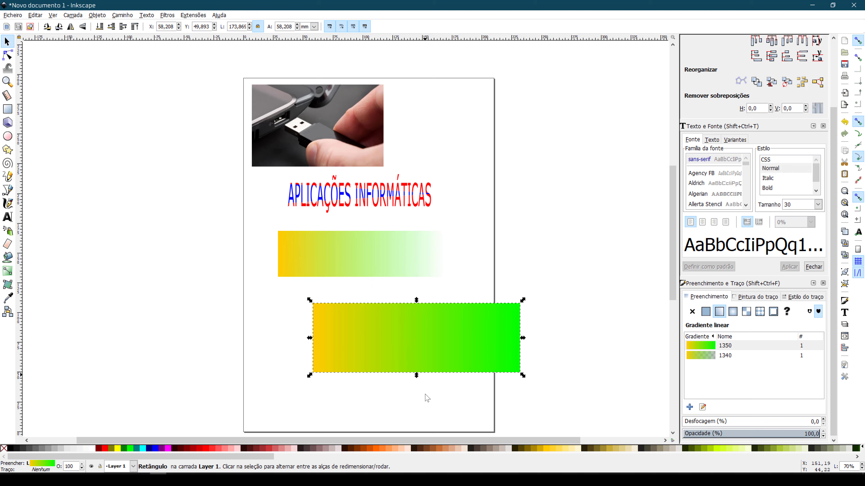
left_click_drag(416, 375, 417, 331)
left_click(368, 269)
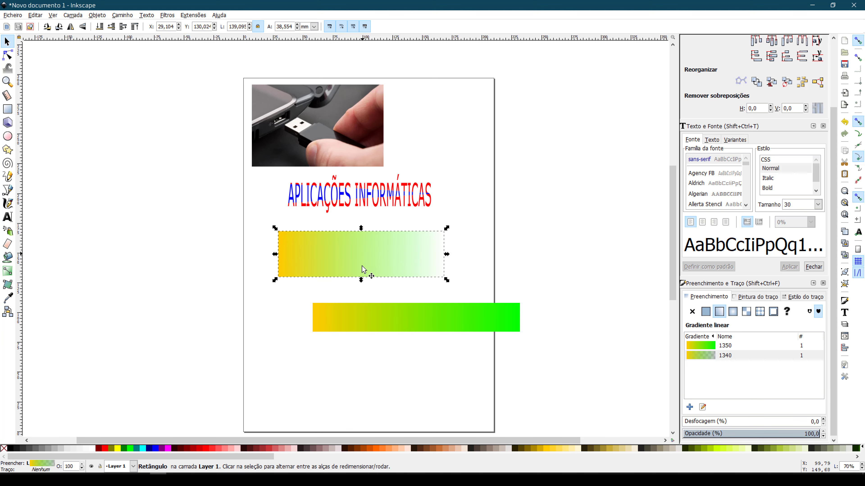
left_click_drag(356, 281, 364, 239)
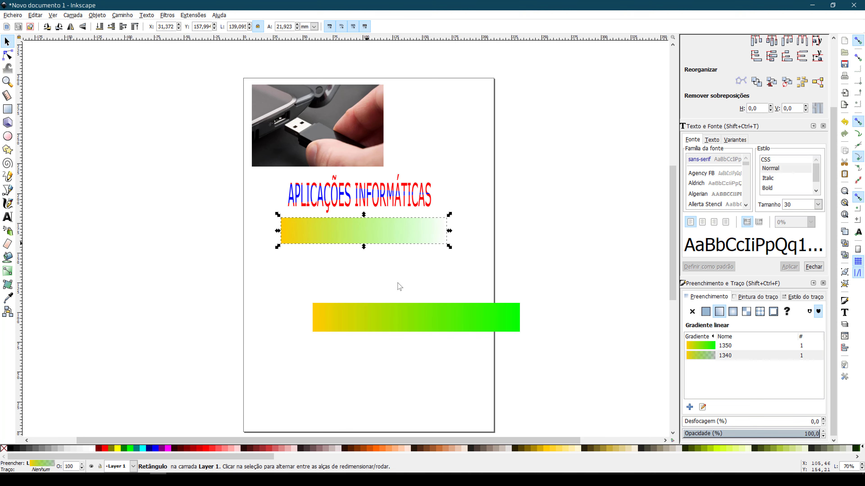
left_click_drag(392, 301, 348, 259)
left_click(387, 348)
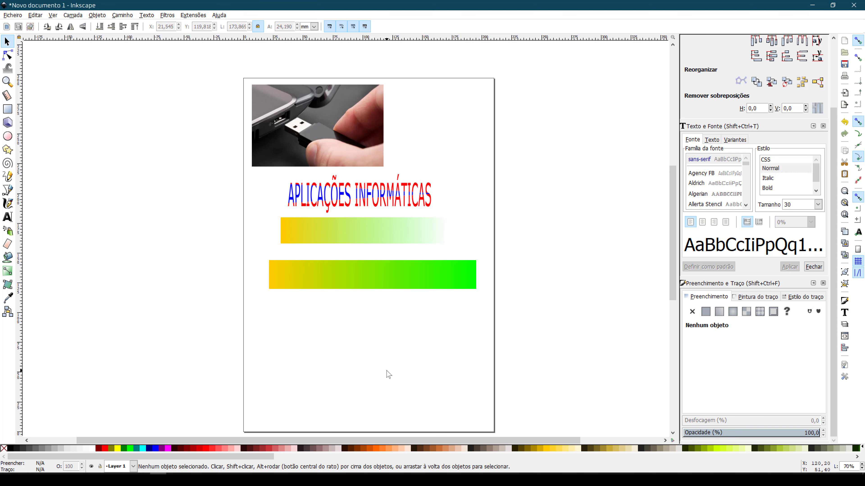
- Draw an open S-shaped B-spline curve about 196 by 53 mm across the page below the rectangles, and move it up slightly
left_click(7, 190)
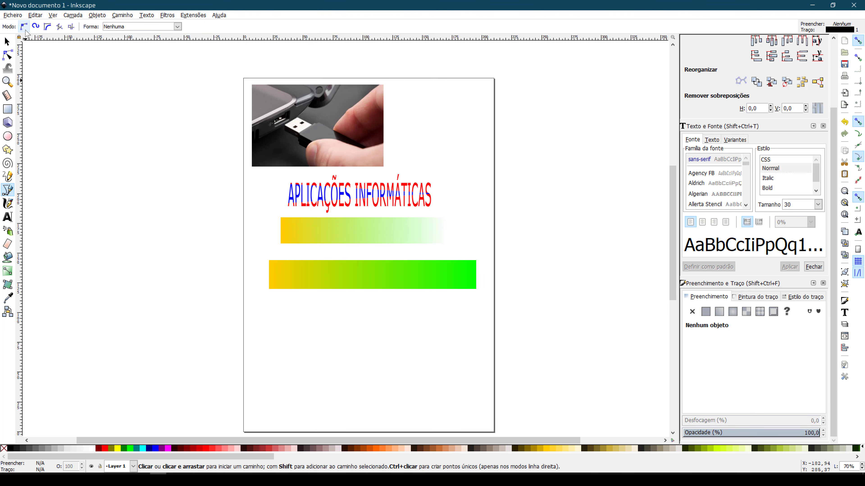
left_click(50, 26)
left_click(255, 372)
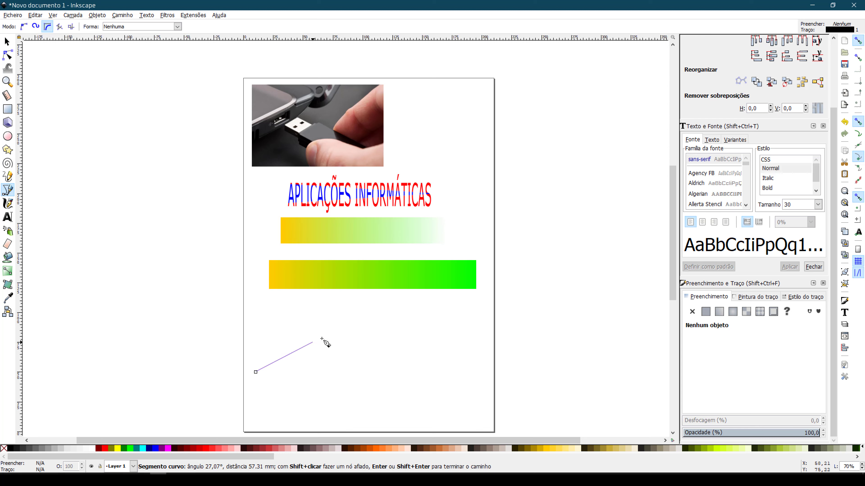
left_click(376, 341)
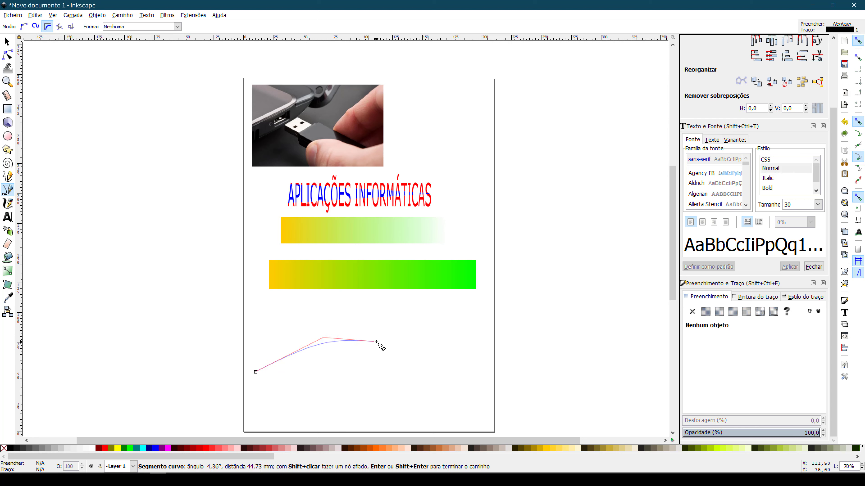
left_click(416, 398)
left_click(451, 408)
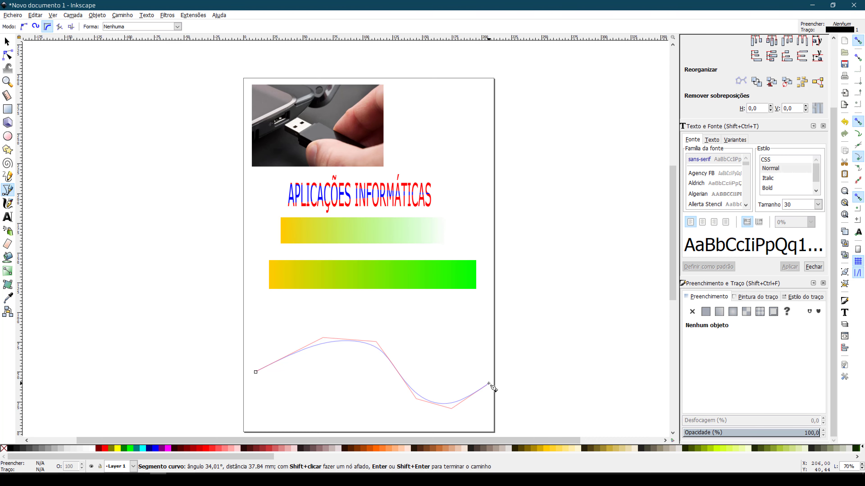
double_click(489, 384)
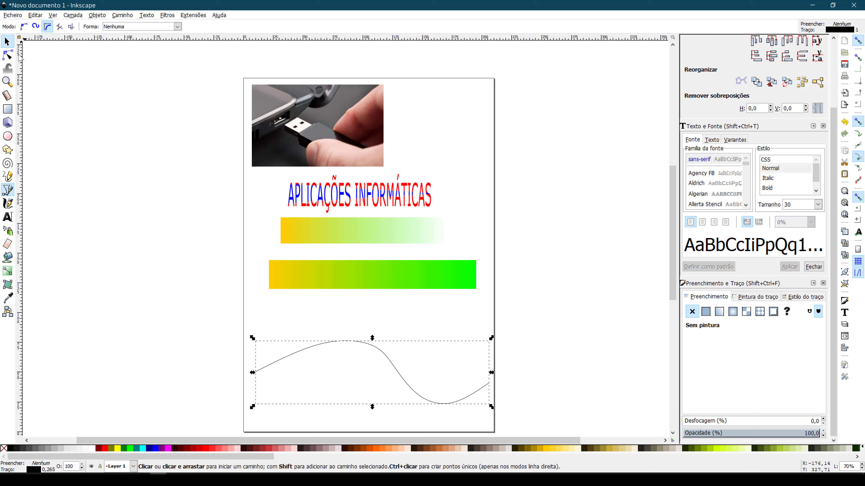
left_click(7, 42)
left_click_drag(388, 363, 385, 343)
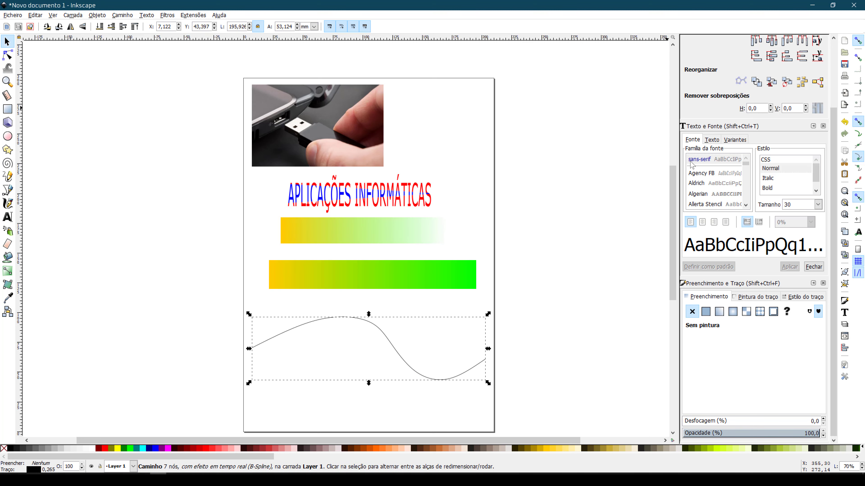
- Set the curve's stroke width to 0.100 mm and deselect it
left_click(812, 301)
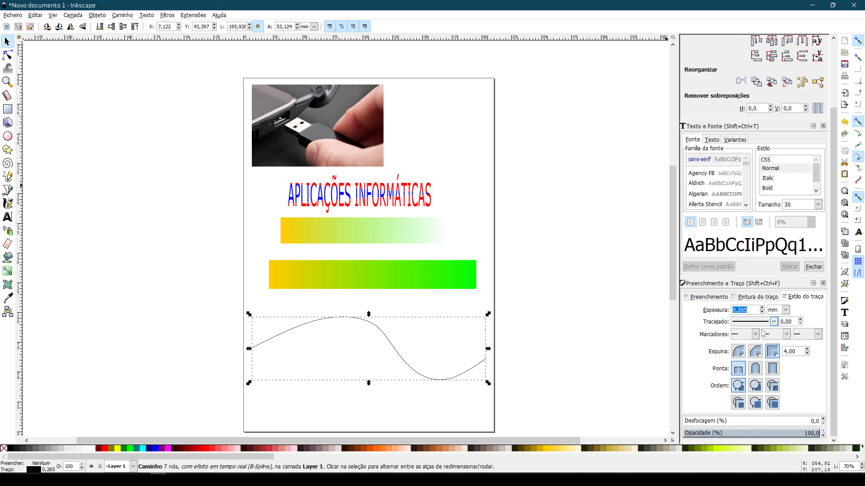
left_click(752, 312)
key("Return")
left_click(343, 351)
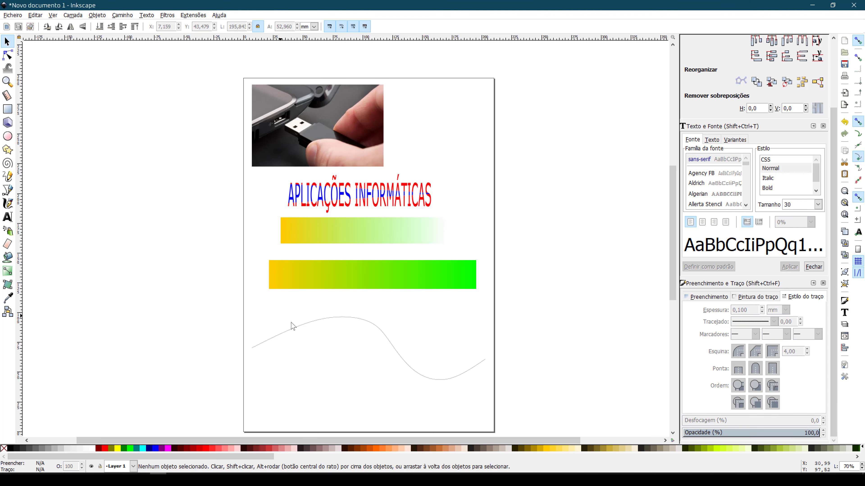
- Move the wavy curve down to leave room for a line of text beneath the lower rectangle
left_click(333, 319)
left_click(333, 351)
left_click(335, 321)
left_click_drag(335, 321, 326, 353)
left_click(325, 318)
- Add the text "Escola Secundária de Rocha Peixoto" between the lower rectangle and the curve
left_click(7, 217)
left_click(273, 324)
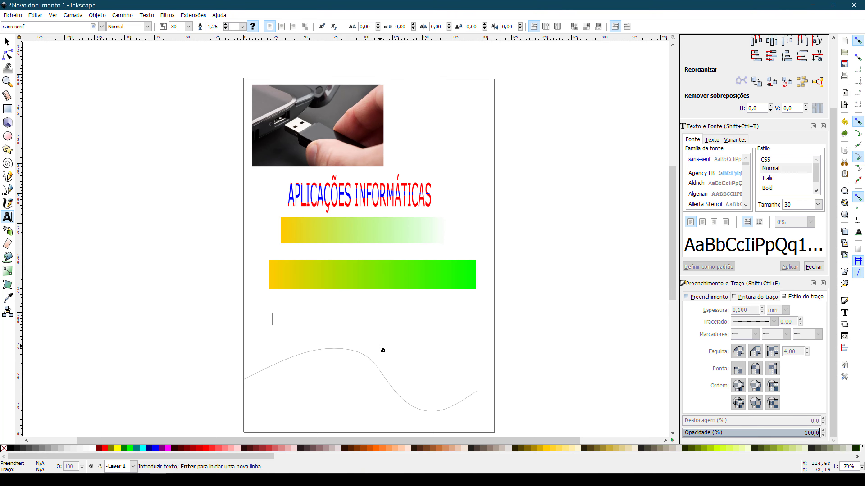
type("p")
key("BackSpace")
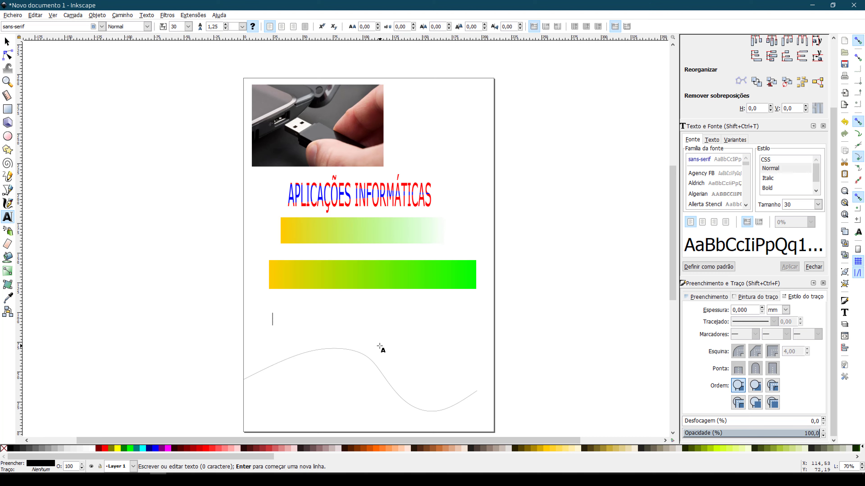
type("Escola Sec")
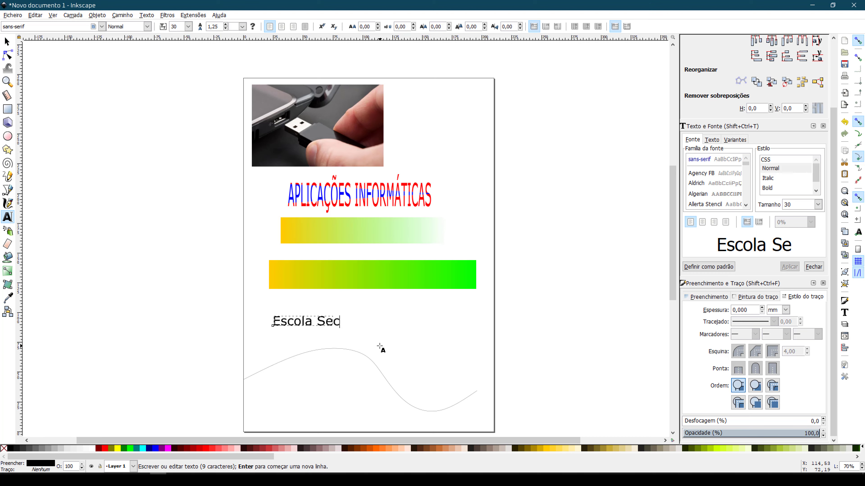
type("undária de ")
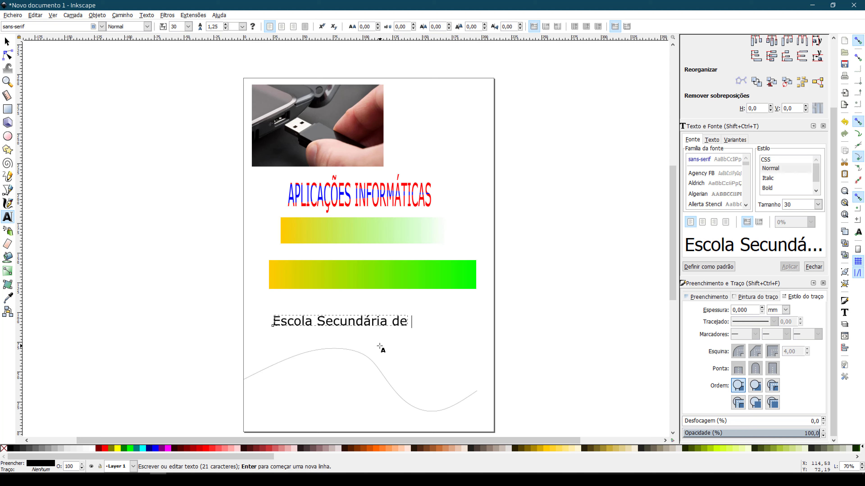
type("Rocha Pei")
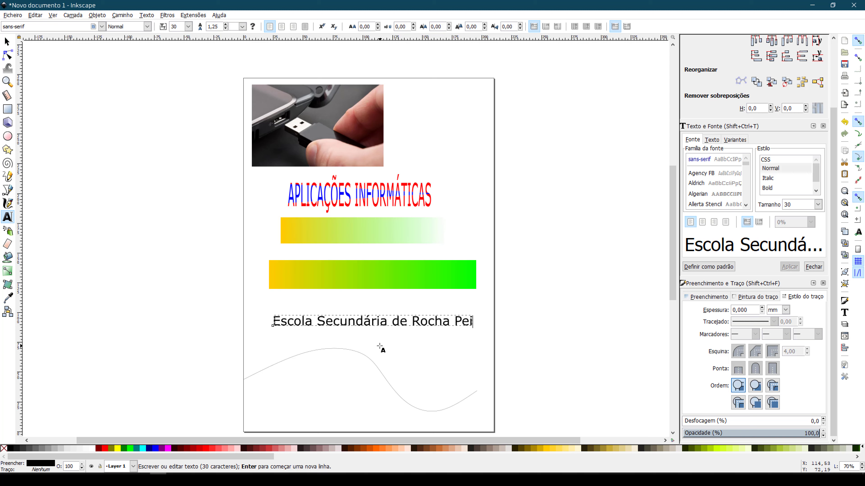
type("xoto")
- Move the school name so it fits within the page width, and shift the curve up slightly beneath it
left_click(7, 42)
left_click_drag(342, 326, 321, 331)
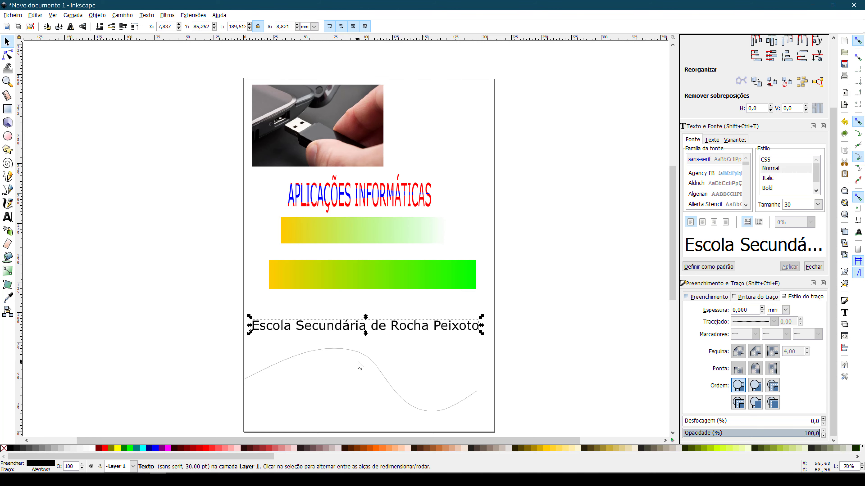
left_click_drag(371, 358, 373, 352)
- Select the school name together with the wavy curve and put the text on the path
left_click(369, 327)
left_click(360, 348, "shift")
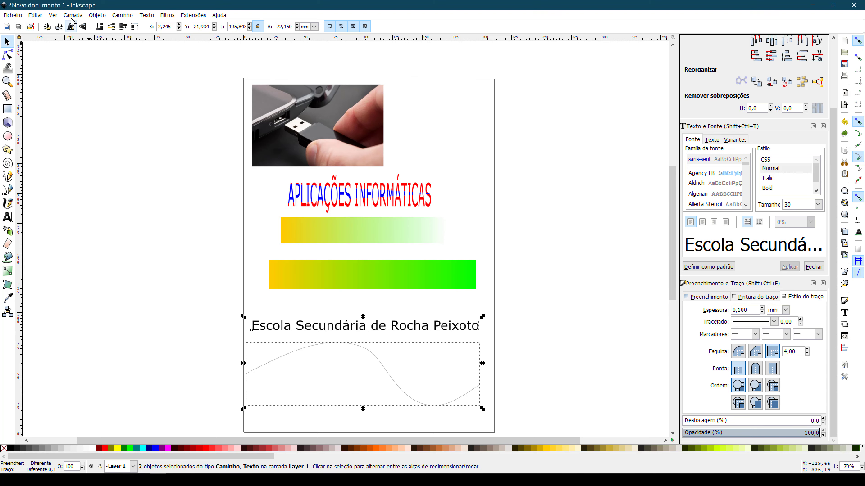
left_click(147, 15)
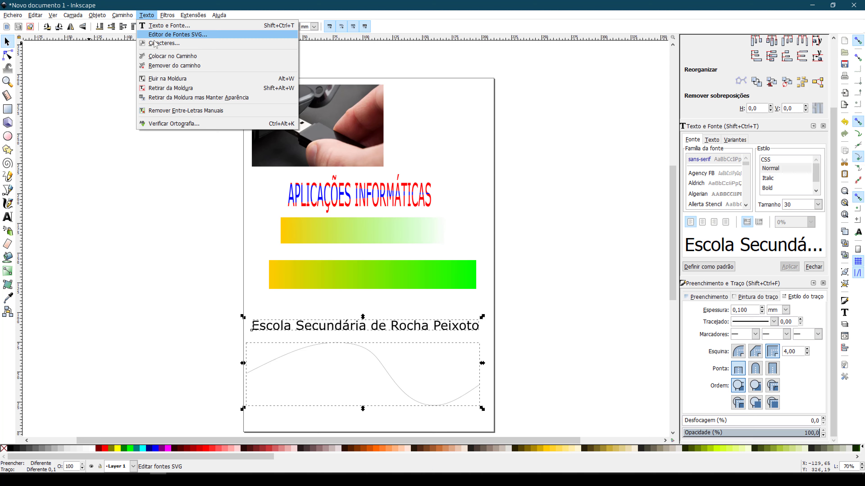
left_click(158, 57)
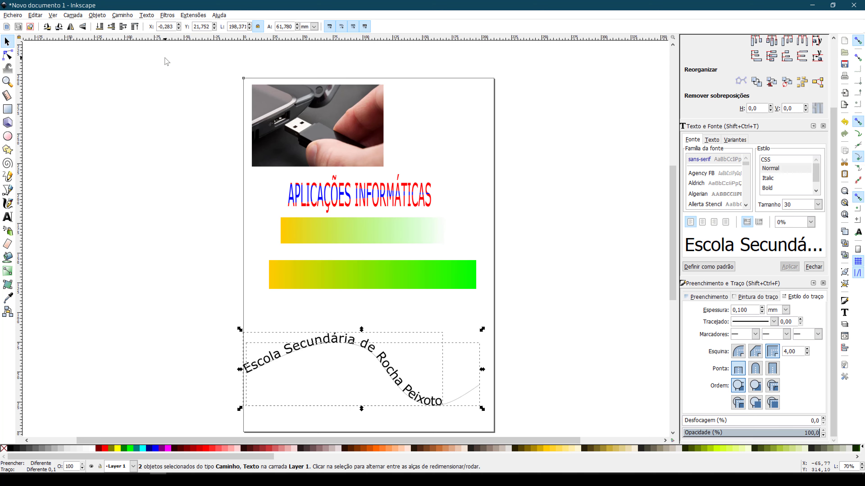
- Try moving the curved school name off the wavy curve and deleting the curve, and undo both changes
left_click(62, 168)
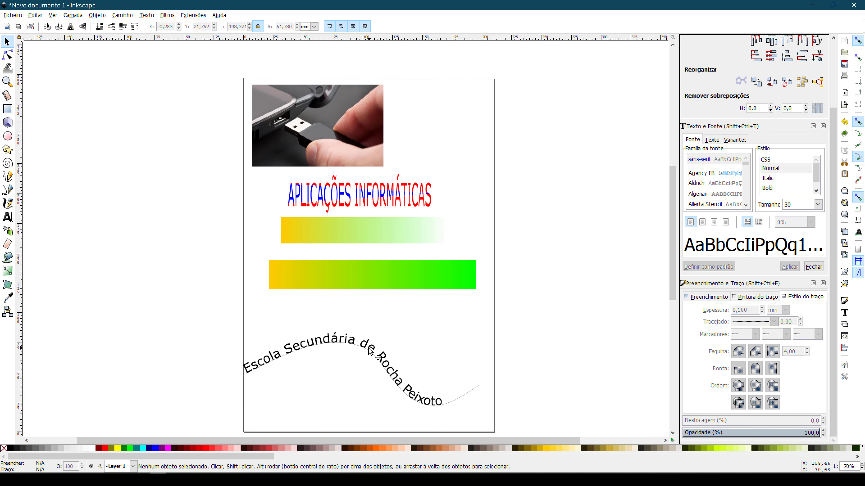
left_click_drag(365, 355, 383, 319)
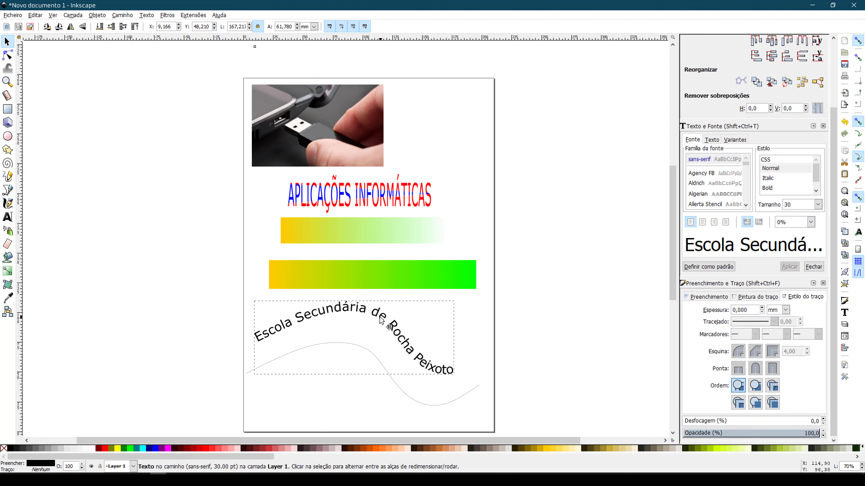
left_click(446, 405)
key("Delete")
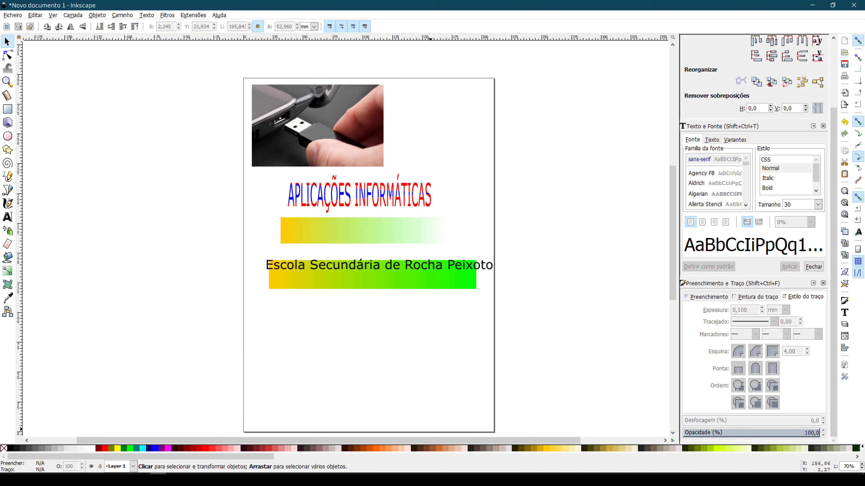
key("ctrl+z")
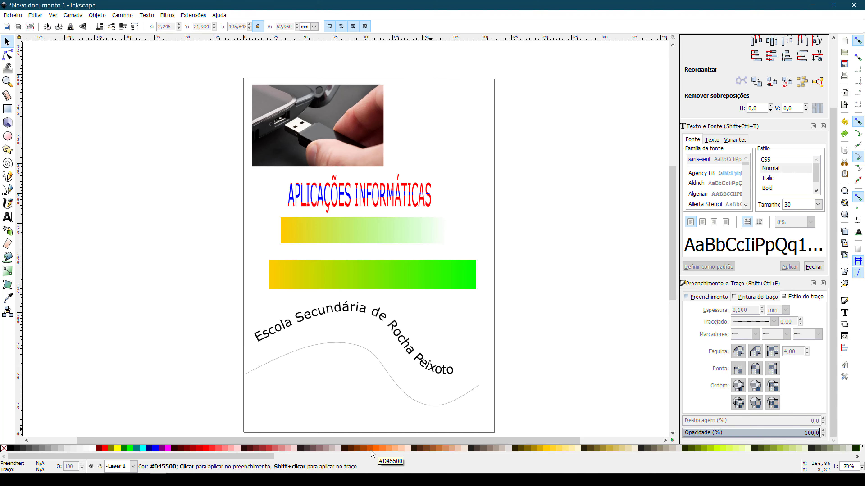
key("ctrl+z")
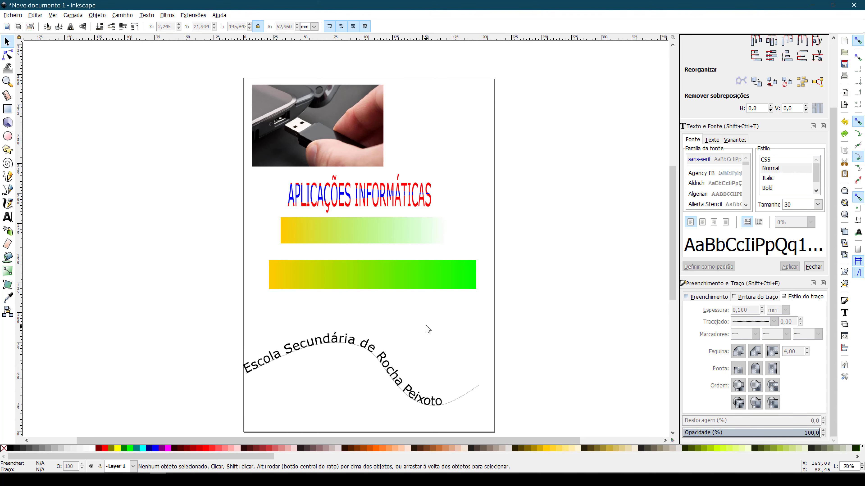
- Remove the wavy curve's stroke so that only the school name along it shows
mouse_move(385, 368)
left_mouse_down()
mouse_move(387, 357)
mouse_move(392, 369)
left_mouse_up()
left_click(401, 310)
left_click(474, 393)
key("shift")
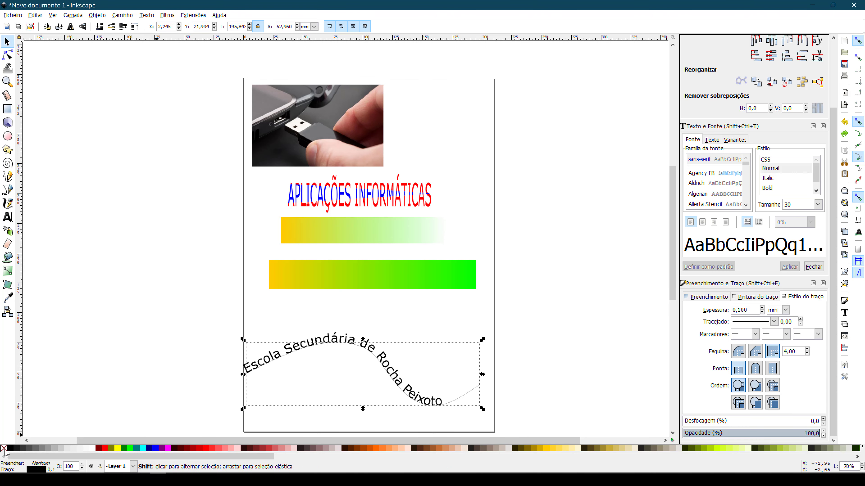
left_click(3, 449, "shift")
left_click(204, 326)
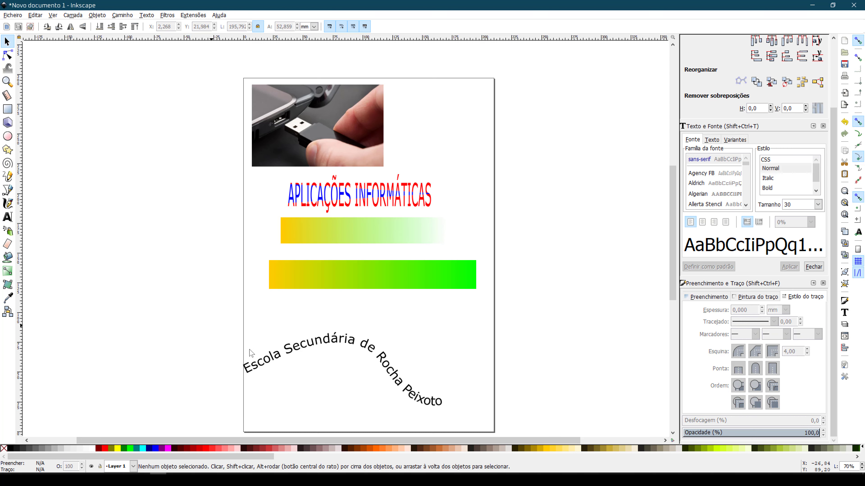
- Move the curved school name up and to the right, closer to the lower rectangle
left_click(328, 338)
left_click_drag(324, 337, 355, 315)
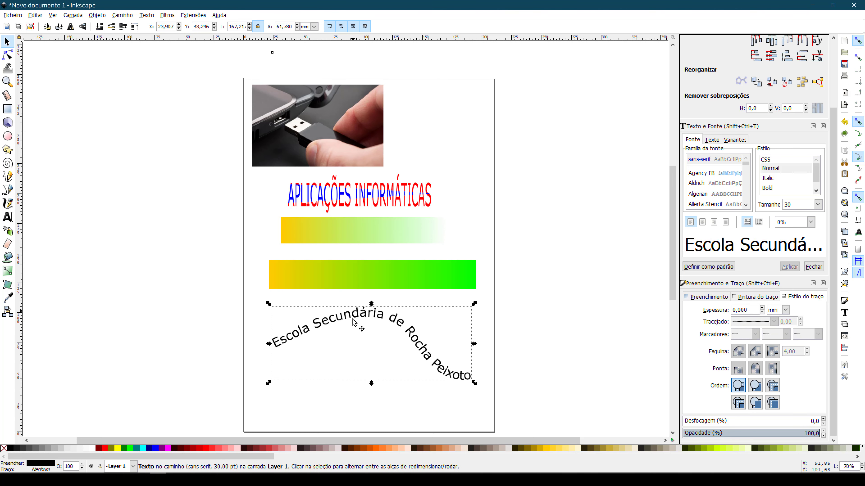
left_click(387, 407)
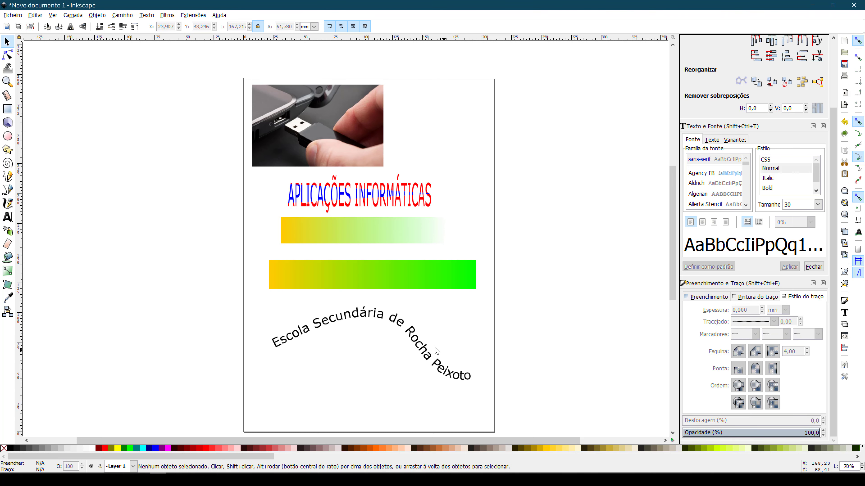
- Move the curved school name partly off the page and select the invisible curve it follows
left_click(395, 322)
left_click(389, 405)
left_click_drag(356, 320, 186, 162)
left_click_drag(202, 306, 551, 439)
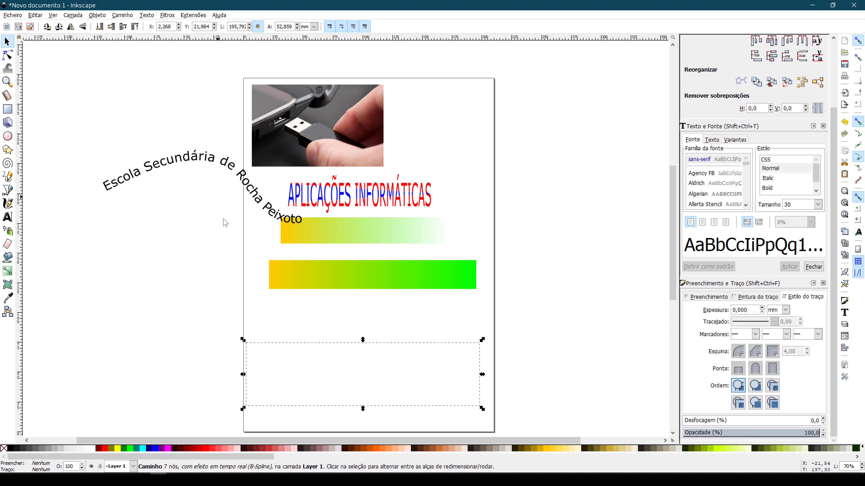
left_click_drag(376, 401, 477, 351)
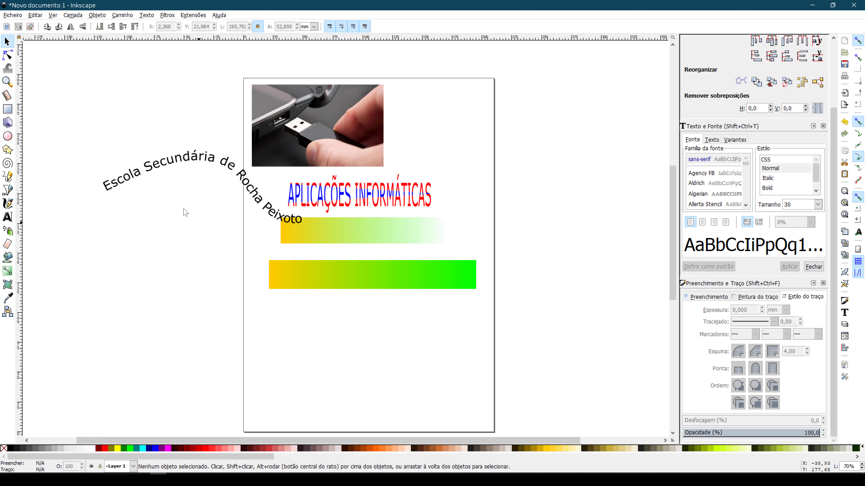
- Move the curved school name back onto the page, just beneath the lower gradient rectangle
left_click_drag(164, 166, 332, 320)
left_click(370, 412)
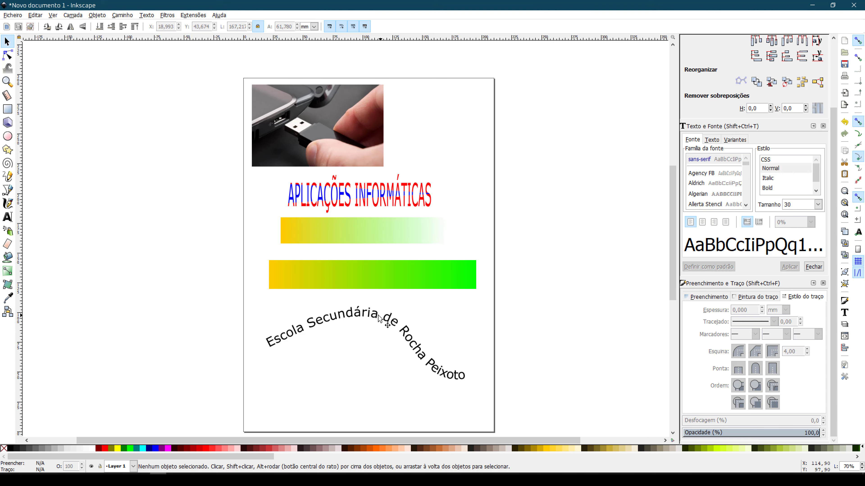
left_click_drag(378, 321, 381, 313)
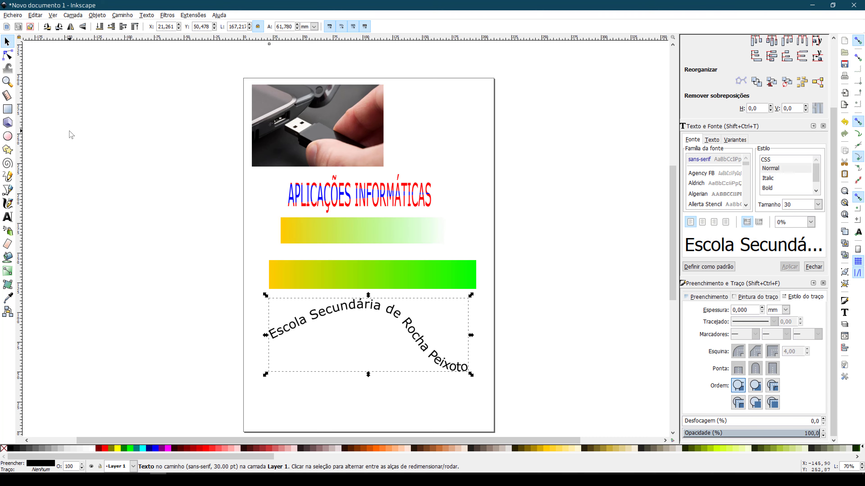
left_click(203, 259)
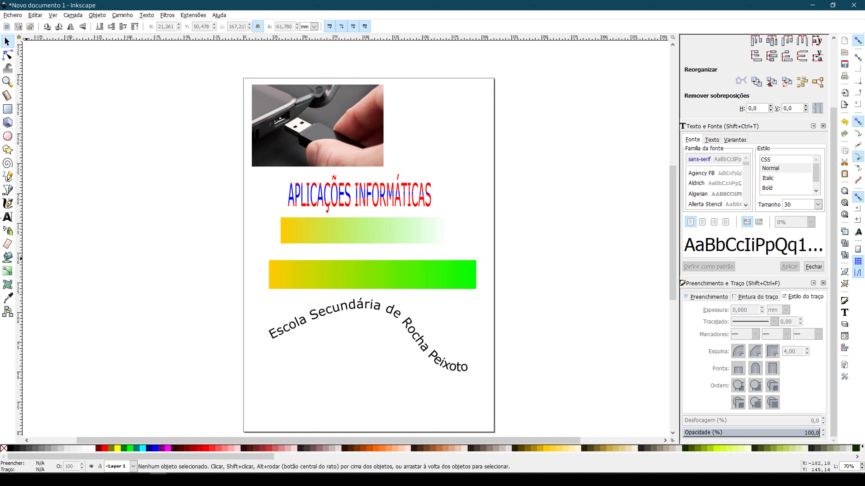
- Draw a five-cornered polygon about 94 mm wide overlapping the photo's right side and set its fill colour to red
left_click(10, 152)
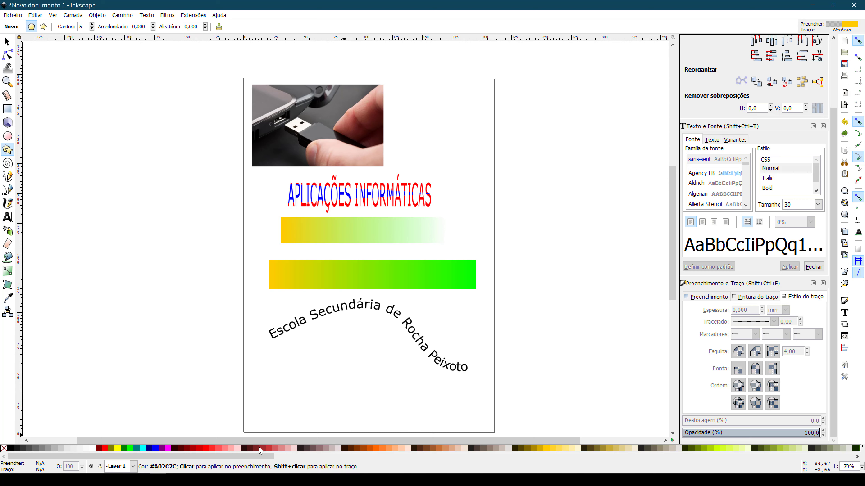
left_click(270, 449)
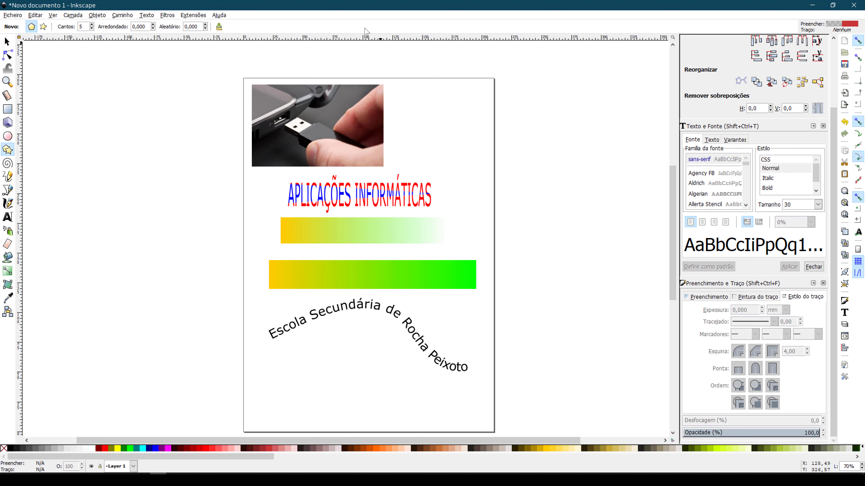
left_click_drag(418, 107, 459, 150)
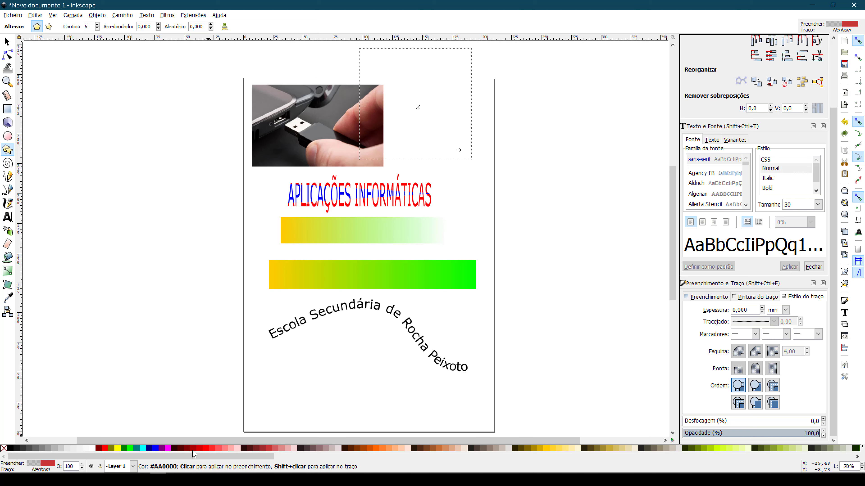
left_click(209, 448)
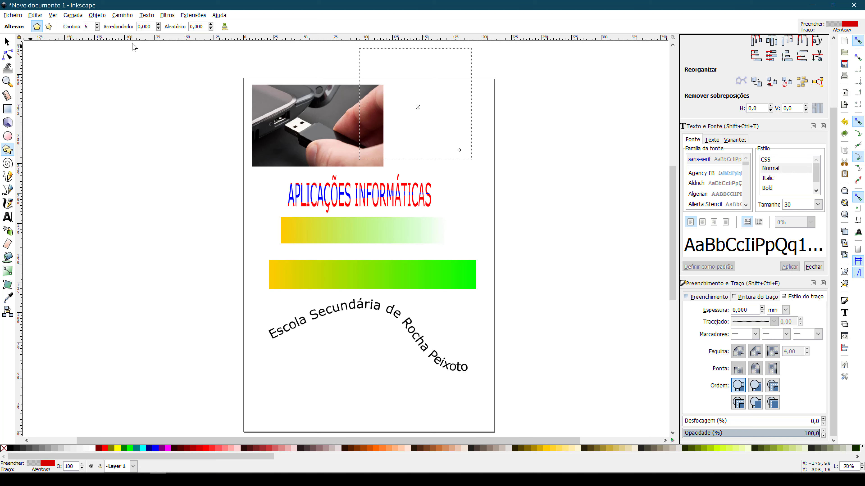
left_click(7, 41)
left_click_drag(435, 116, 463, 173)
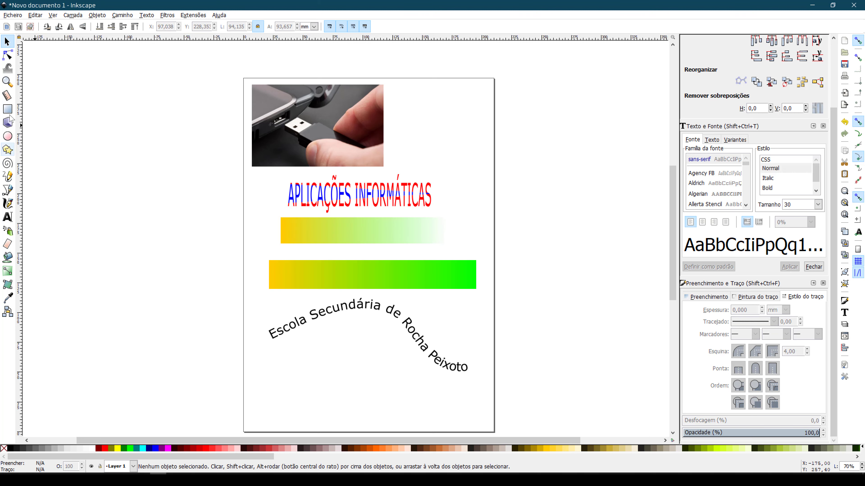
- Draw a five-cornered polygon about 117 mm wide left of the page with a dark brown outline, and move it upward
left_click(10, 150)
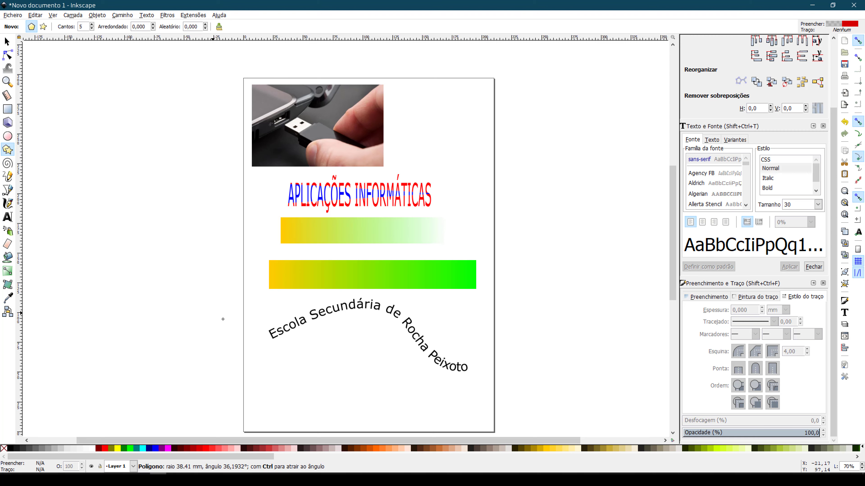
left_click_drag(183, 290, 238, 270)
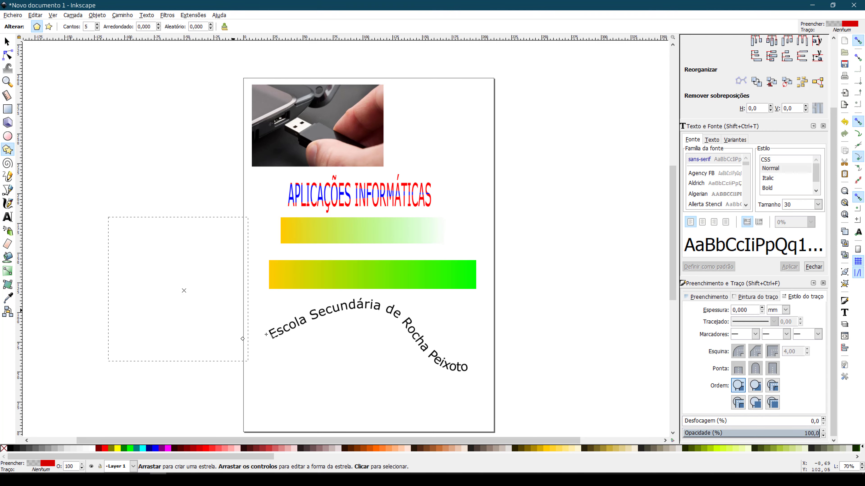
left_click(347, 449, "shift")
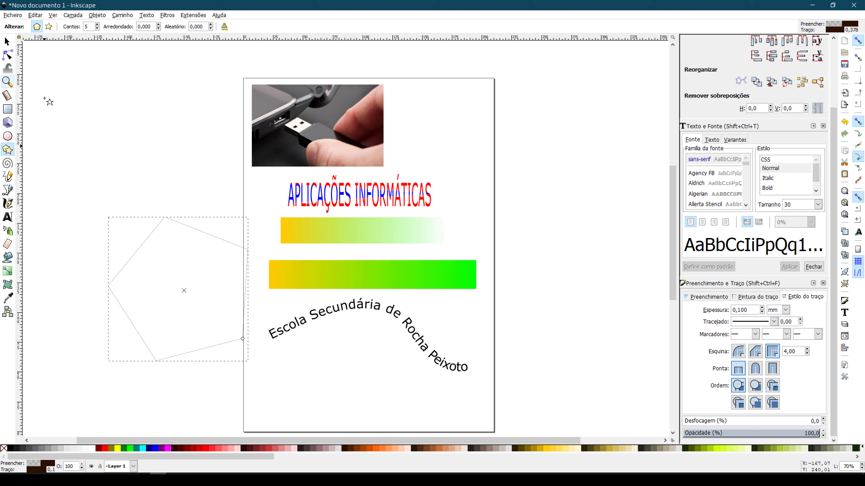
key("Escape")
left_click(7, 42)
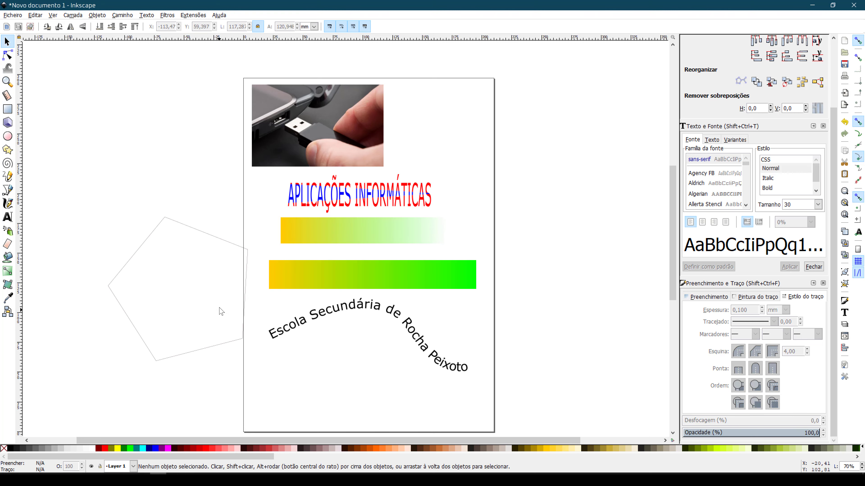
left_click_drag(198, 230, 167, 153)
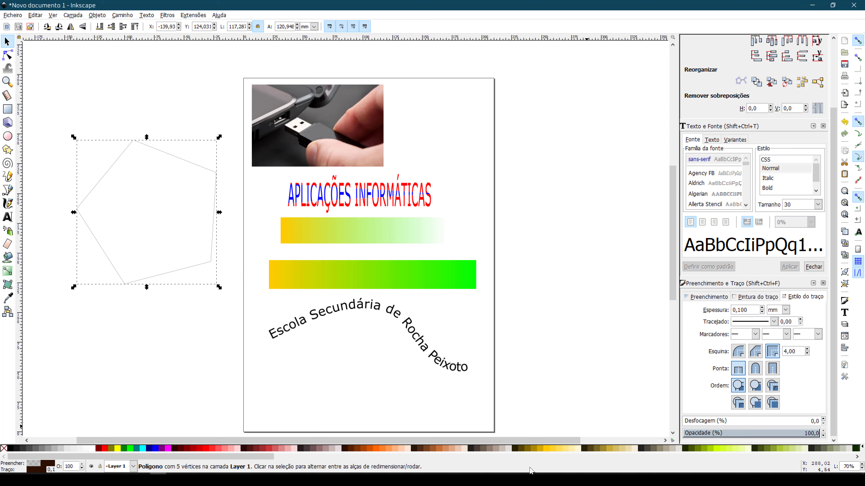
- Set the outlined pentagon's fill colour to olive (RGB 128, 128, 0) and display its fill settings
left_click(109, 450)
left_click(823, 432)
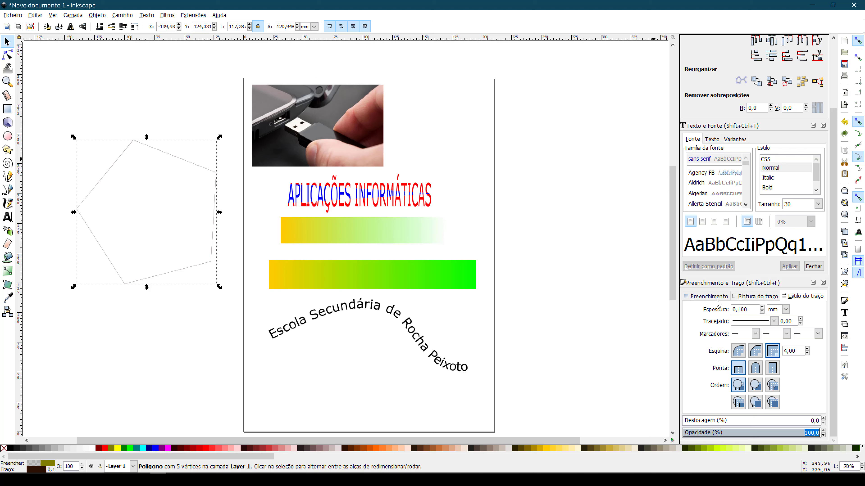
left_click(717, 299)
left_click(822, 432)
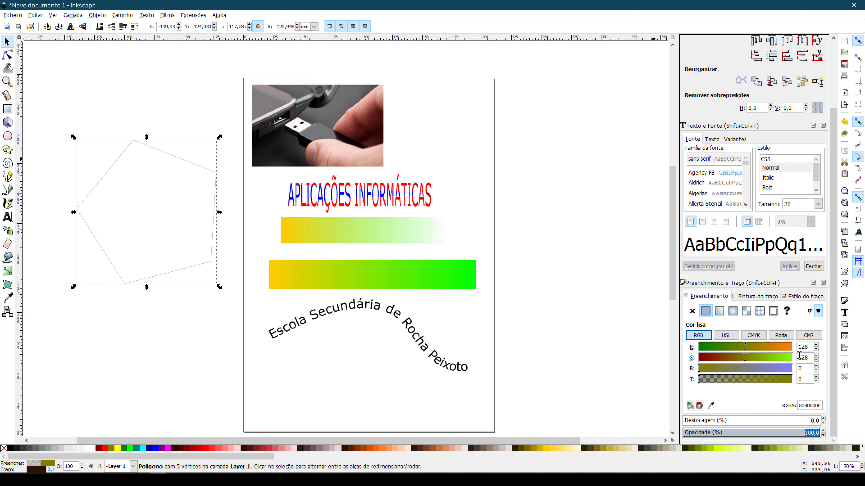
- Move the olive pentagon toward the page and flatten it to about 93 mm high
left_click_drag(146, 147, 196, 128)
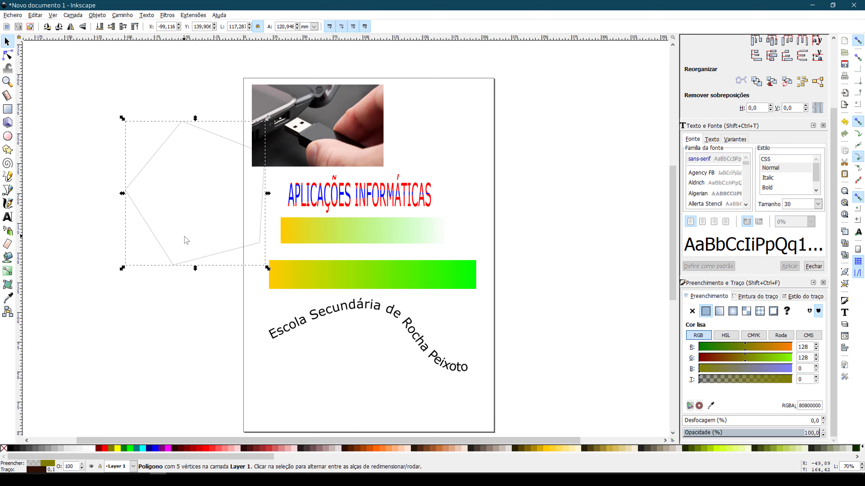
left_click_drag(196, 268, 192, 235)
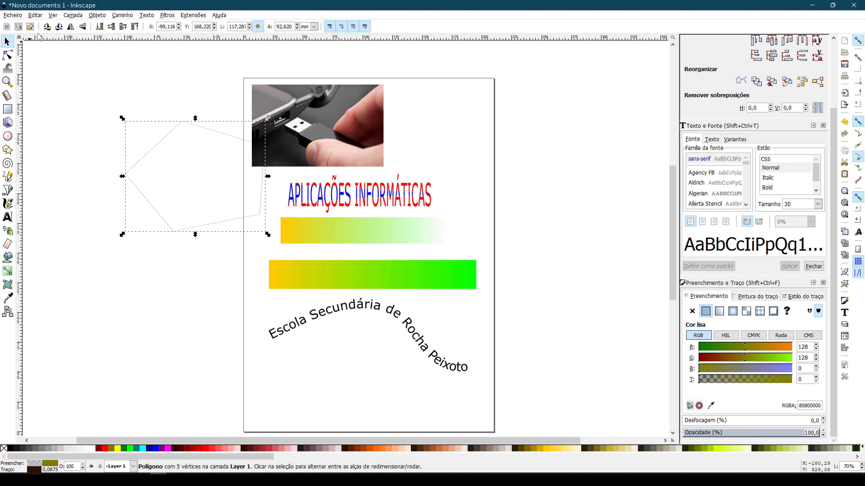
- Draw a five-pointed star about 145 mm wide over the page's upper right edge with a pale yellow #FFF6D5 outline
left_click(8, 150)
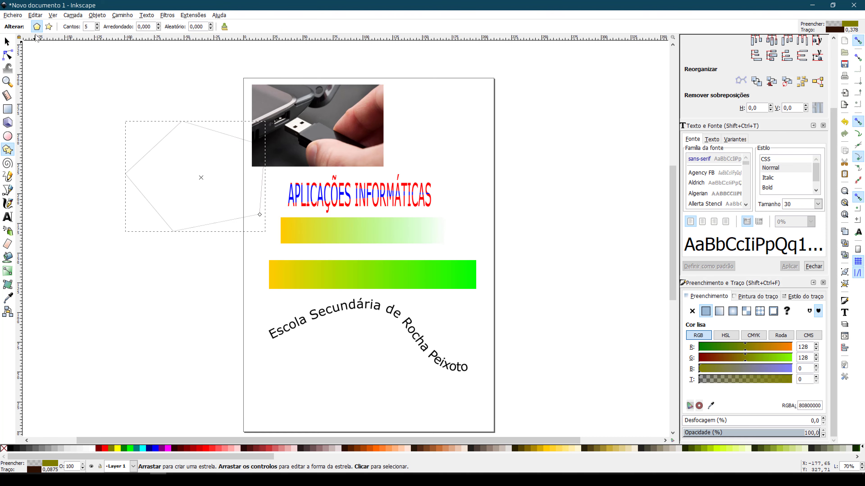
left_click(49, 26)
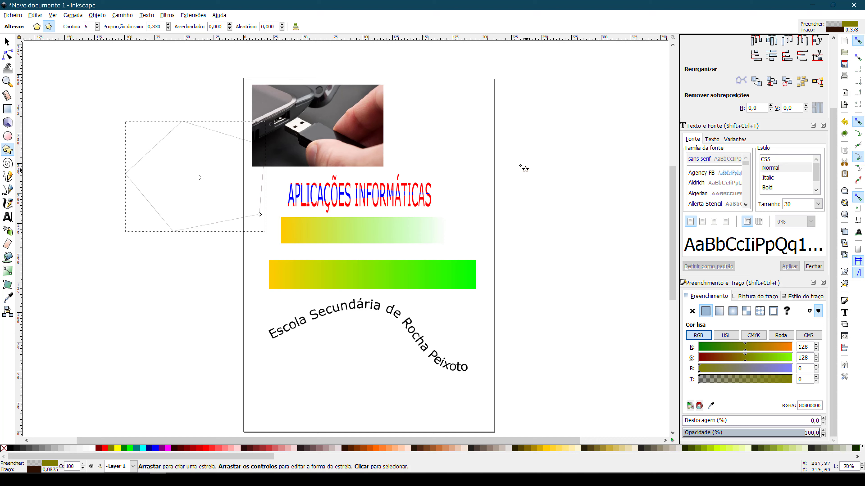
left_click_drag(506, 131, 592, 101)
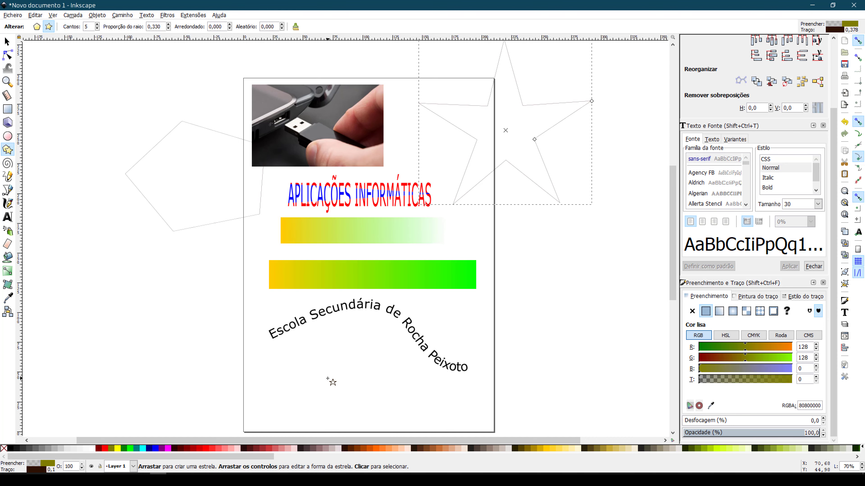
left_click(582, 448, "shift")
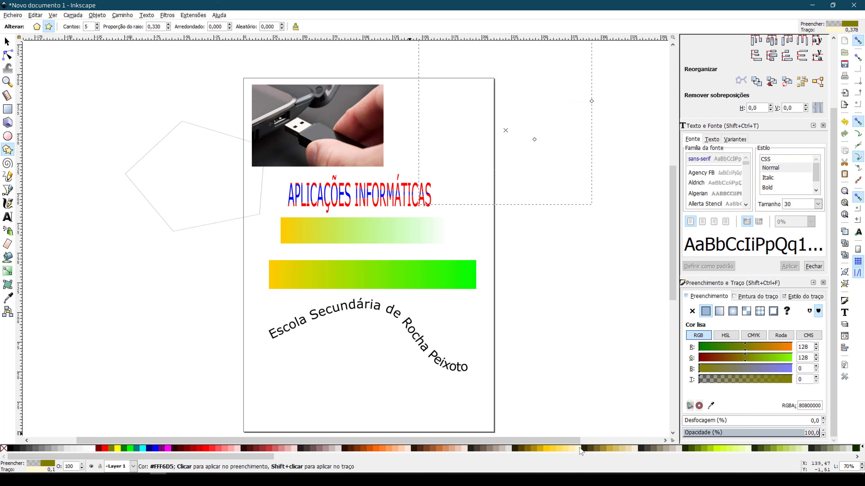
- Change the star's outline to yellow and its fill colour to peach #FFCCAA
left_click(444, 449)
left_click(438, 449)
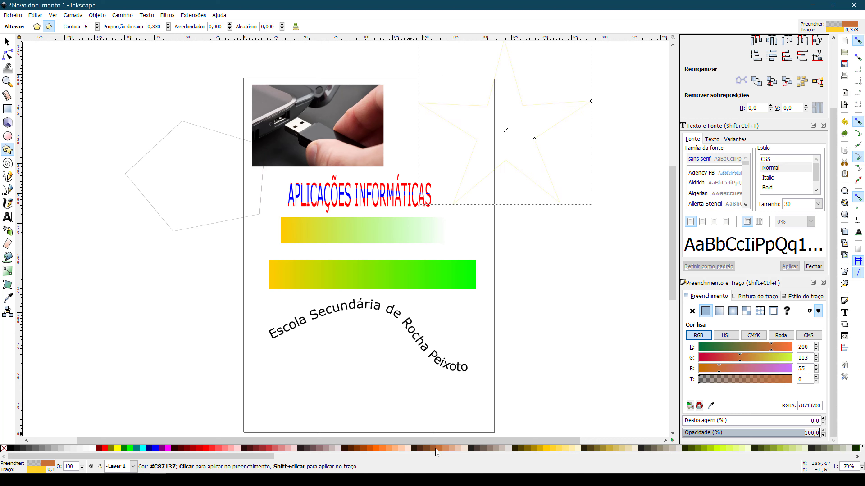
left_click(420, 449)
left_click(399, 449)
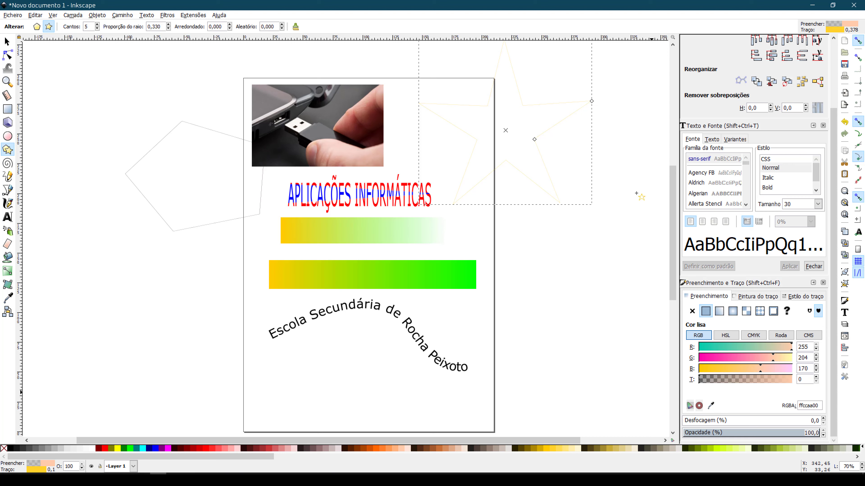
left_click(4, 42)
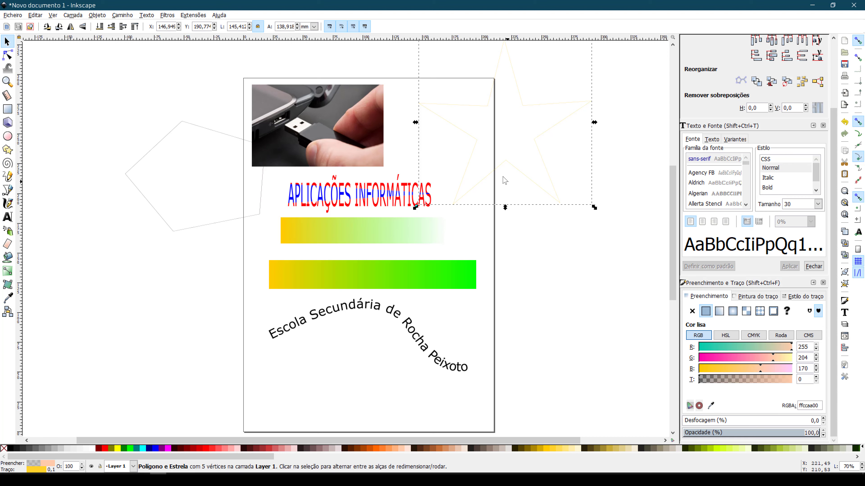
- Move the star down and rightward so it sits beside the page's right edge
left_click(515, 246)
left_click_drag(515, 169, 575, 277)
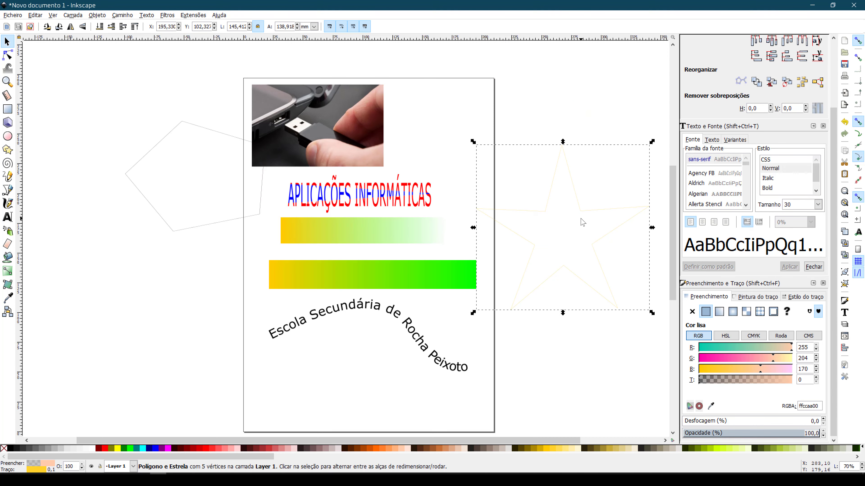
left_click(602, 229)
left_click(535, 220)
- Check the star's stroke style and stroke paint, and set its fill colour to magenta (RGB 255, 0, 255)
left_click(790, 299)
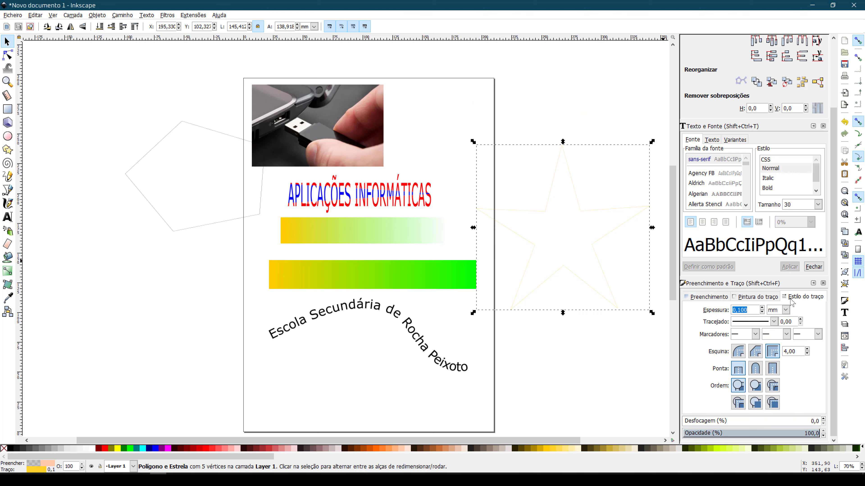
left_click(772, 299)
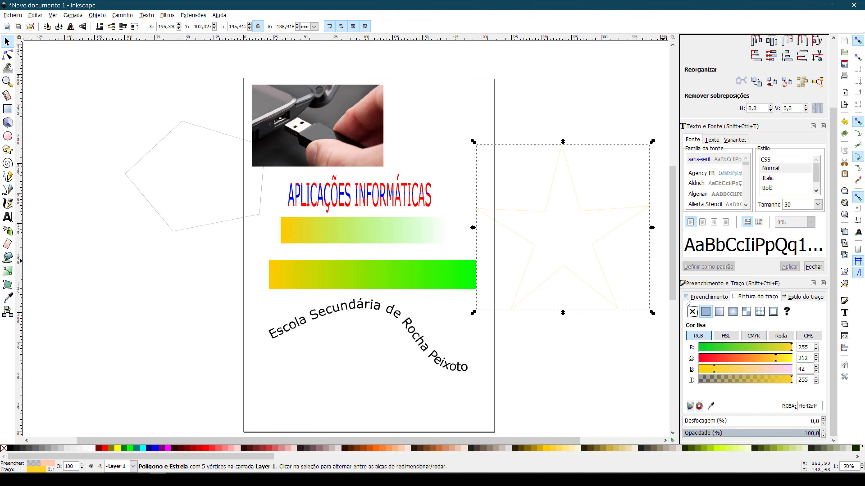
left_click(695, 300)
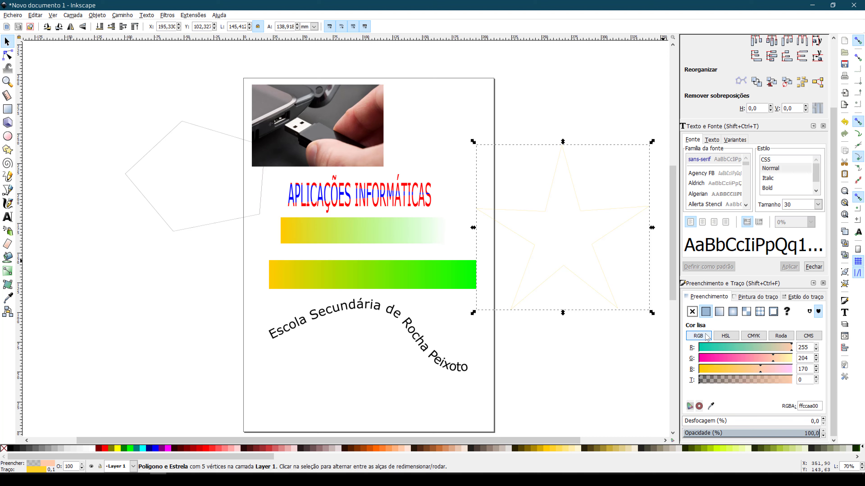
left_click(707, 314)
left_click(191, 234)
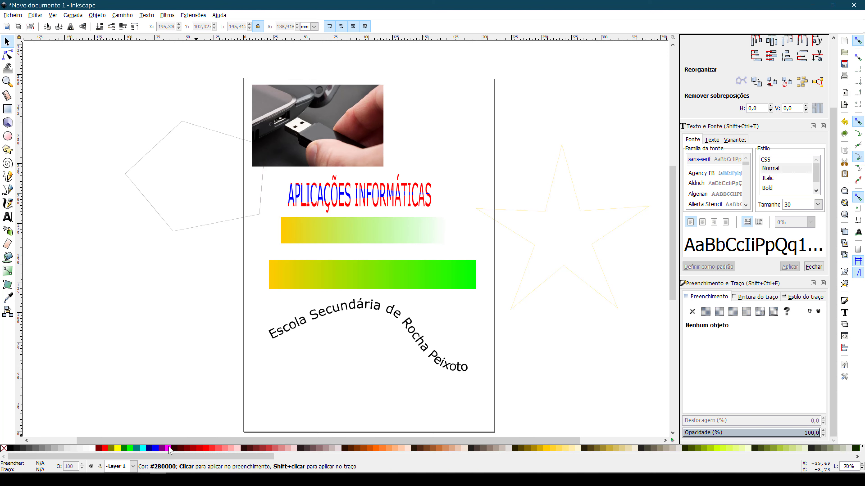
left_click(529, 269)
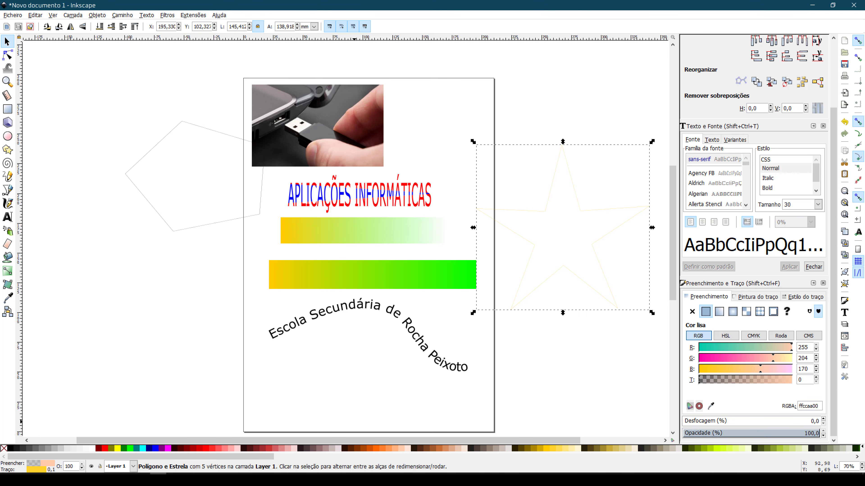
left_click(169, 452)
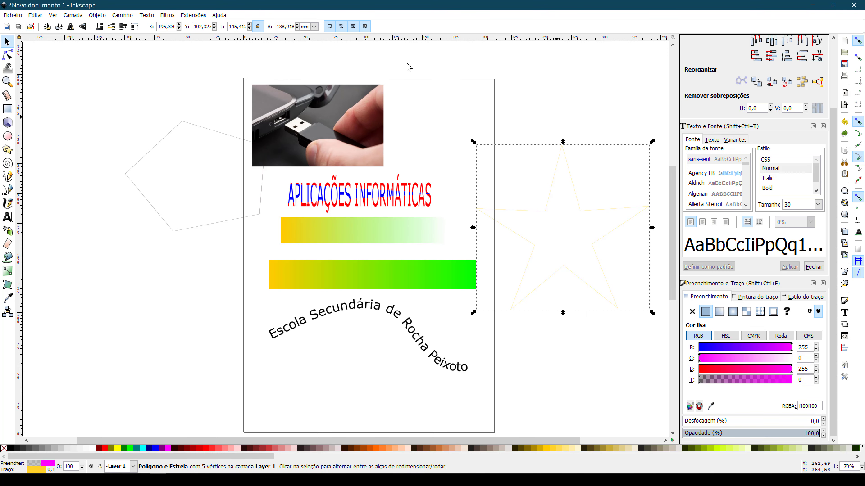
- Adjust the star's spoke ratio to give it slender arms, with one arm pointing straight down
scroll(280, 54, "up", 5)
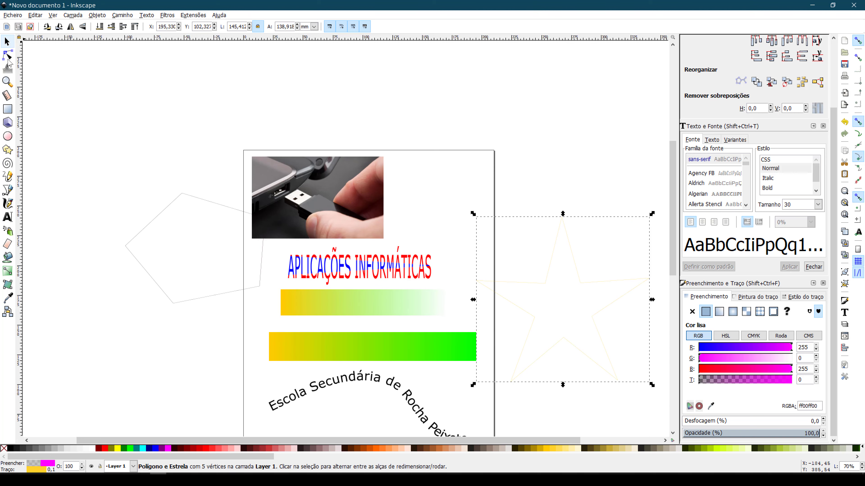
left_click(7, 150)
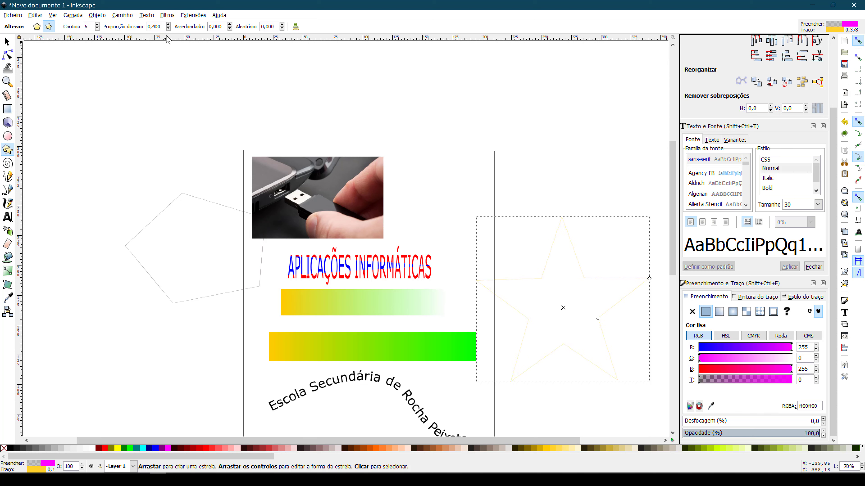
left_click(167, 29)
left_click(169, 24)
left_click(167, 29)
left_click(168, 24)
left_click(168, 25)
left_click(9, 271)
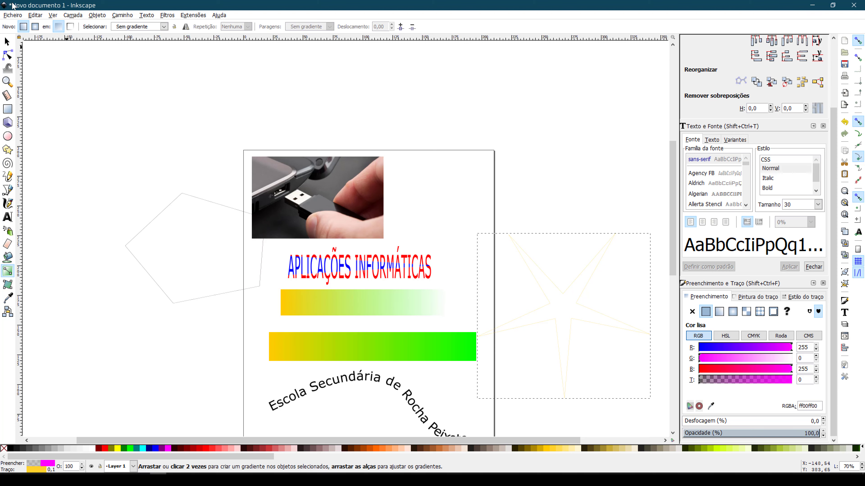
- Move the olive pentagon upward beside the page's upper left corner and stretch it to about 123 mm high
left_click(7, 41)
left_click(179, 208)
left_click_drag(187, 197, 185, 92)
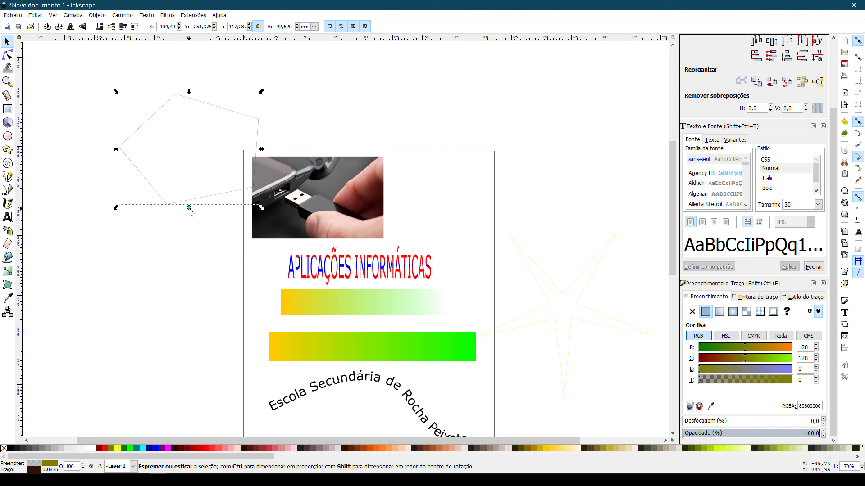
left_click_drag(190, 208, 189, 246)
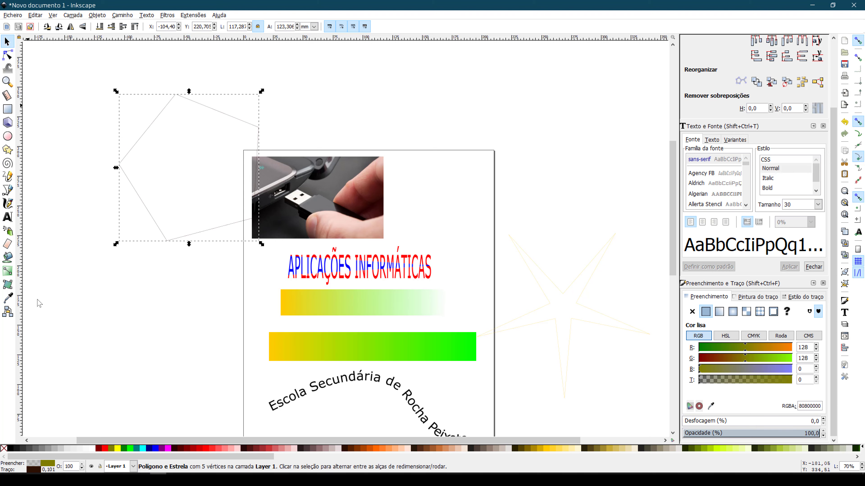
- Apply a linear gradient to the pentagon, fading from olive on its left side to transparent at its upper right
left_click(7, 271)
left_click_drag(158, 169, 234, 142)
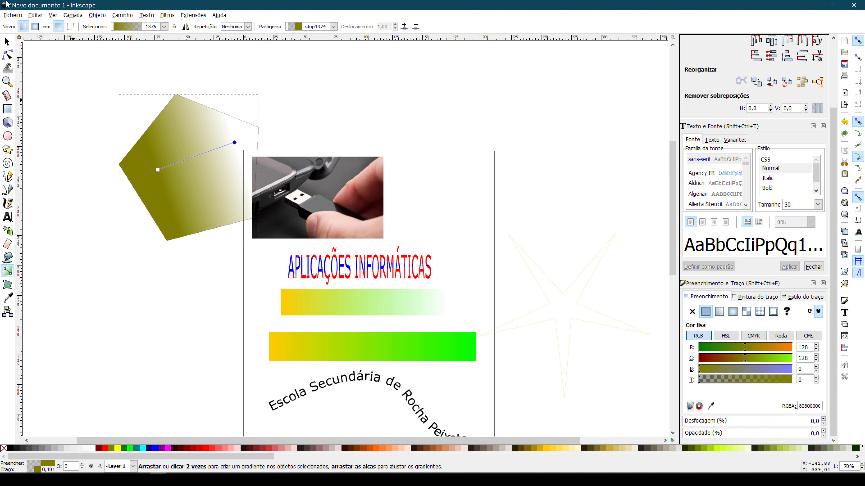
left_click(7, 41)
- Give the star a magenta-to-transparent linear gradient from its upper right arm to its lower left, and move it up over the page's upper right corner
left_click(595, 334)
left_click(592, 326)
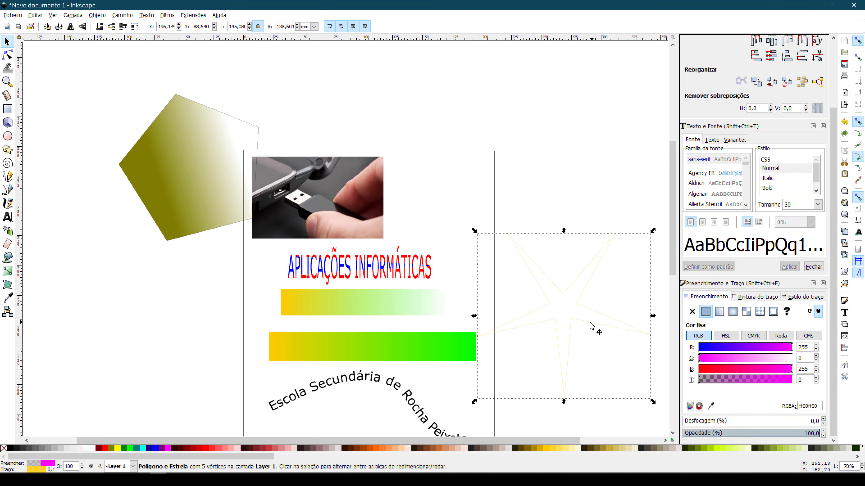
left_click(7, 271)
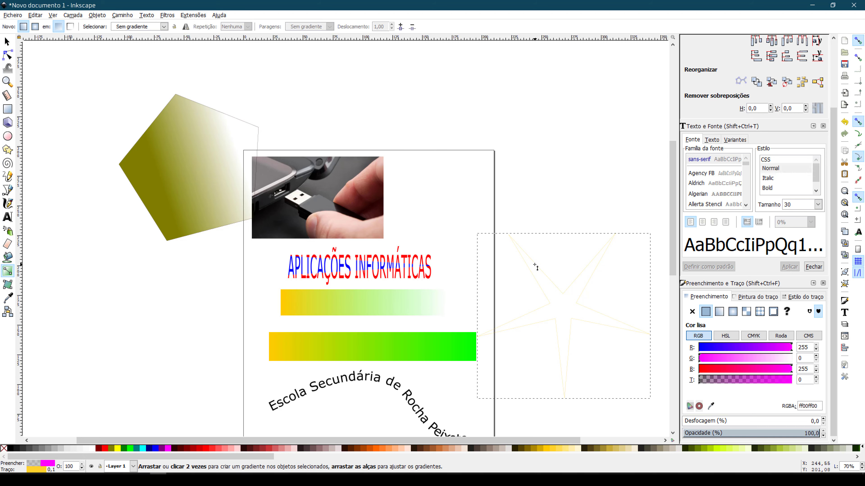
left_click_drag(597, 257, 533, 358)
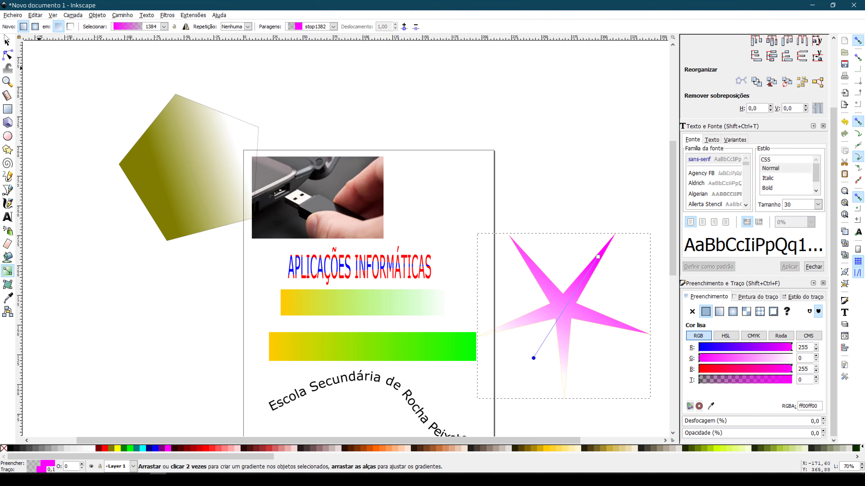
left_click(7, 41)
left_click_drag(573, 324, 553, 181)
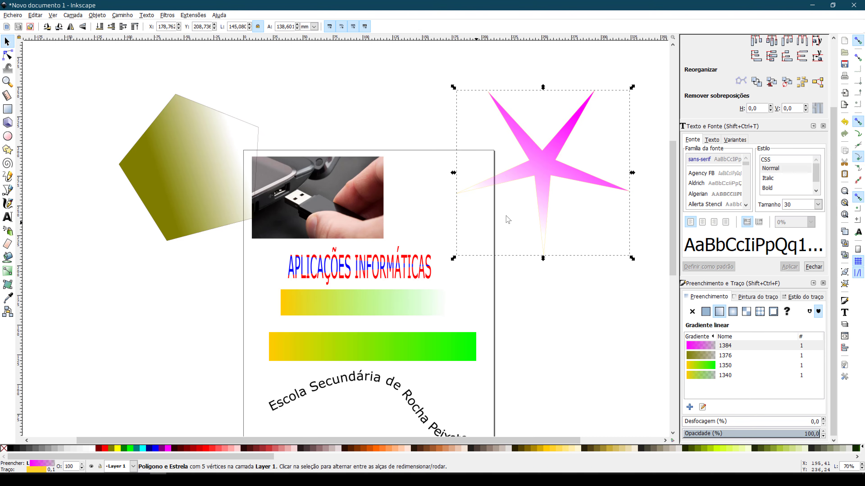
- Delete the olive gradient pentagon and scale the magenta star down to about 81 mm wide
left_click(179, 183)
key("Delete")
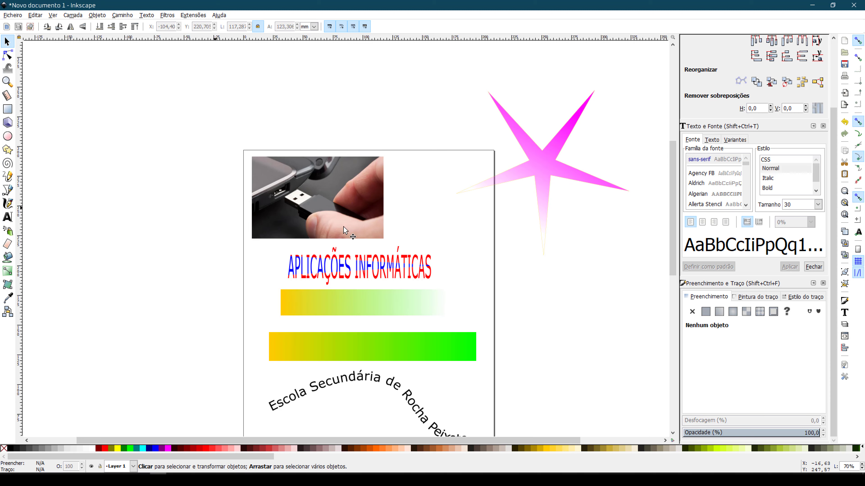
scroll(582, 247, "down", 3)
left_click(534, 132)
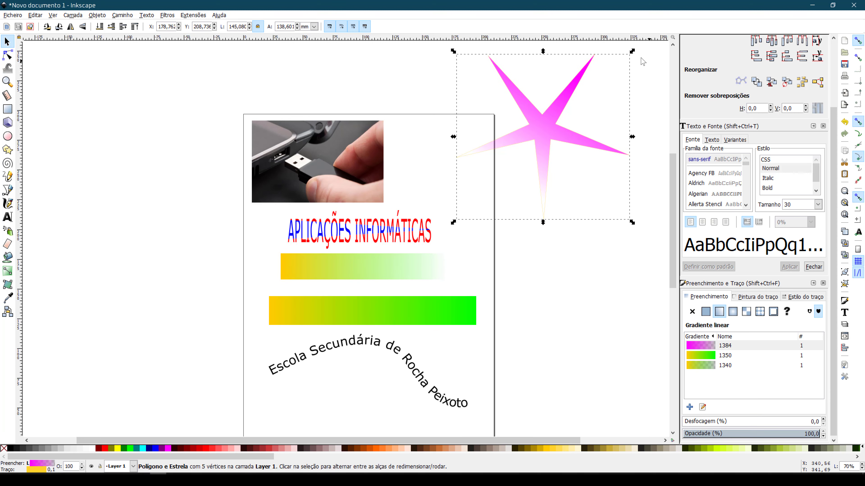
left_click_drag(632, 52, 556, 125)
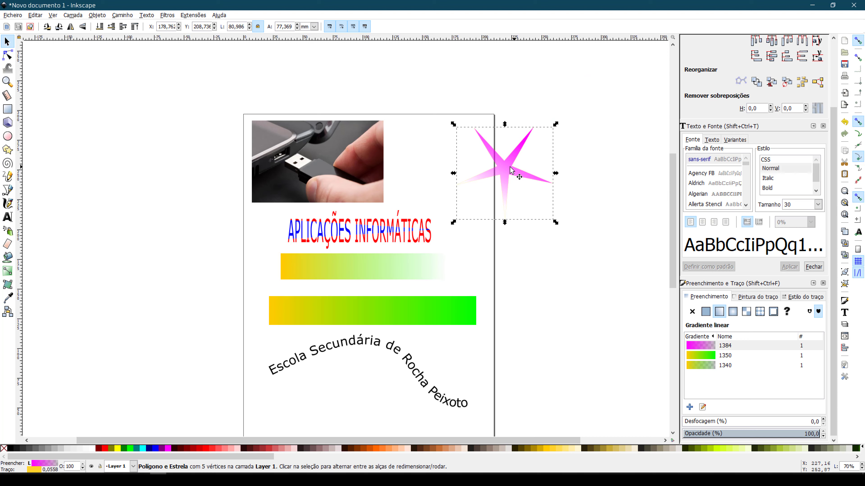
- Move the magenta star onto the page below the curved school name text and deselect it
left_click_drag(510, 167, 358, 348)
scroll(371, 333, "down", 4)
left_click_drag(351, 292, 354, 348)
left_click(420, 371)
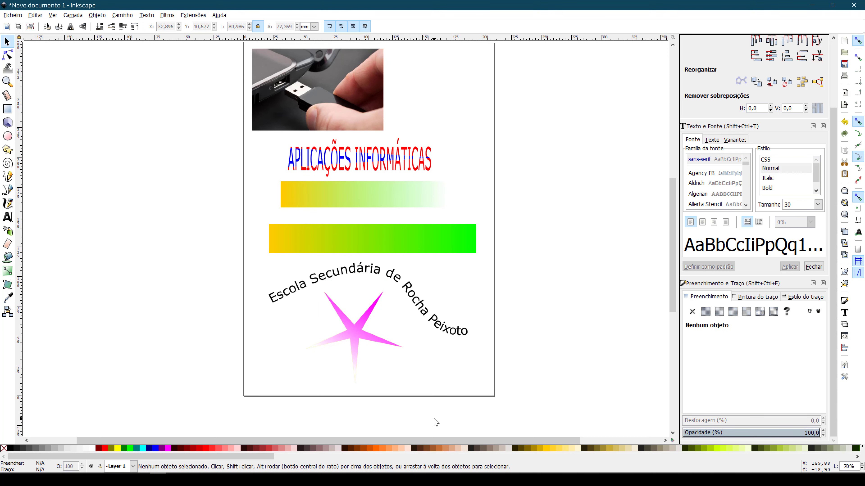
scroll(520, 291, "up", 1)
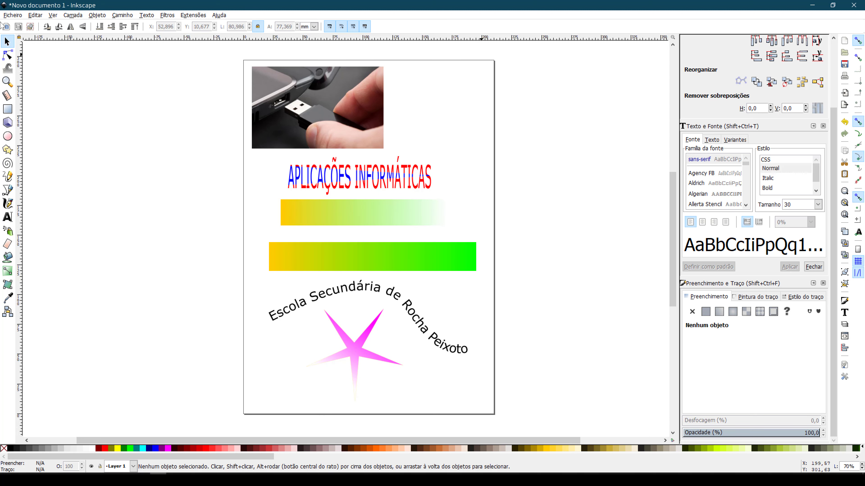
- Save the document as an Inkscape SVG file named desenho
left_click(19, 15)
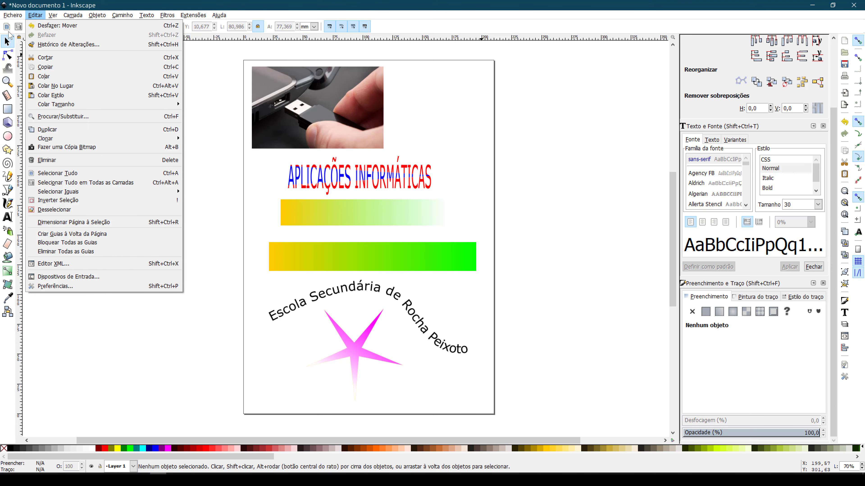
left_click(31, 71)
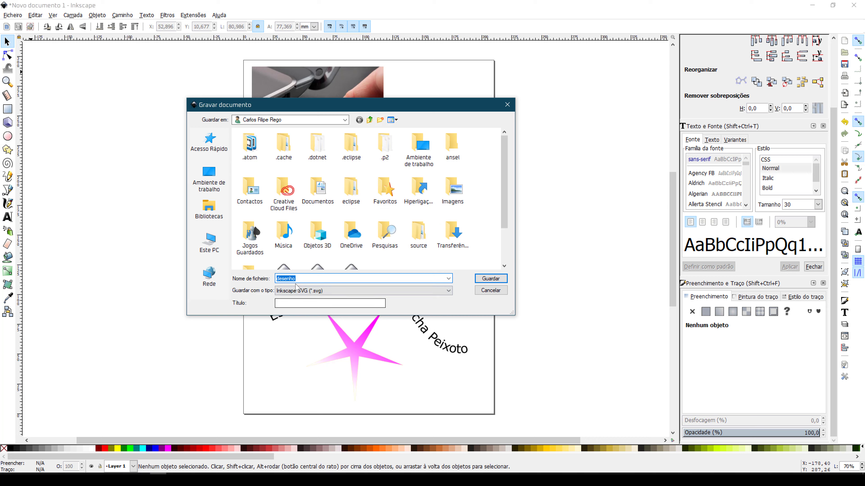
left_click(309, 277)
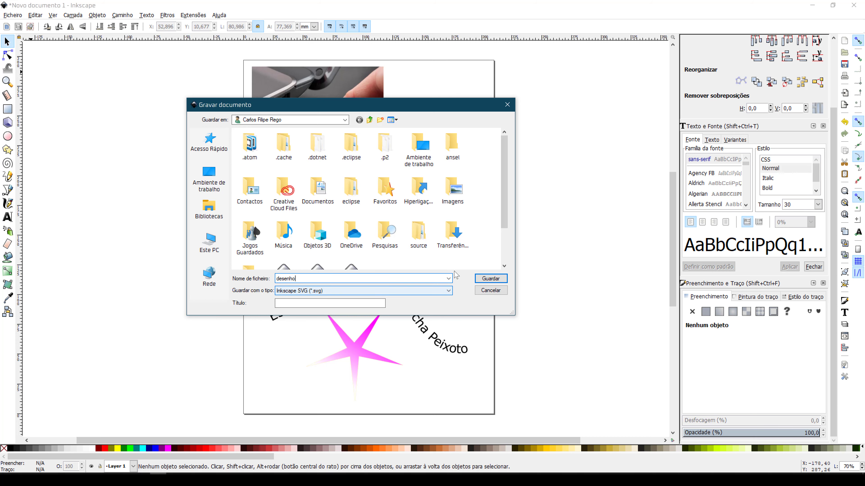
left_click(491, 278)
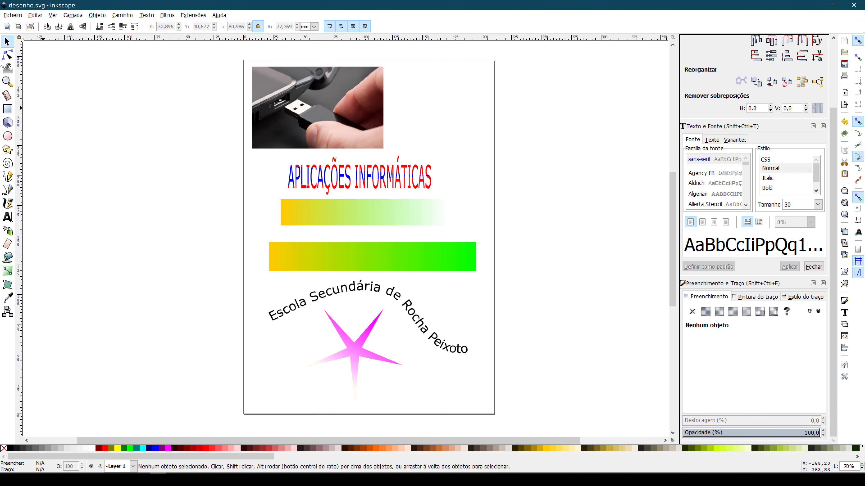
- Open the PNG export settings and compare the page, drawing and selected USB photo as export areas
left_click(12, 15)
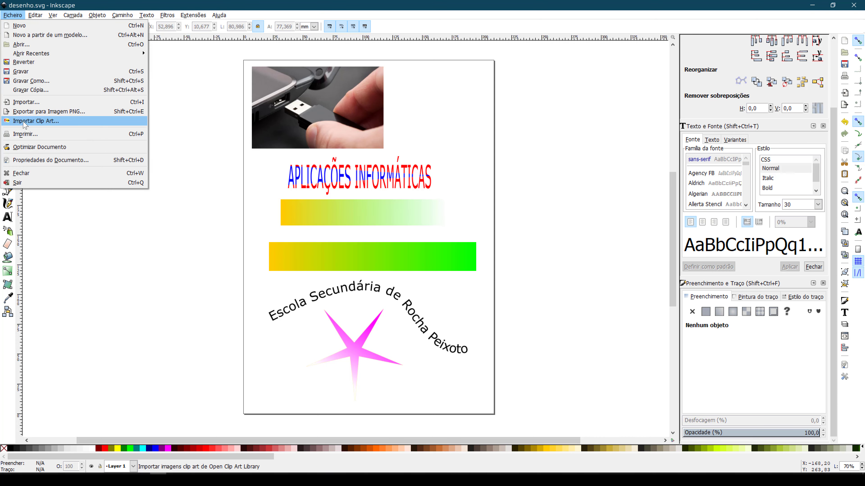
left_click(50, 113)
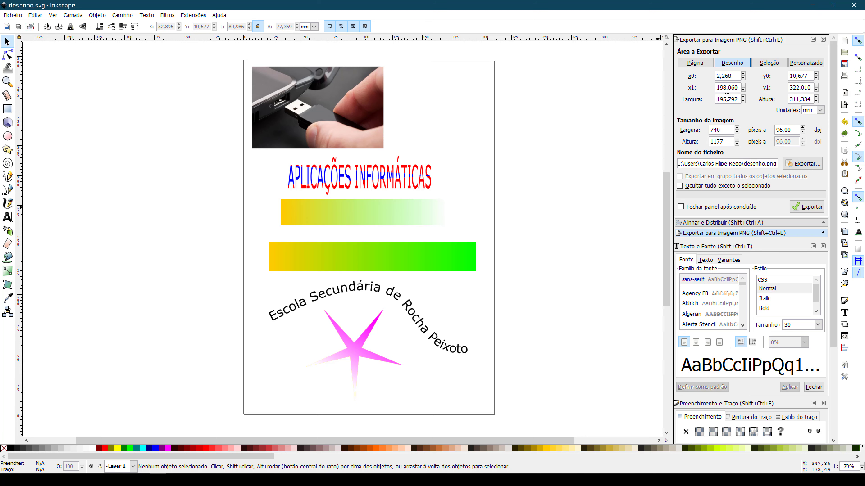
left_click(698, 63)
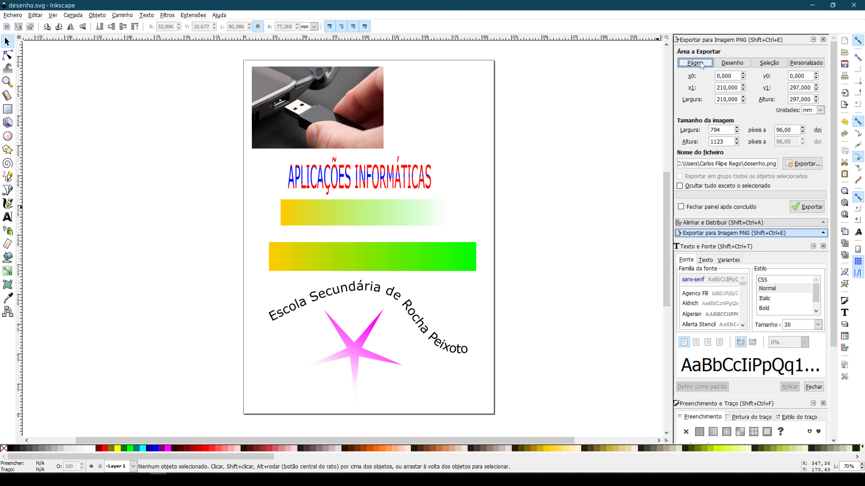
left_click(729, 63)
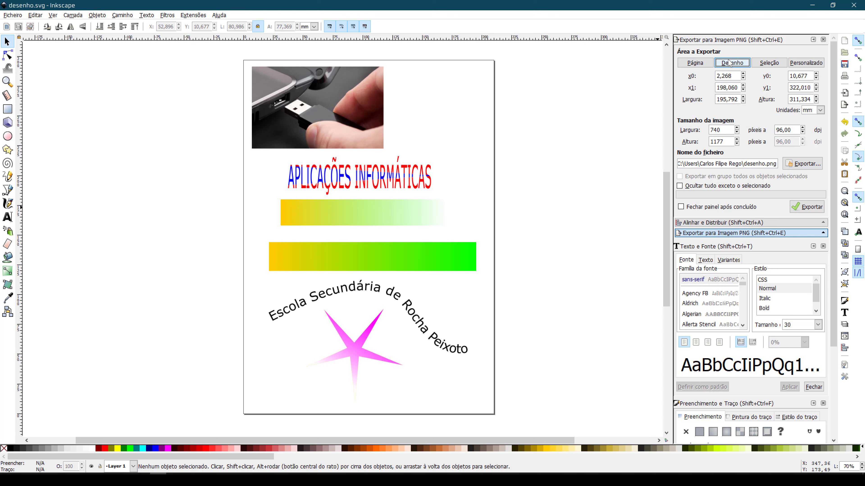
left_click(769, 63)
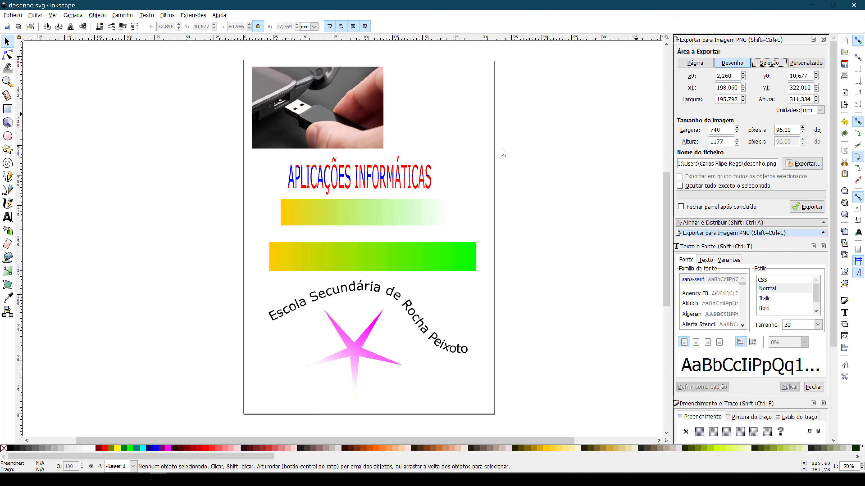
left_click(344, 113)
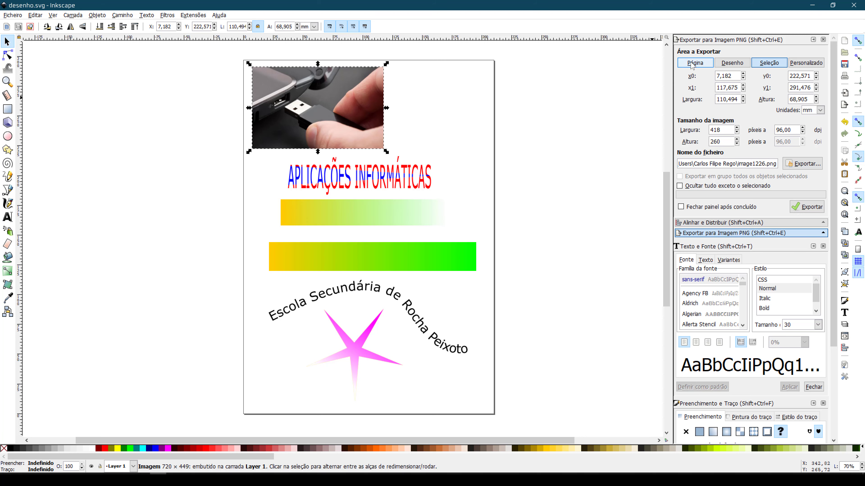
- Set the PNG export area to the whole page and the resolution to 96 dpi
left_click(682, 64)
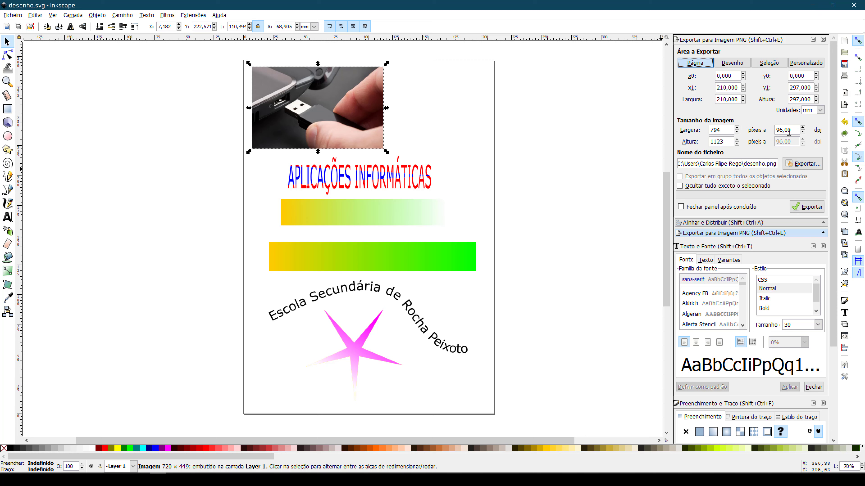
left_click(802, 128)
left_click_drag(802, 128, 744, 134)
type("96")
left_click(714, 129)
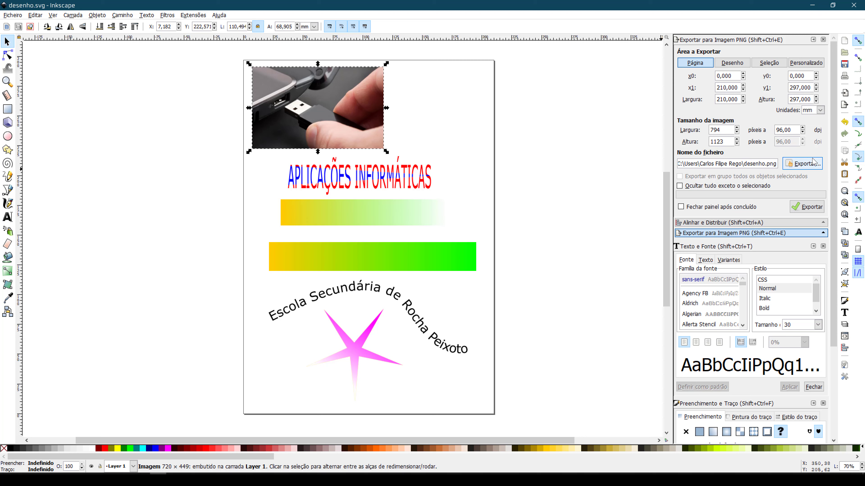
- Check the export destination folder without changing it, and export the page as desenho.png
left_click(807, 164)
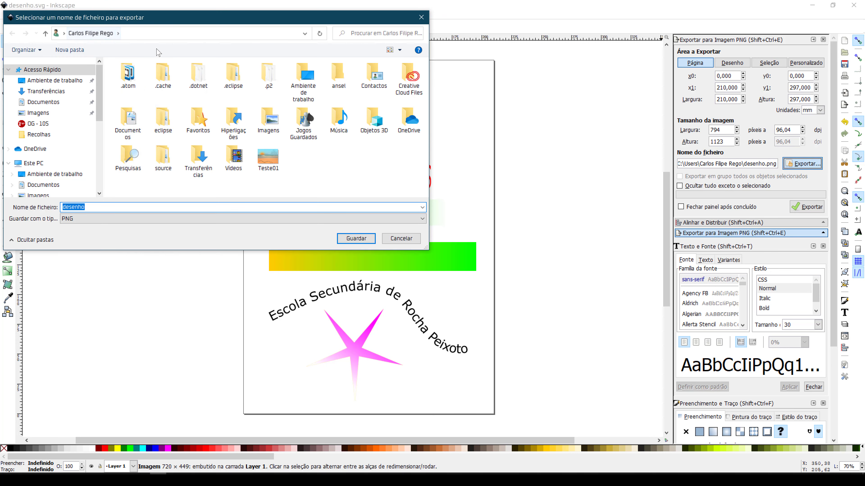
left_click(401, 239)
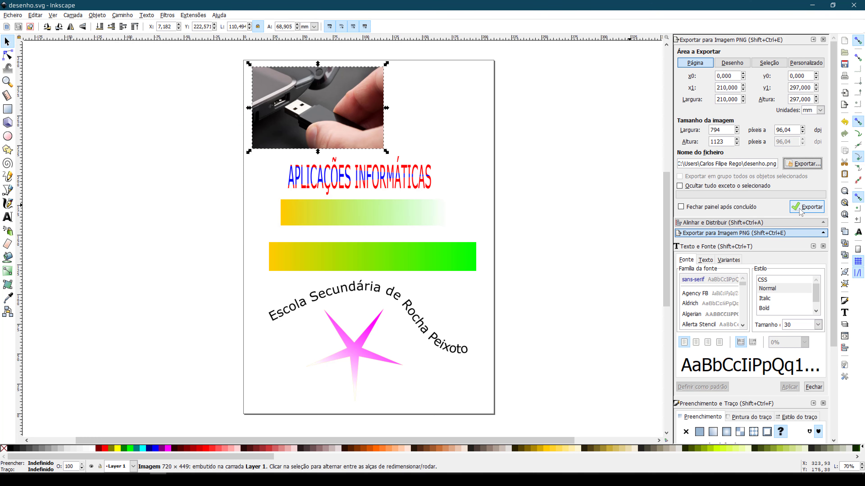
left_click(807, 207)
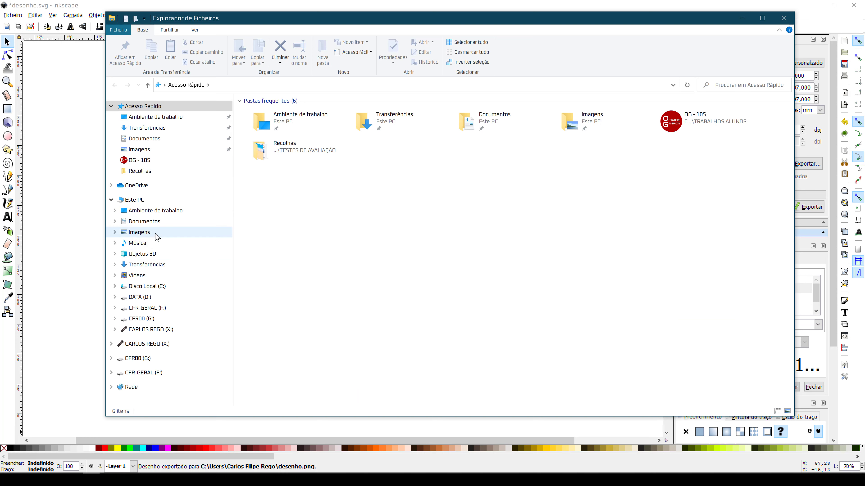
- In File Explorer, open the personal account folder inside Utilizadores on Disco Local (C:)
left_click(131, 199)
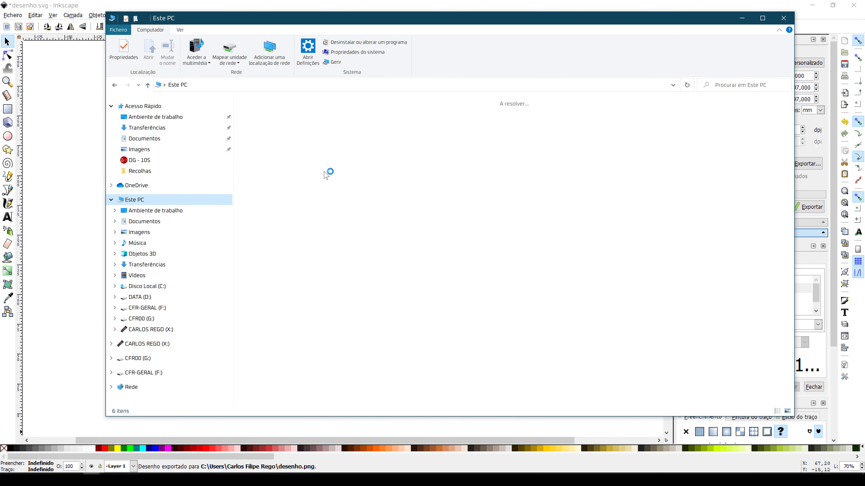
double_click(271, 185)
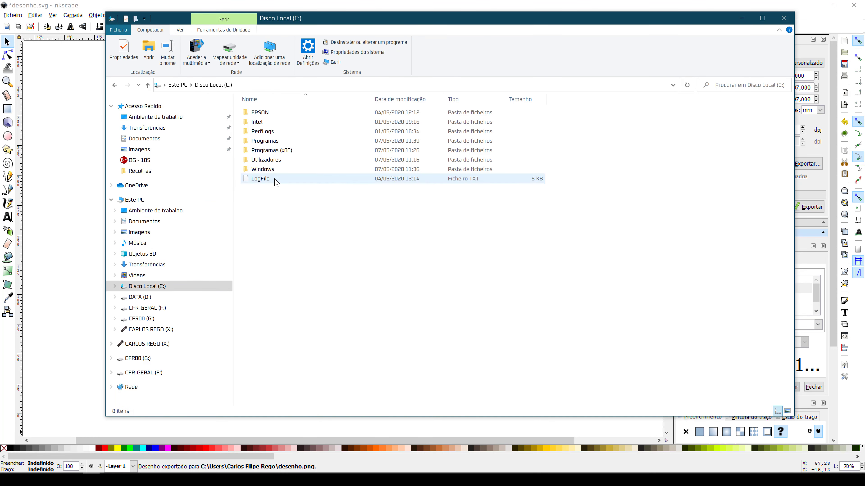
double_click(277, 161)
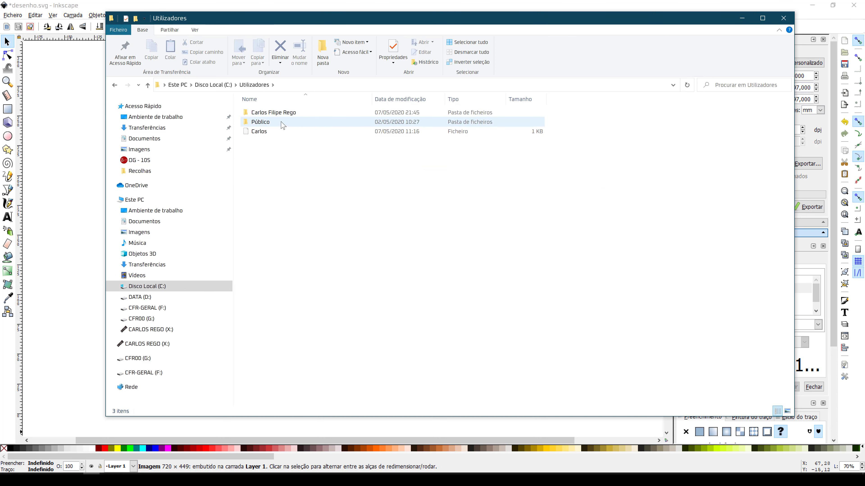
double_click(287, 113)
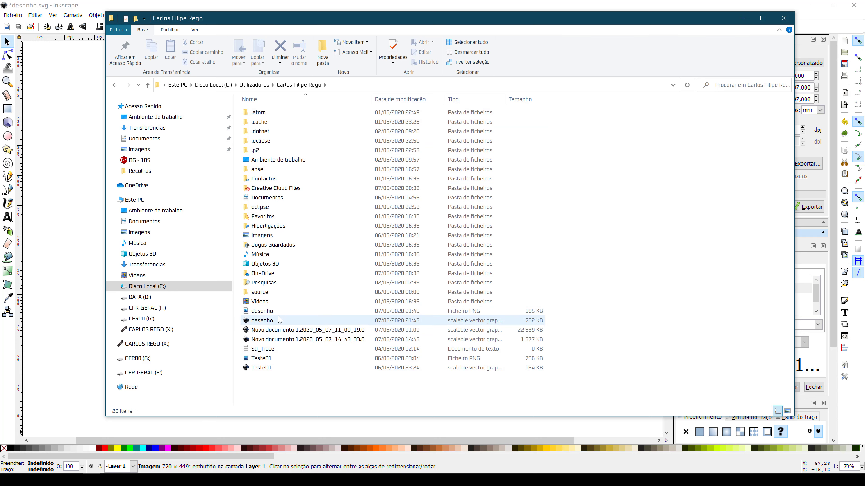
- Compare the desenho PNG and SVG file entries, and open the PNG in the photo viewer
left_click(273, 312)
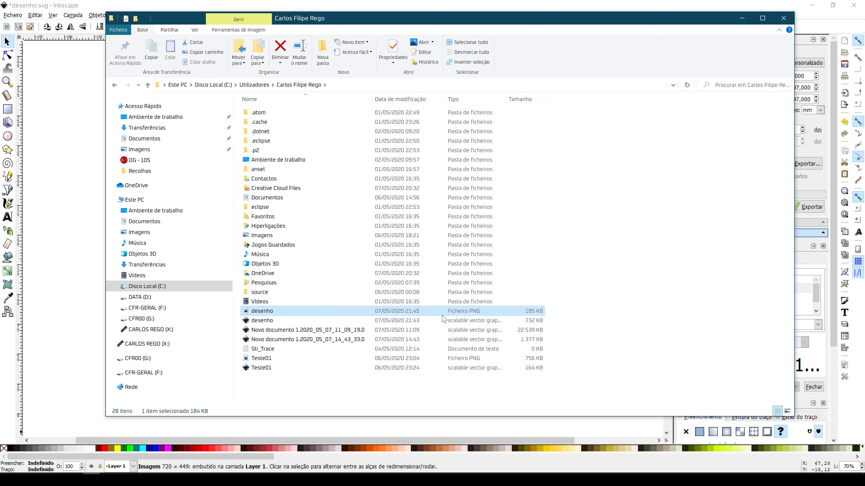
left_click(446, 321)
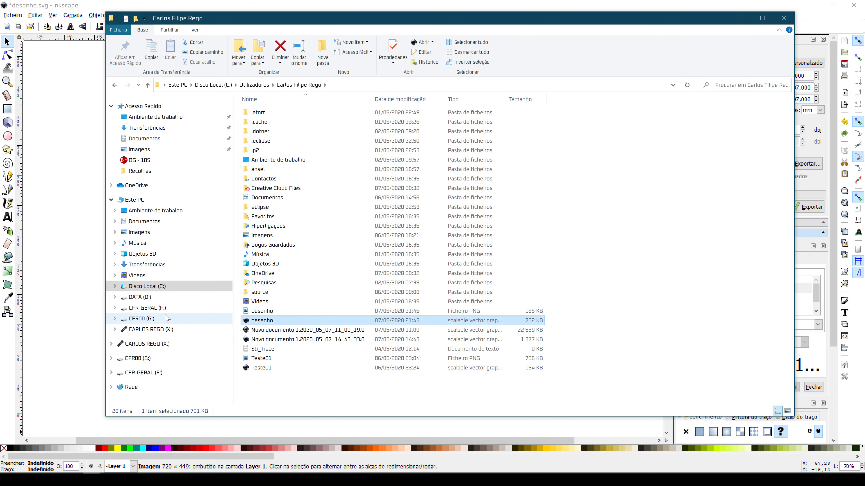
left_click(273, 311)
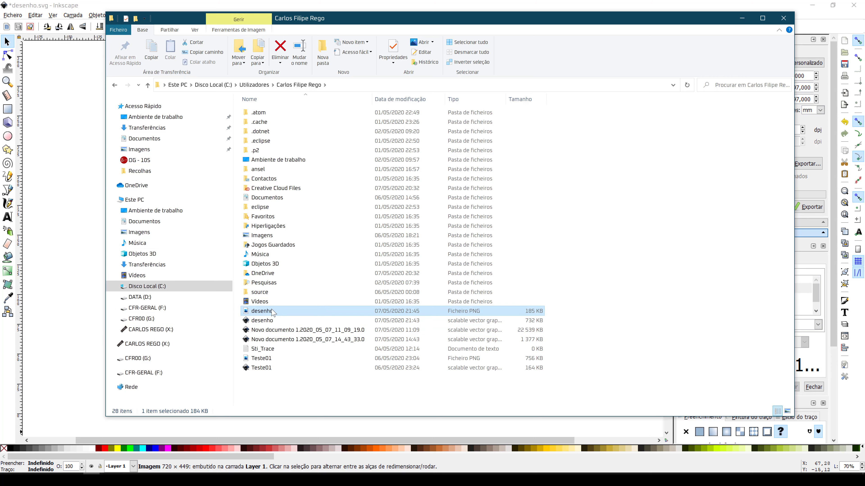
double_click(273, 311)
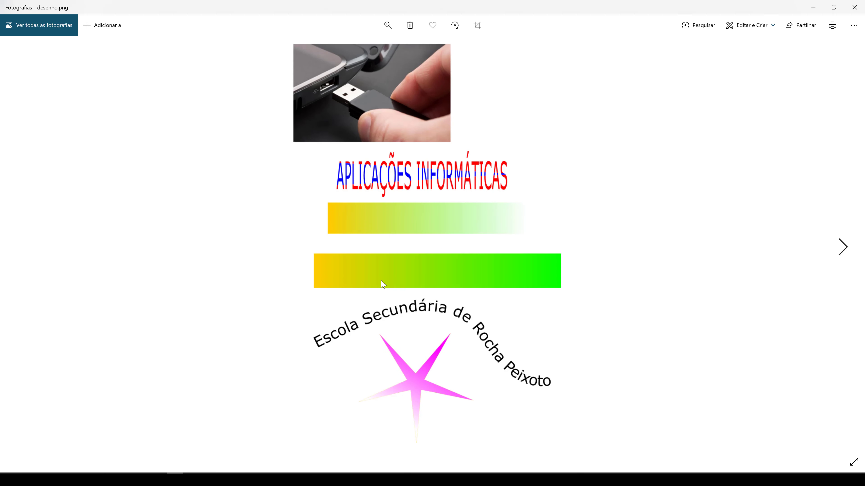